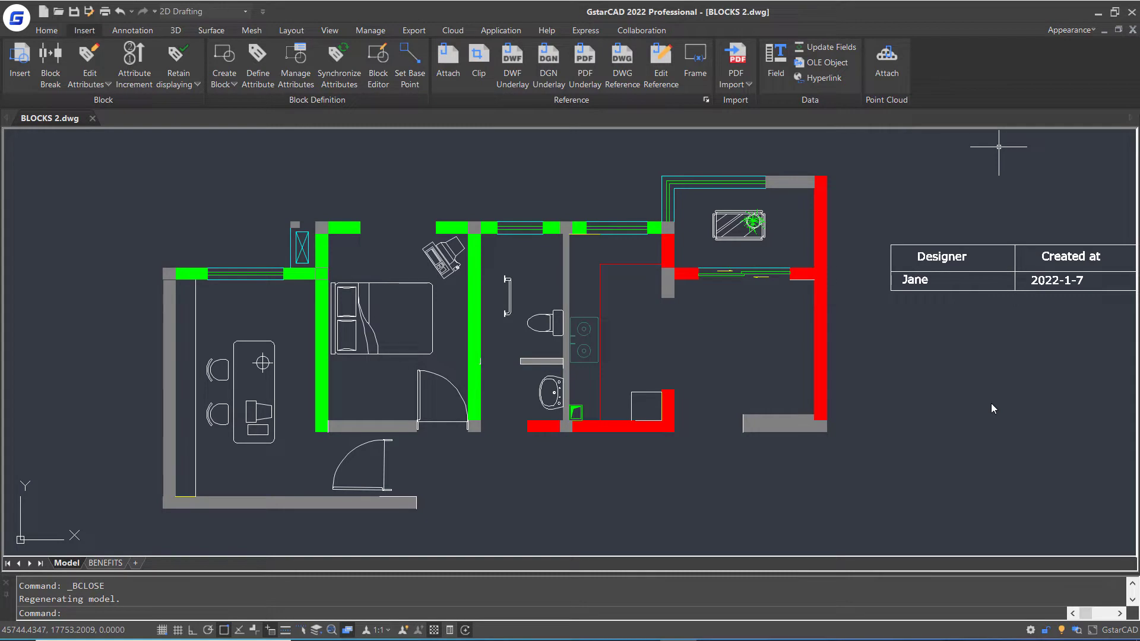
# - Zoom in on the bedroom door and select the door block
pyautogui.scroll(2, 414, 392)
pyautogui.click(473, 368)
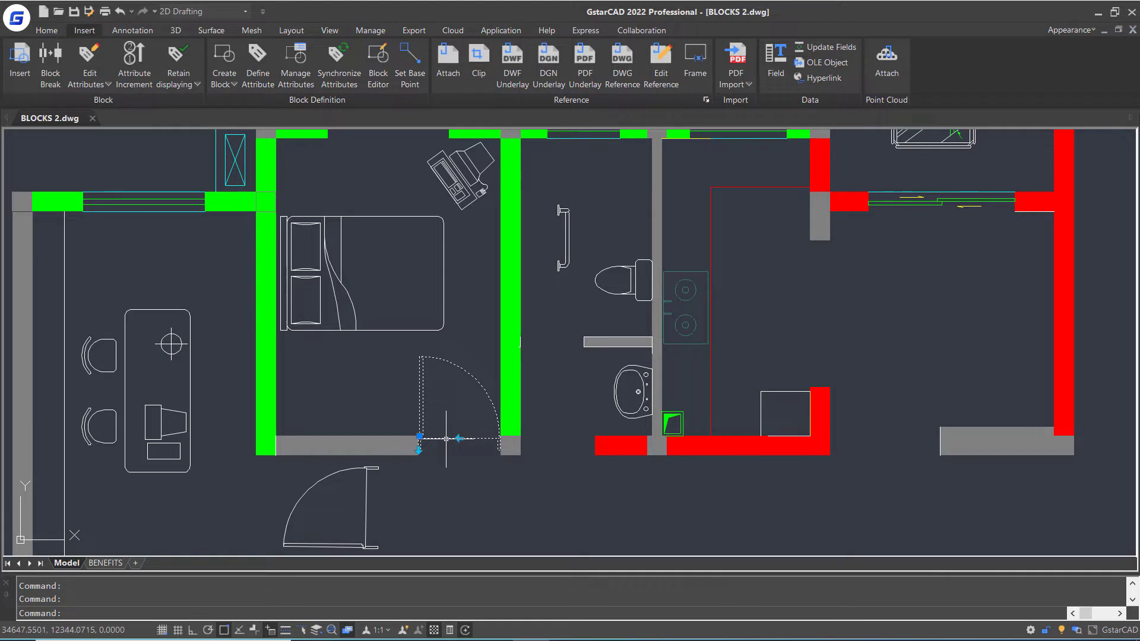
# - Open the DOOR block in the Block Editor
pyautogui.doubleClick(424, 383)
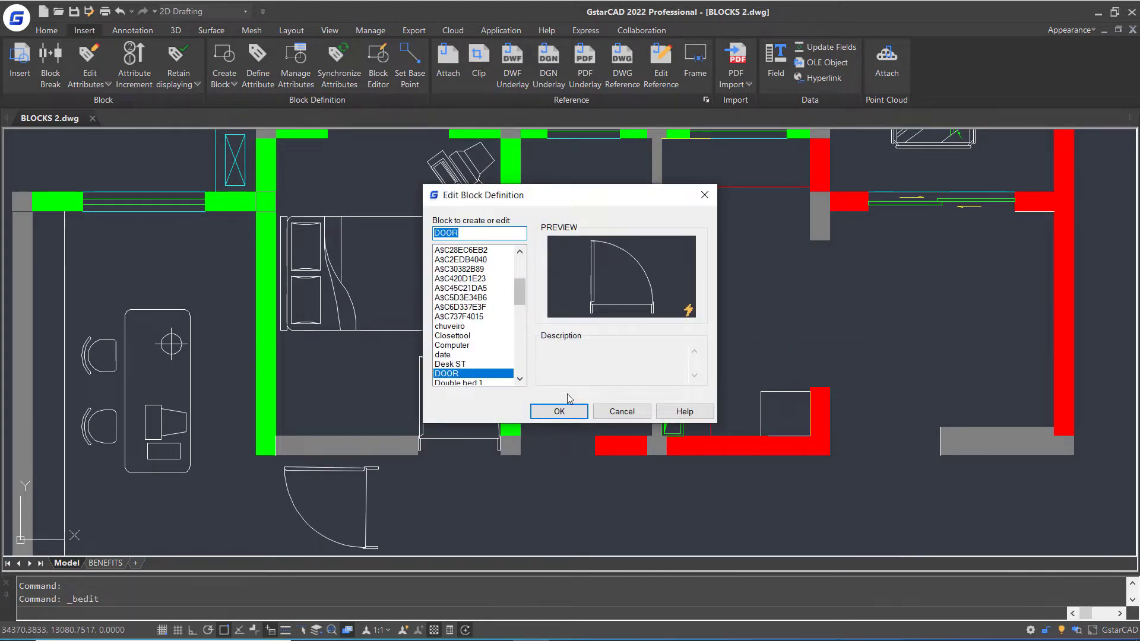
pyautogui.click(562, 415)
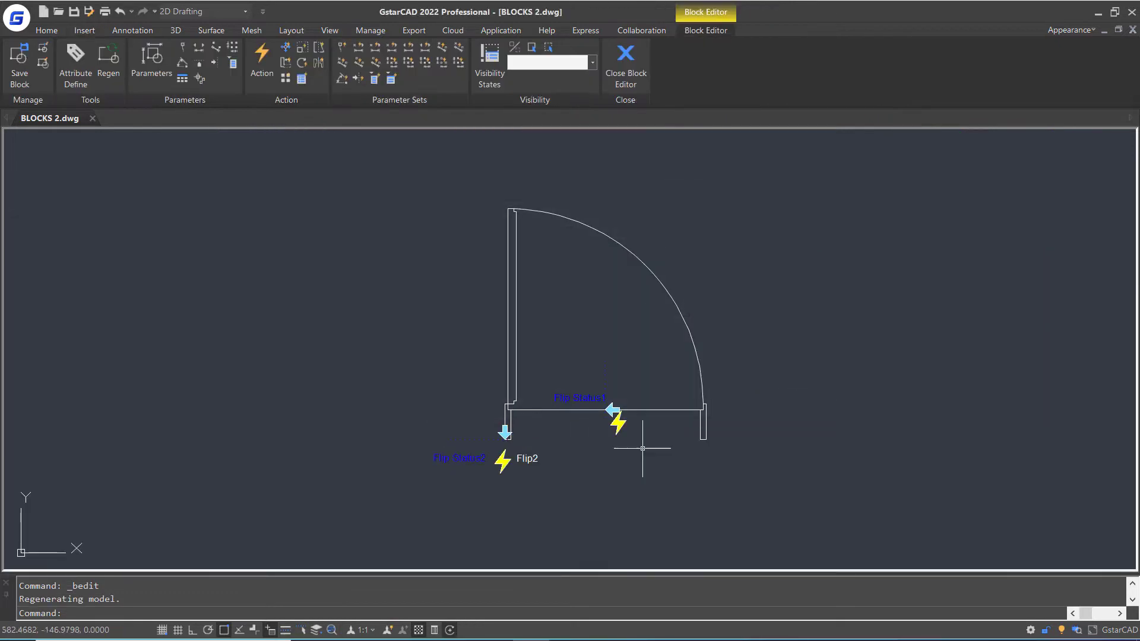
pyautogui.scroll(2, 662, 458)
# - Erase the old Flip Status1 and Flip Status2 parameters and their Flip actions
pyautogui.click(635, 442)
pyautogui.click(660, 417)
pyautogui.press('Delete')
pyautogui.click(527, 429)
pyautogui.click(463, 502)
pyautogui.press('Delete')
pyautogui.moveTo(819, 280); pyautogui.dragTo(793, 356, button='middle')
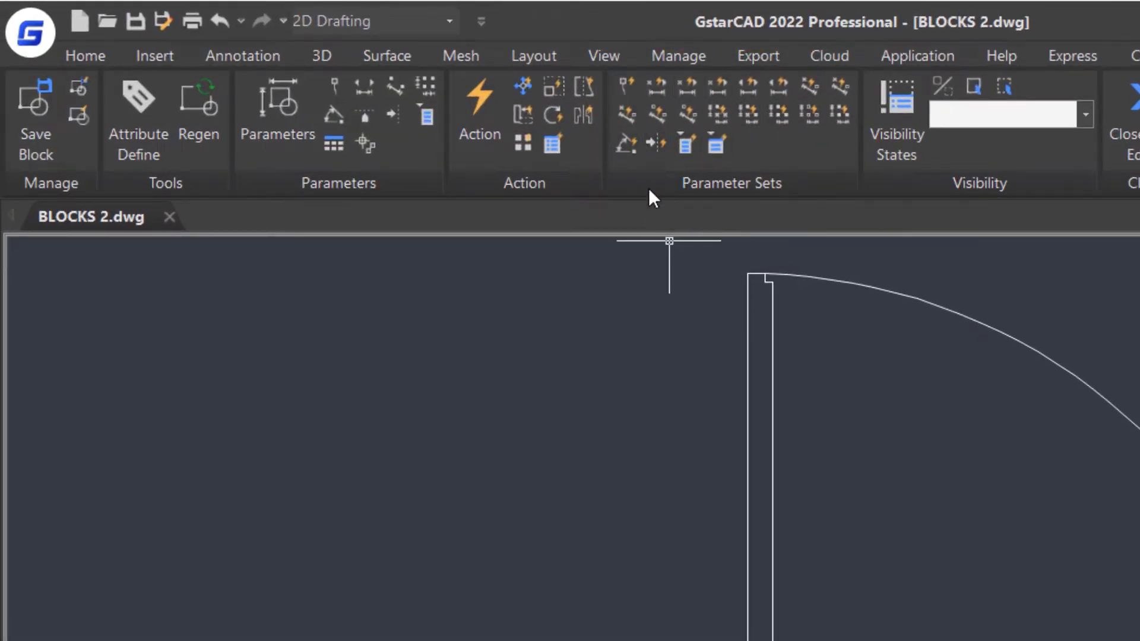
# - Add a Flip Set with a vertical reflection line from the bottom line's midpoint
pyautogui.click(657, 149)
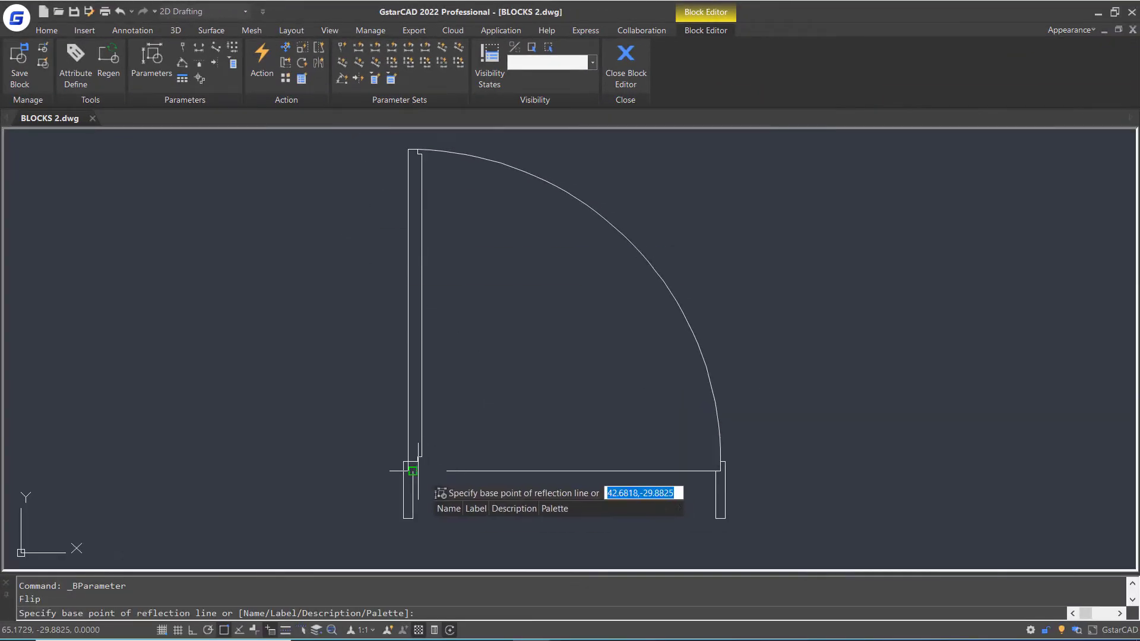
pyautogui.click(564, 471)
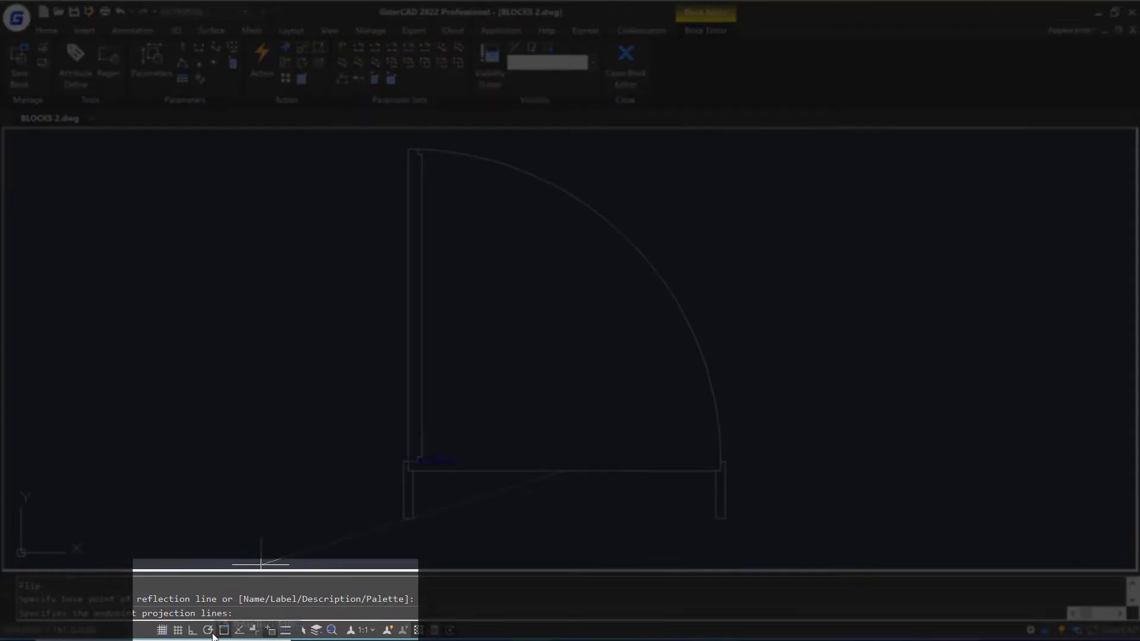
pyautogui.click(192, 630)
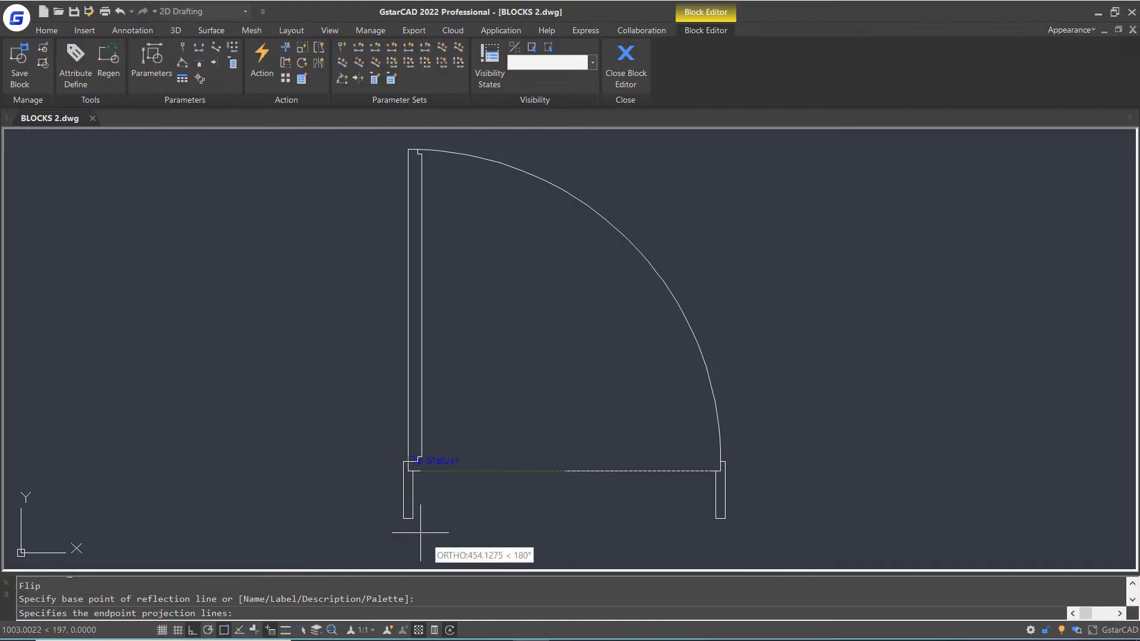
pyautogui.click(573, 401)
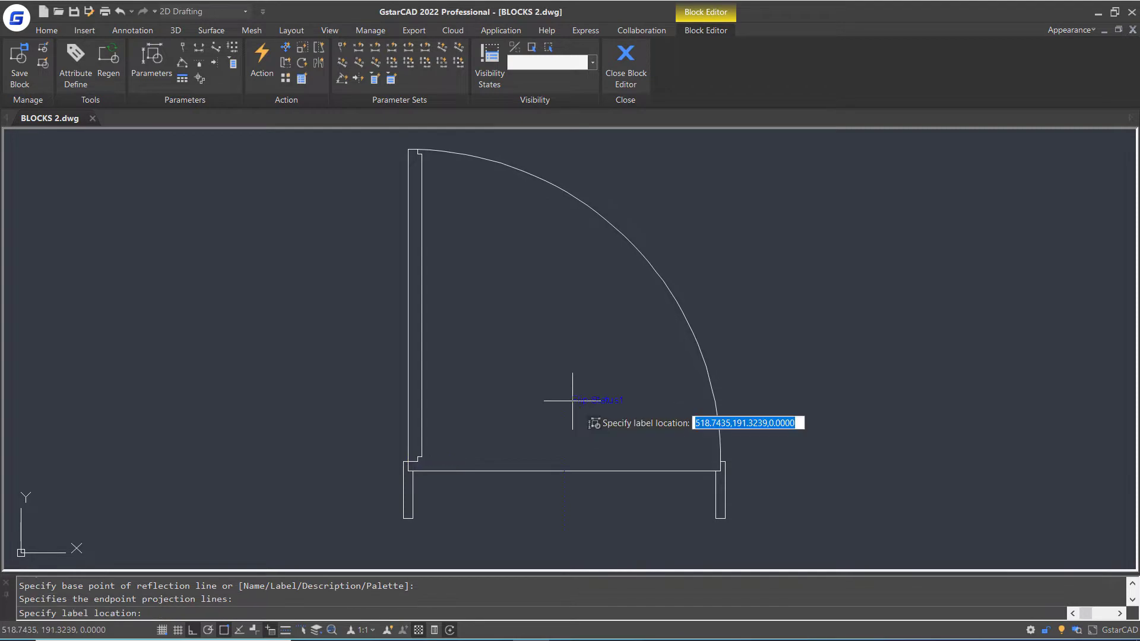
pyautogui.click(491, 453)
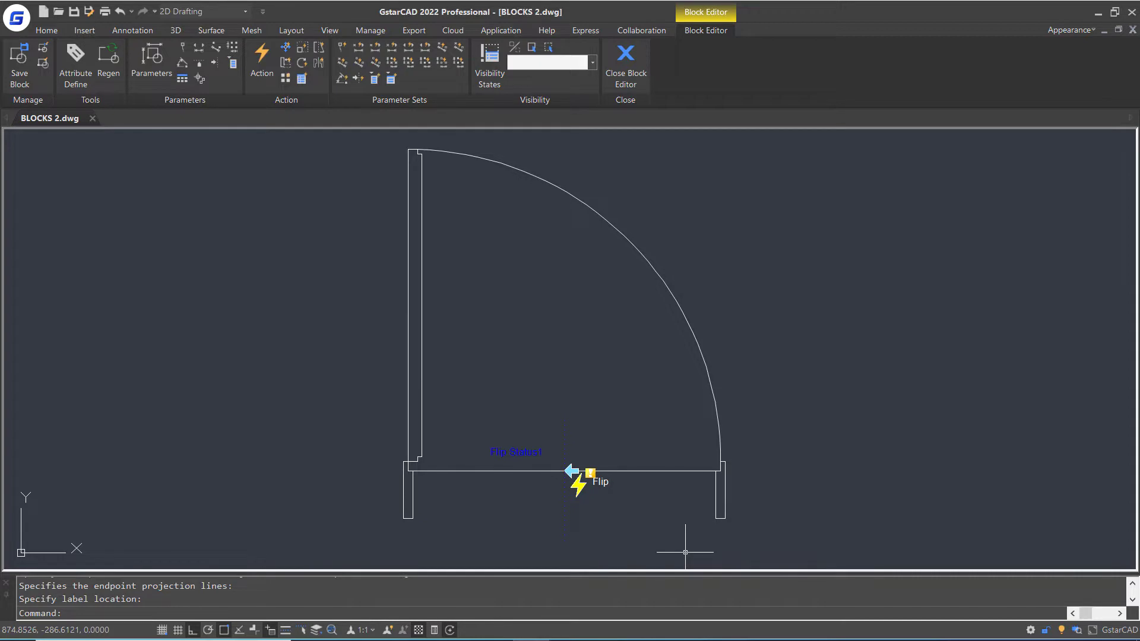
# - Reassign the Flip action's selection to all five door objects
pyautogui.doubleClick(595, 472)
pyautogui.click(818, 148)
pyautogui.click(330, 280)
pyautogui.click(848, 442)
pyautogui.click(753, 481)
pyautogui.click(313, 400)
pyautogui.click(479, 542)
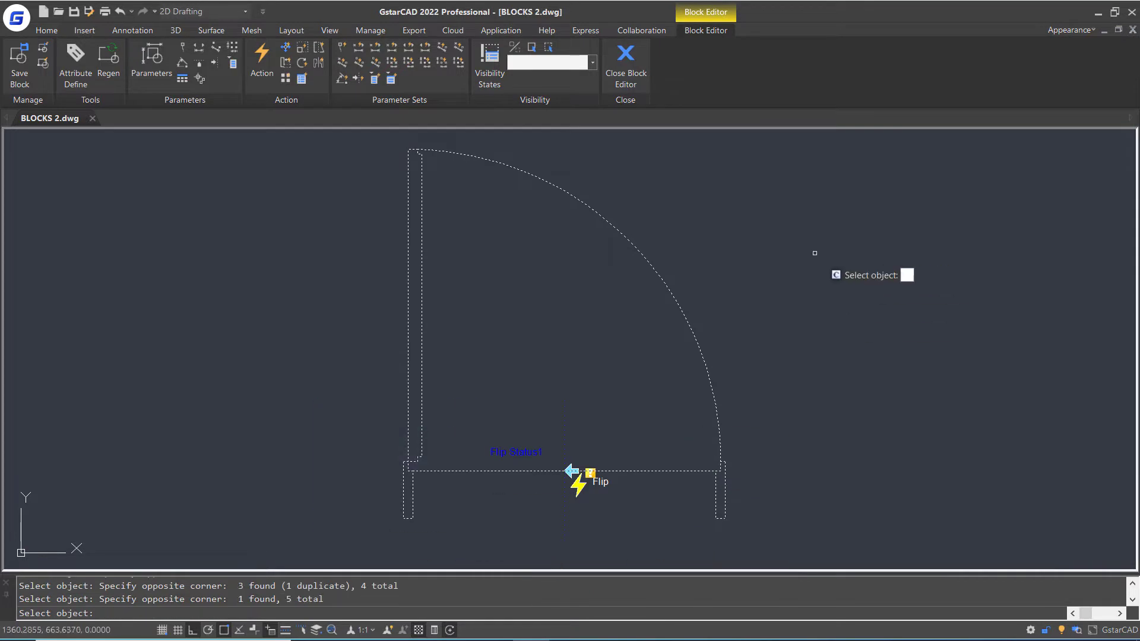
pyautogui.press('Return')
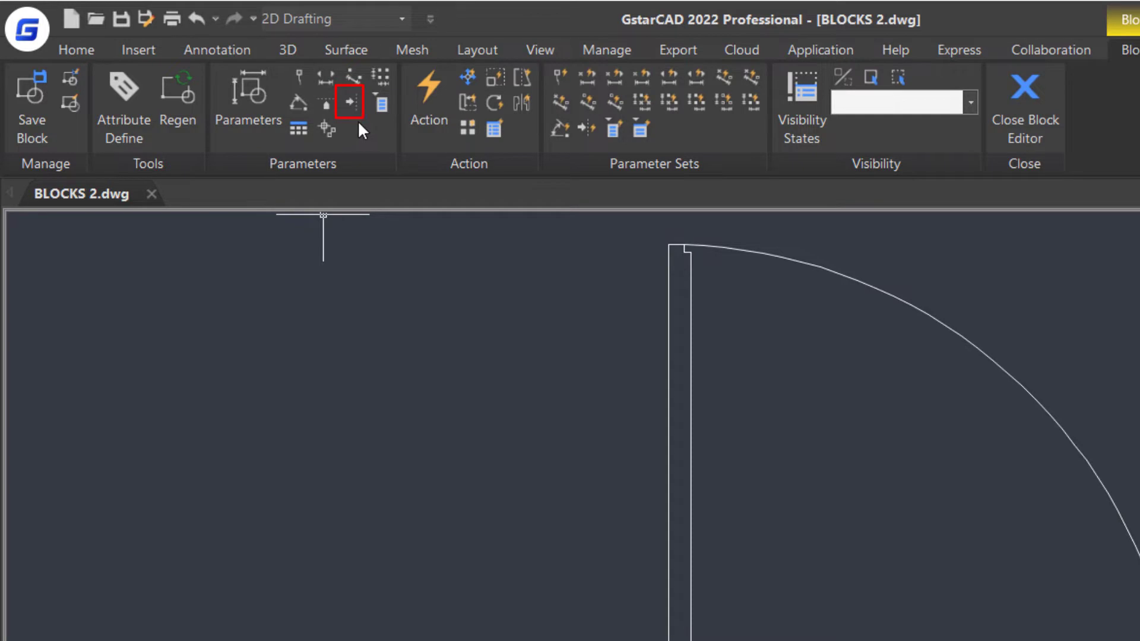
# - Add a Flip Status2 parameter with a horizontal reflection line at the jamb and one grip
pyautogui.click(350, 104)
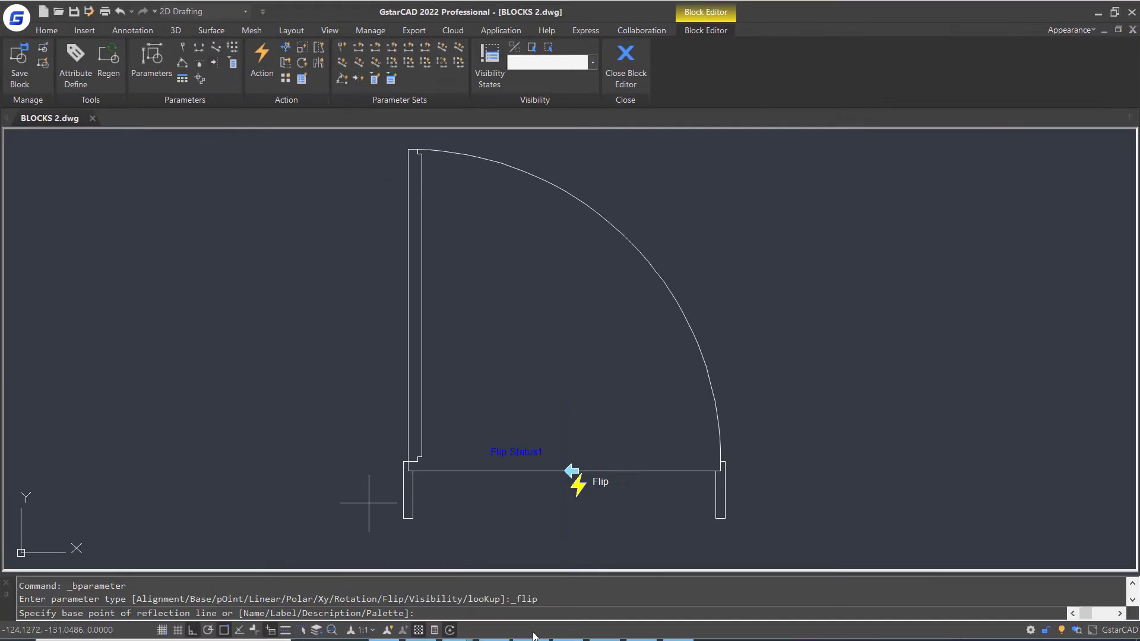
pyautogui.click(403, 518)
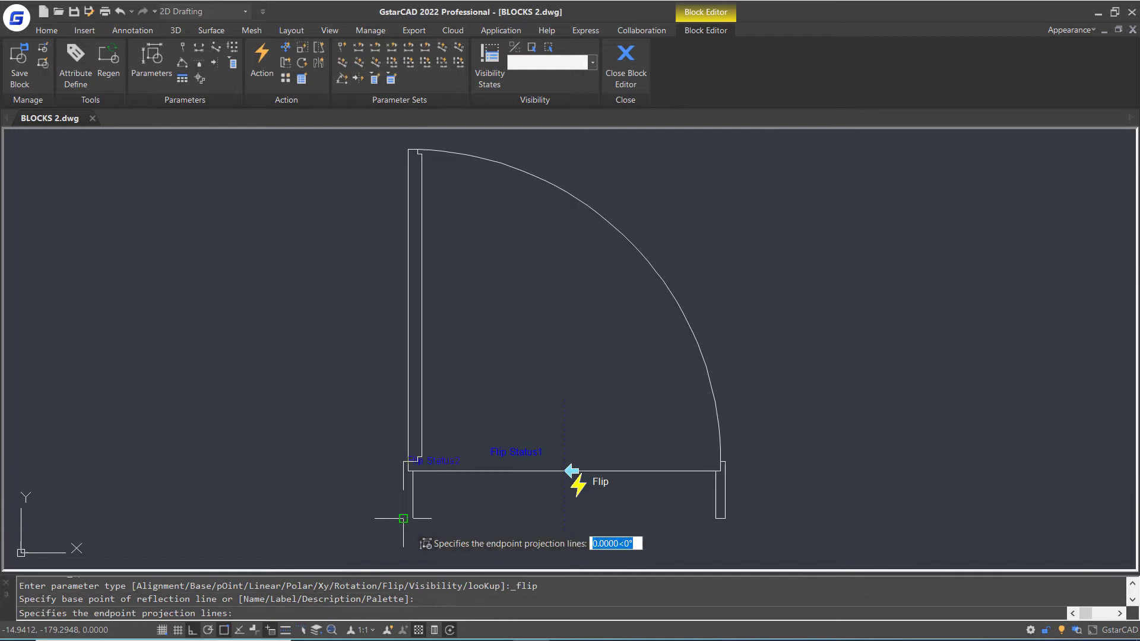
pyautogui.click(340, 525)
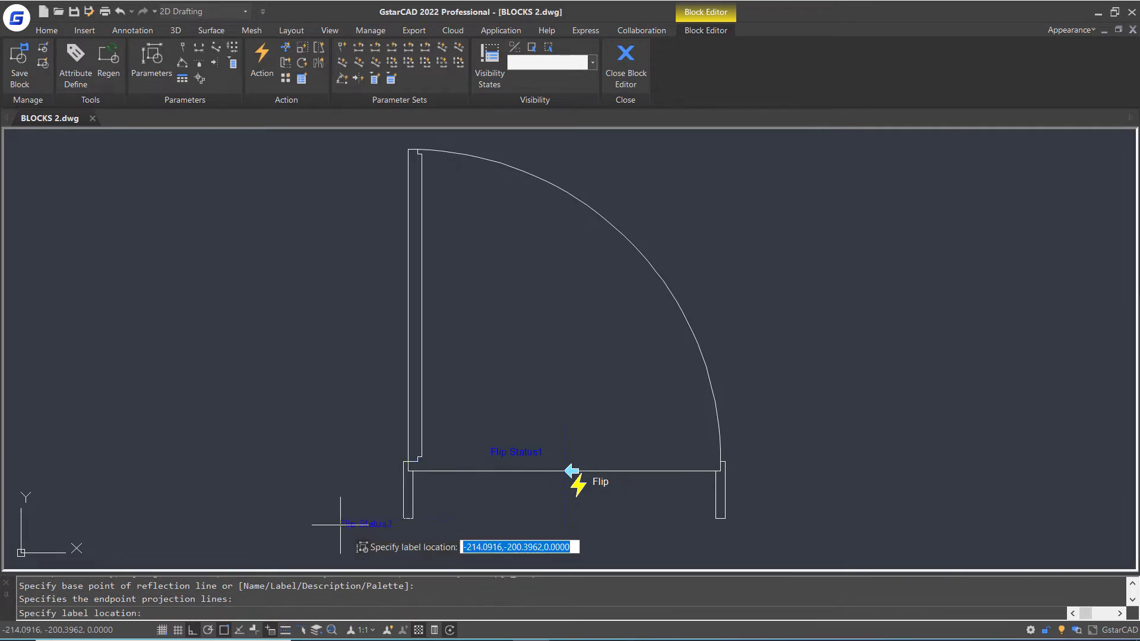
pyautogui.click(319, 498)
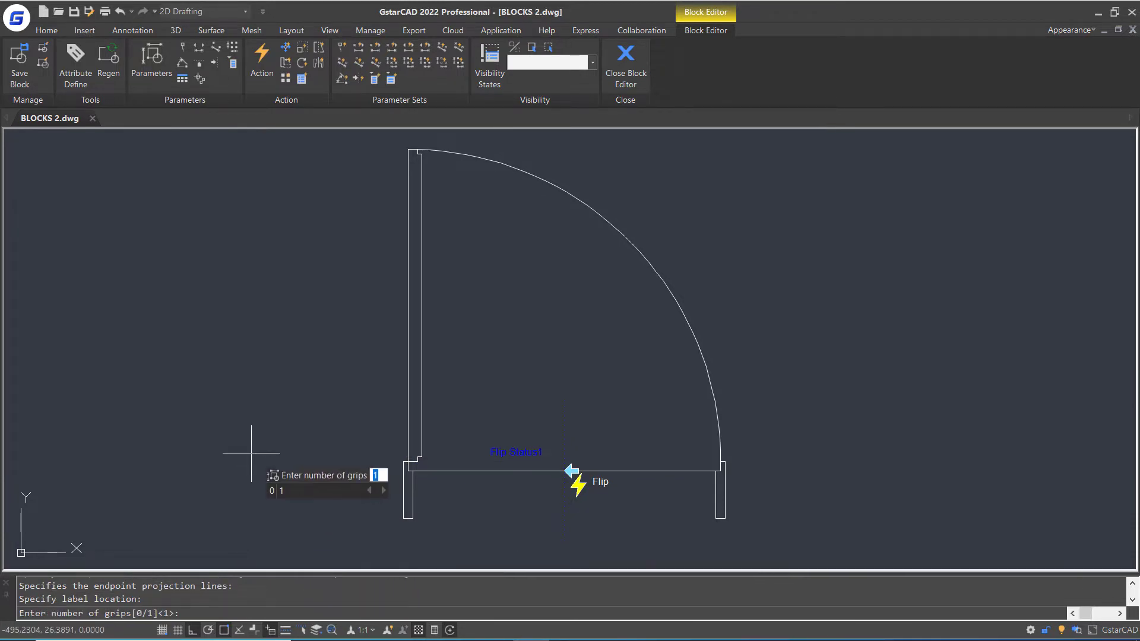
pyautogui.press('Return')
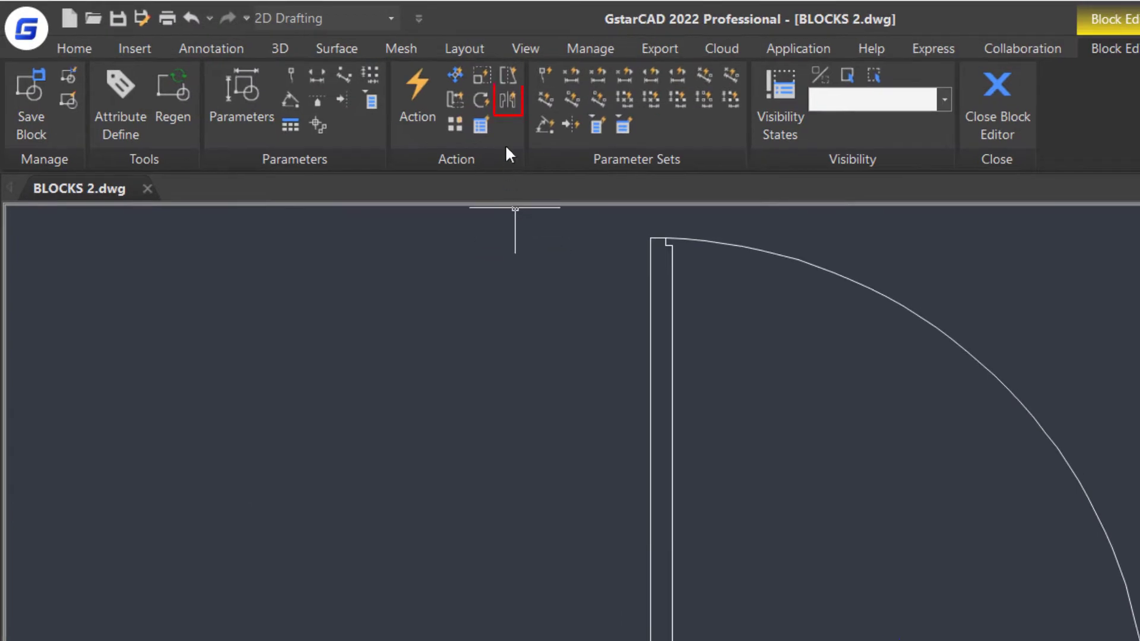
# - Attach a Flip2 action on the door geometry to Flip Status2, then save and close the DOOR block
pyautogui.click(509, 101)
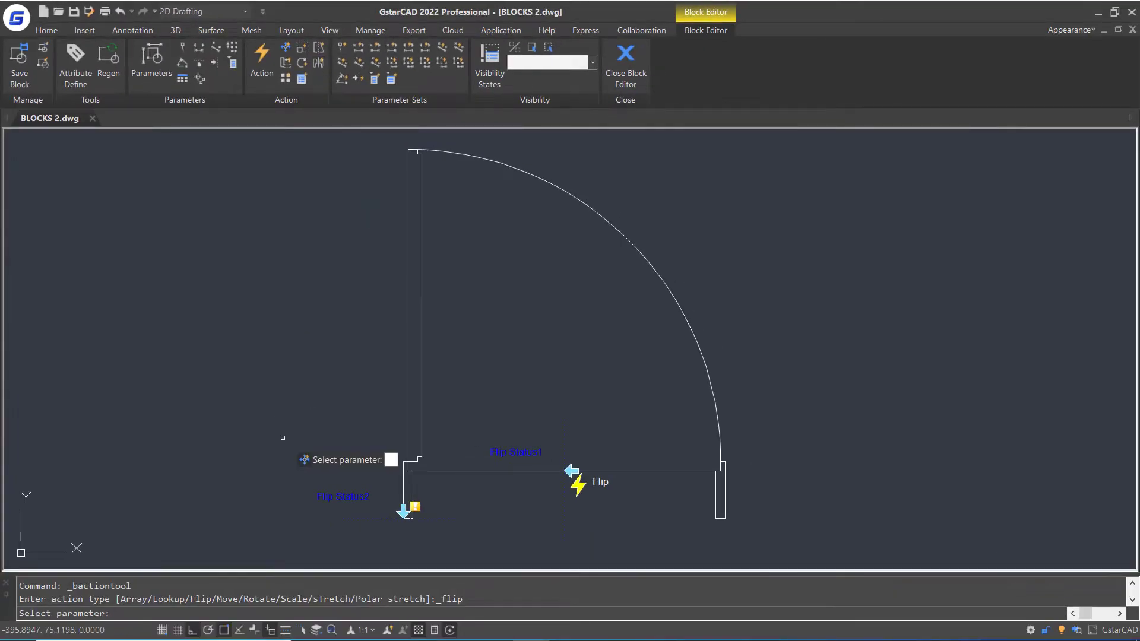
pyautogui.click(385, 515)
pyautogui.moveTo(766, 177); pyautogui.dragTo(277, 357)
pyautogui.moveTo(798, 420); pyautogui.dragTo(580, 548)
pyautogui.click(411, 482)
pyautogui.press('Return')
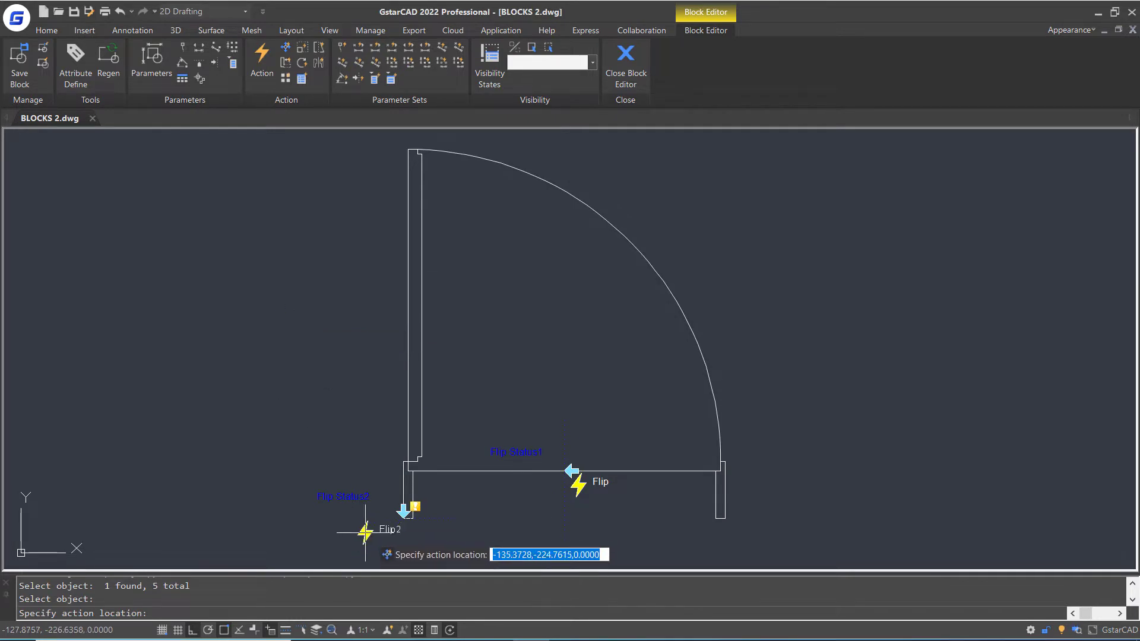
pyautogui.click(365, 531)
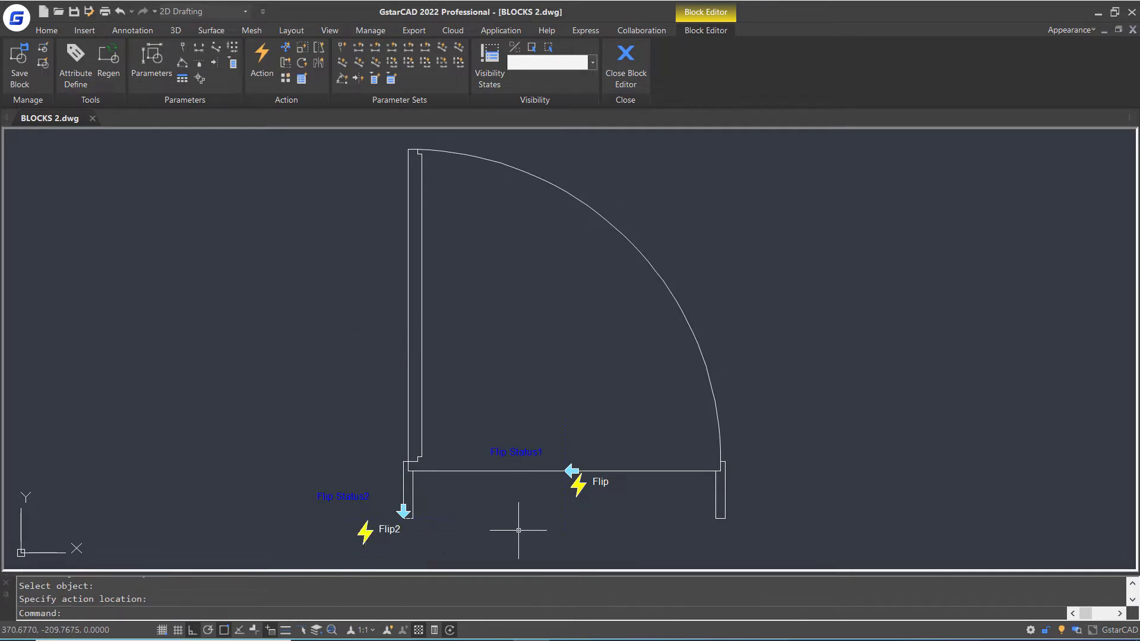
pyautogui.click(636, 83)
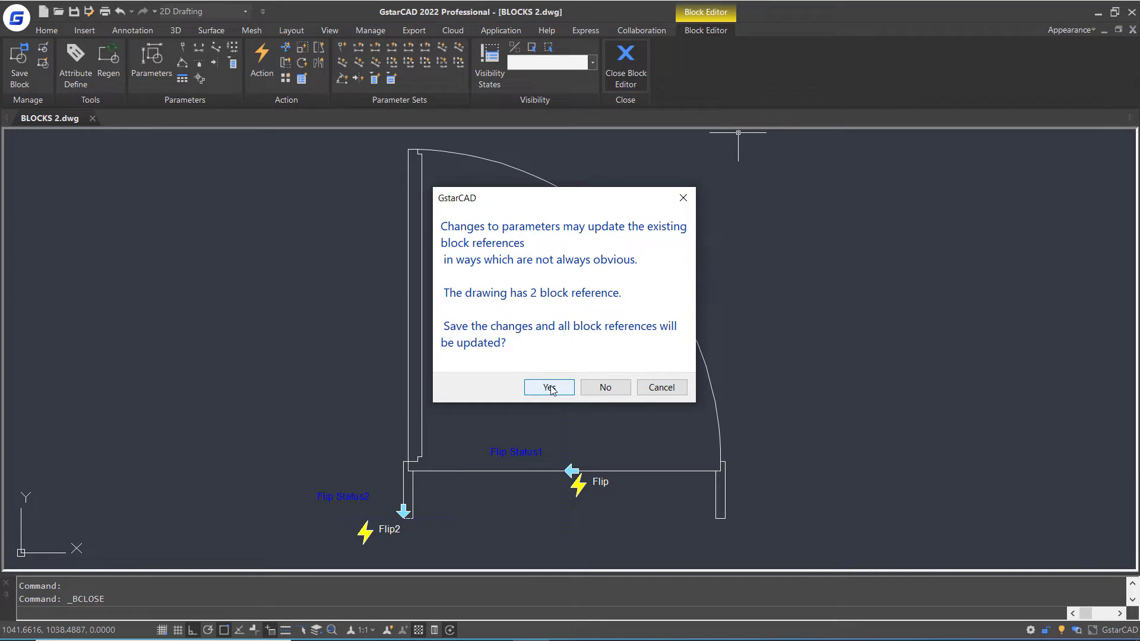
pyautogui.click(549, 387)
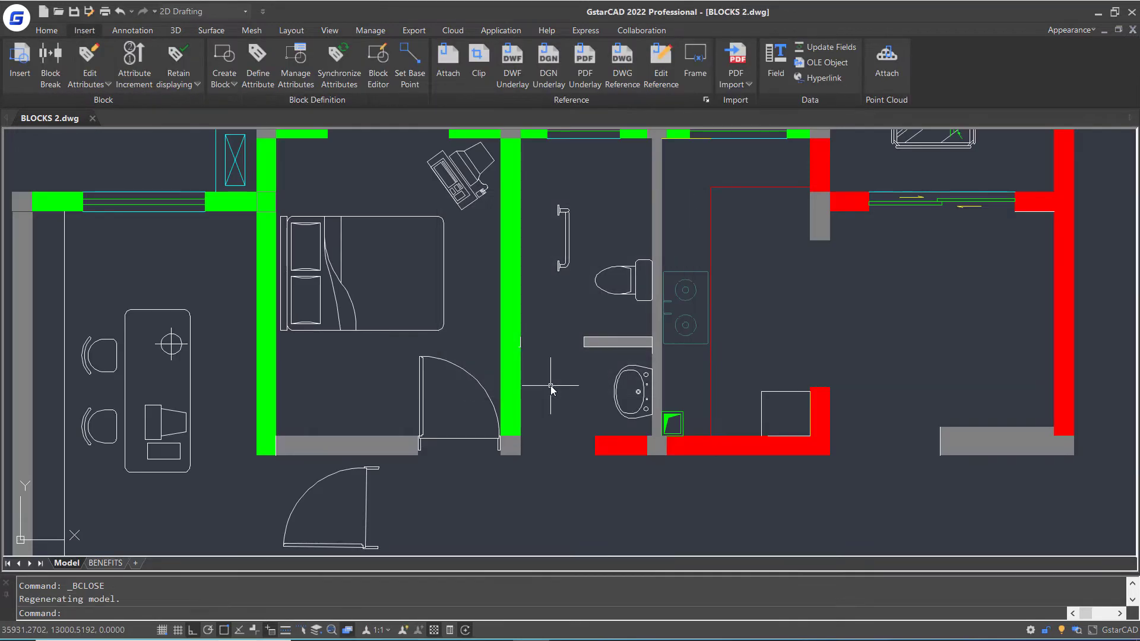
# - Choose the DOOR block from the Insert dialog's name list and confirm
pyautogui.click(20, 63)
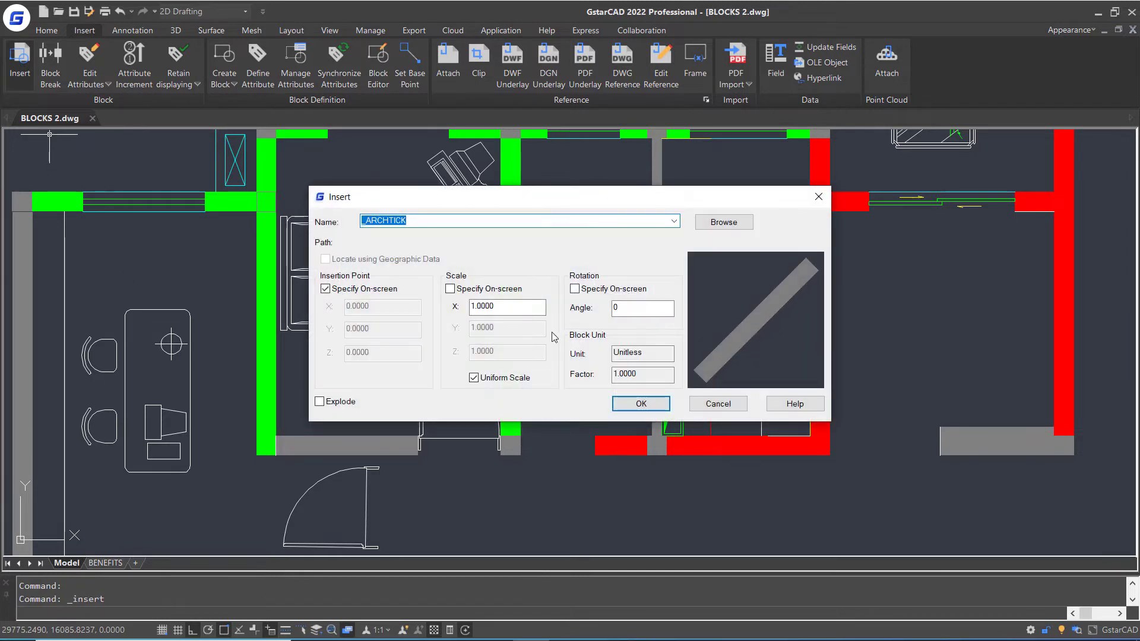
pyautogui.click(674, 221)
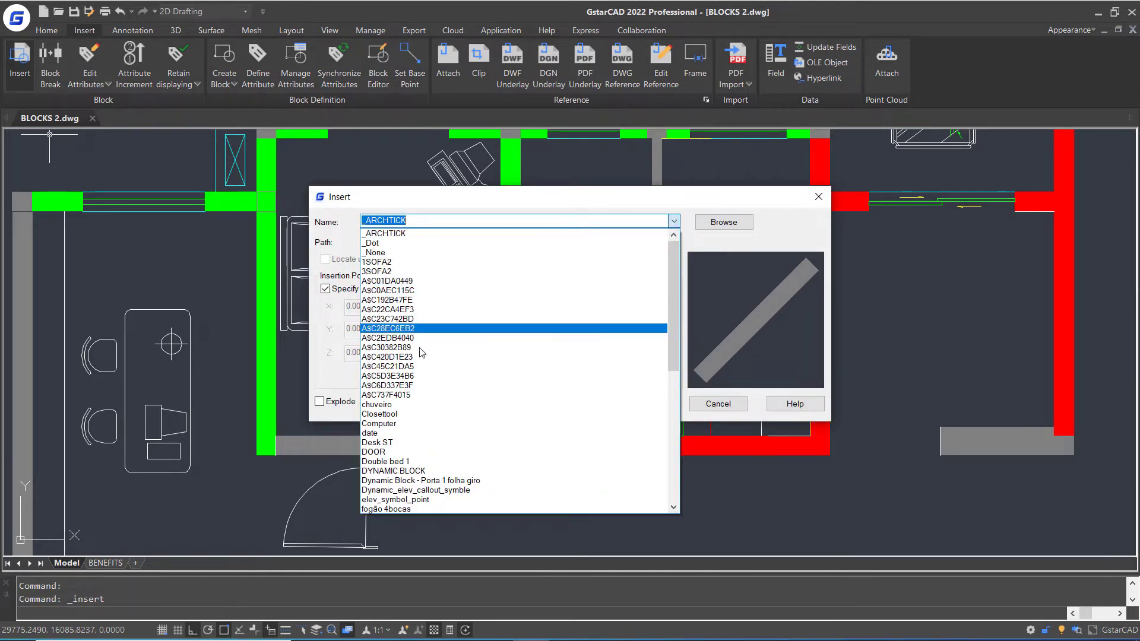
pyautogui.click(397, 453)
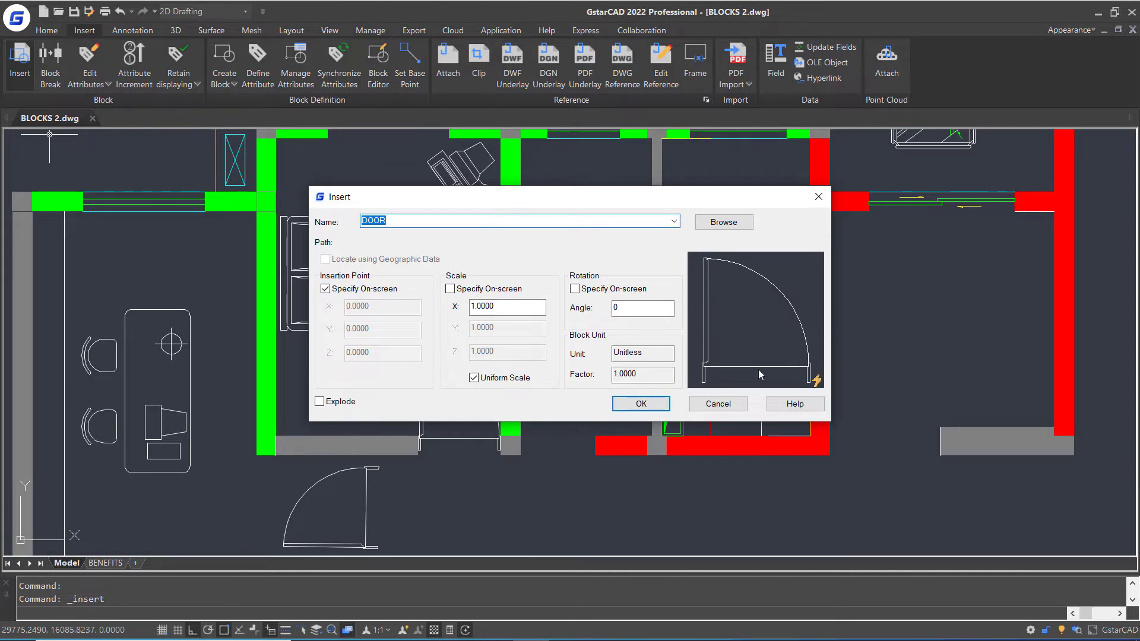
pyautogui.click(675, 222)
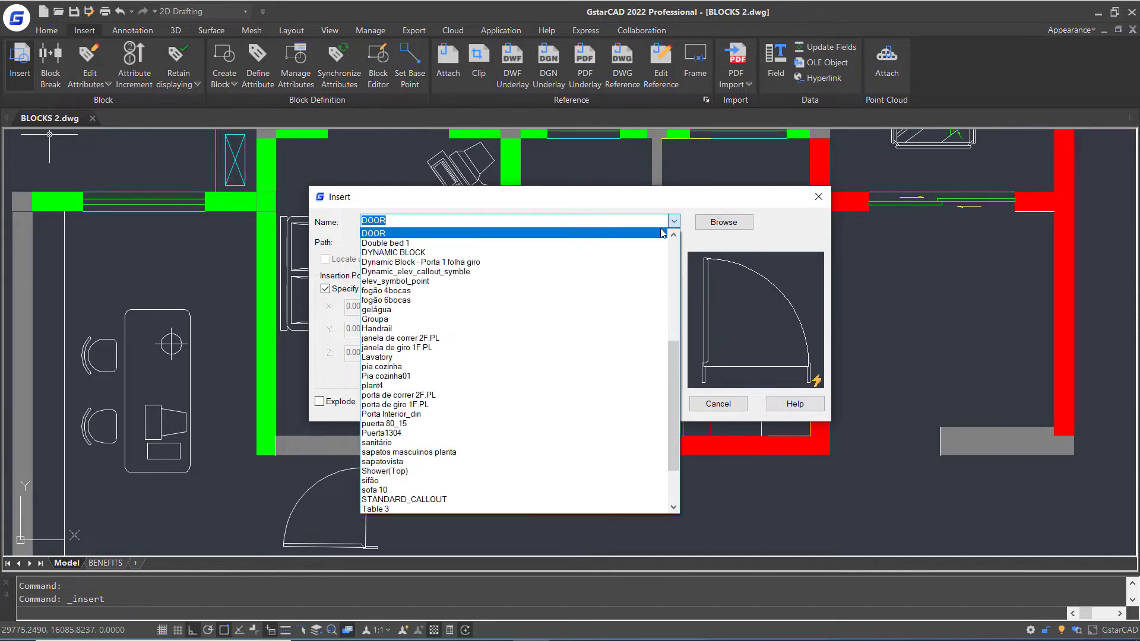
pyautogui.click(417, 318)
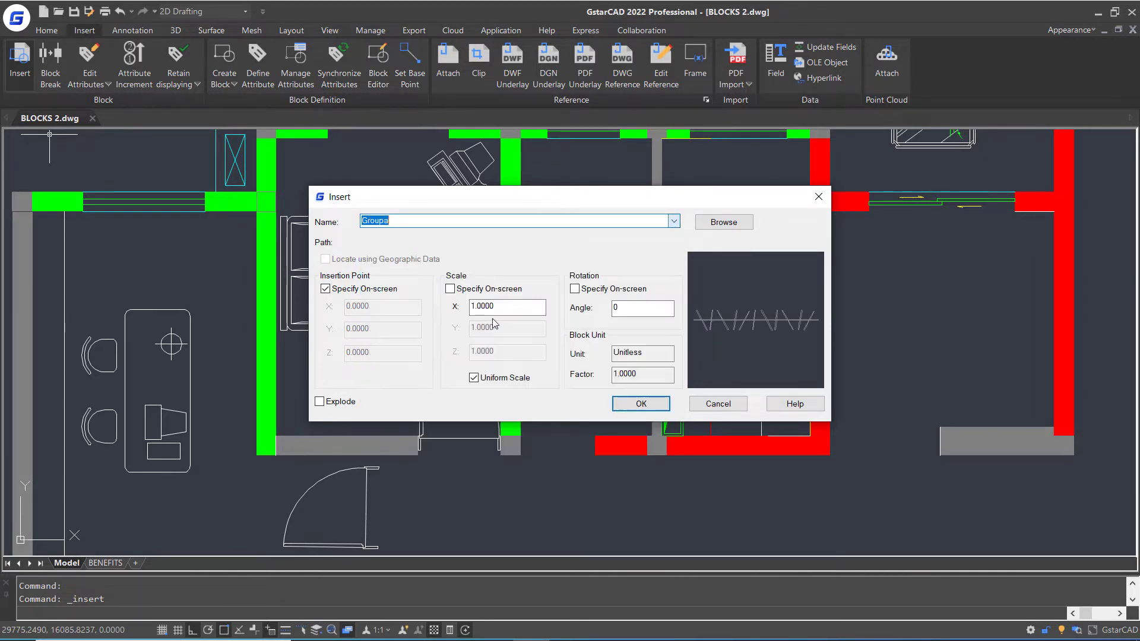
pyautogui.click(673, 222)
pyautogui.scroll(10, 442, 316)
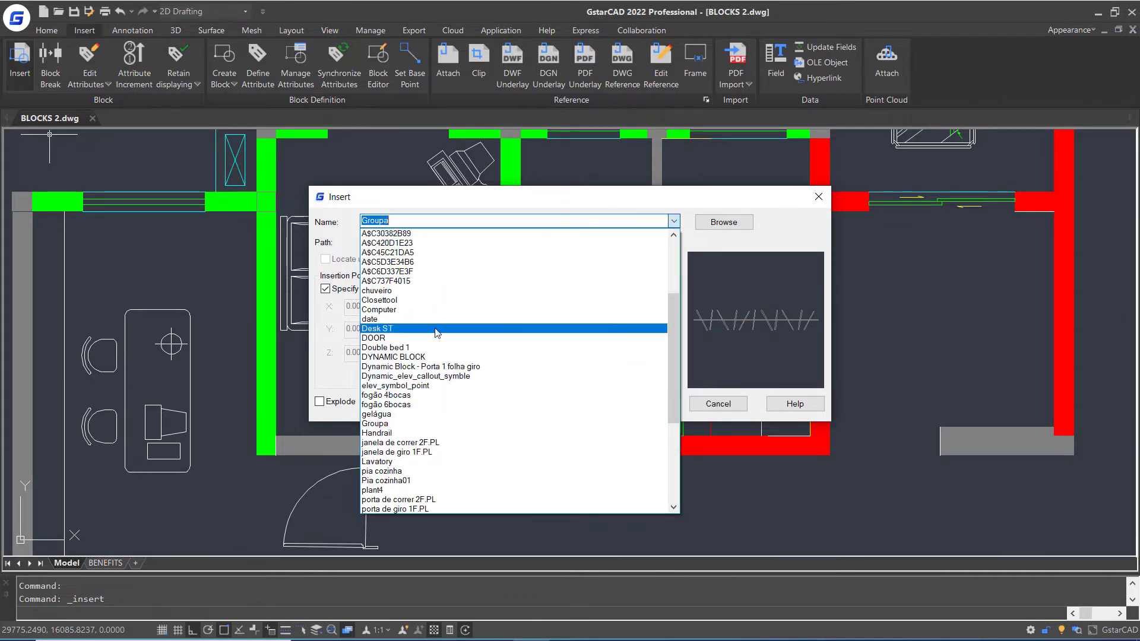
pyautogui.click(440, 338)
pyautogui.click(656, 408)
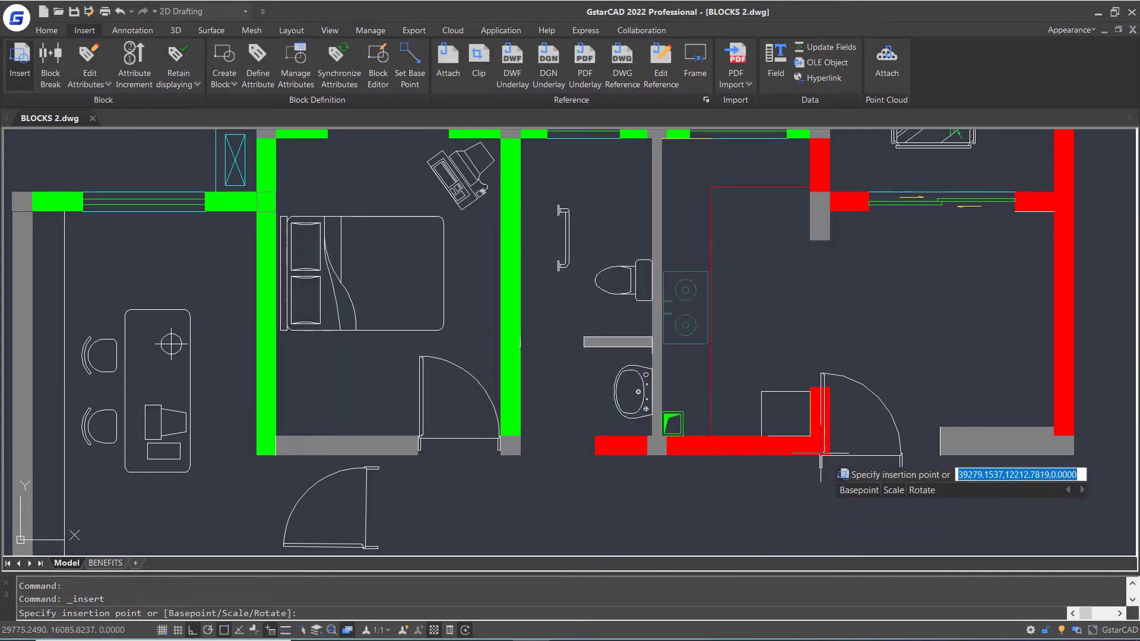
# - Place the door in the right room's doorway and set its swing with the flip grip
pyautogui.click(845, 443)
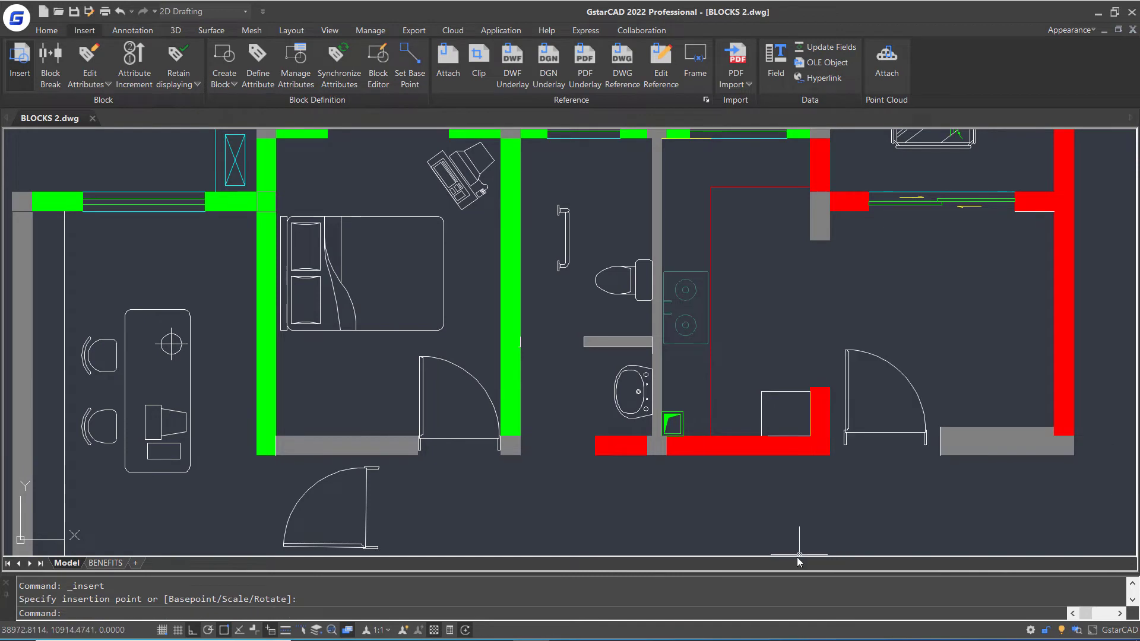
pyautogui.click(907, 382)
pyautogui.click(844, 443)
pyautogui.click(844, 443)
pyautogui.press('Escape')
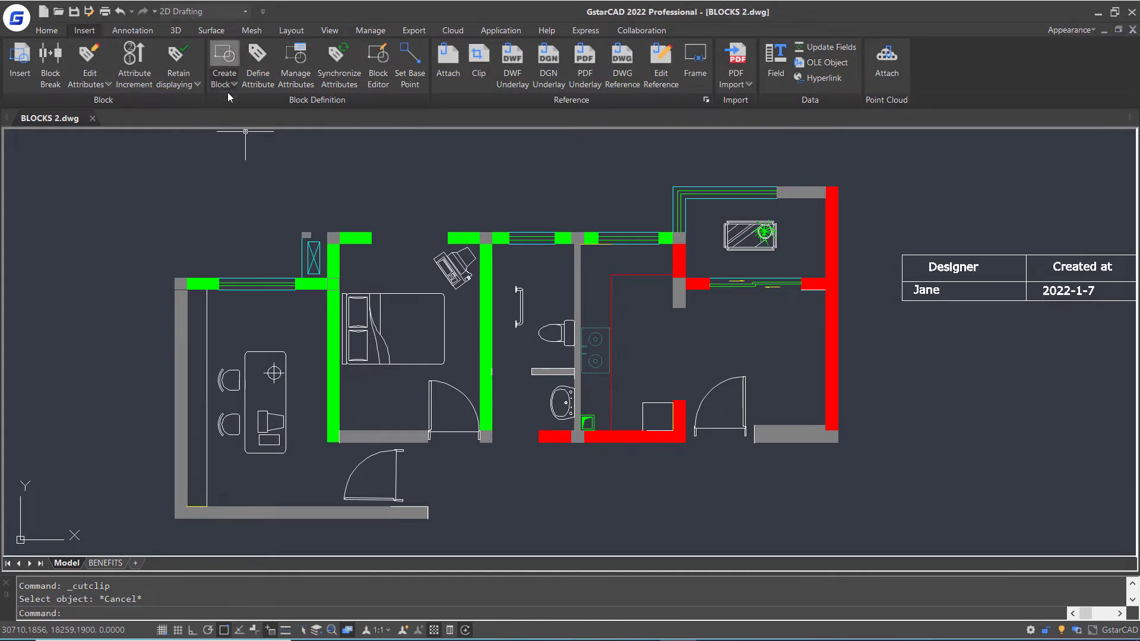
# - Create a window2 block from the top-wall window lines, based at the wall corner
pyautogui.click(223, 61)
pyautogui.write('window2')
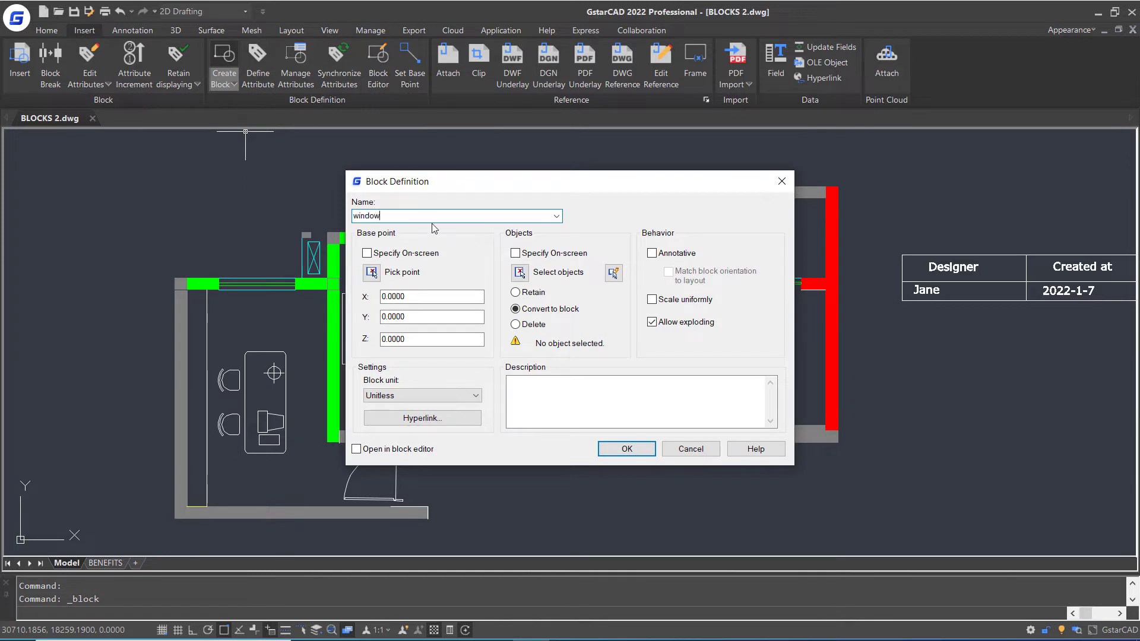
pyautogui.click(372, 272)
pyautogui.scroll(5, 519, 261)
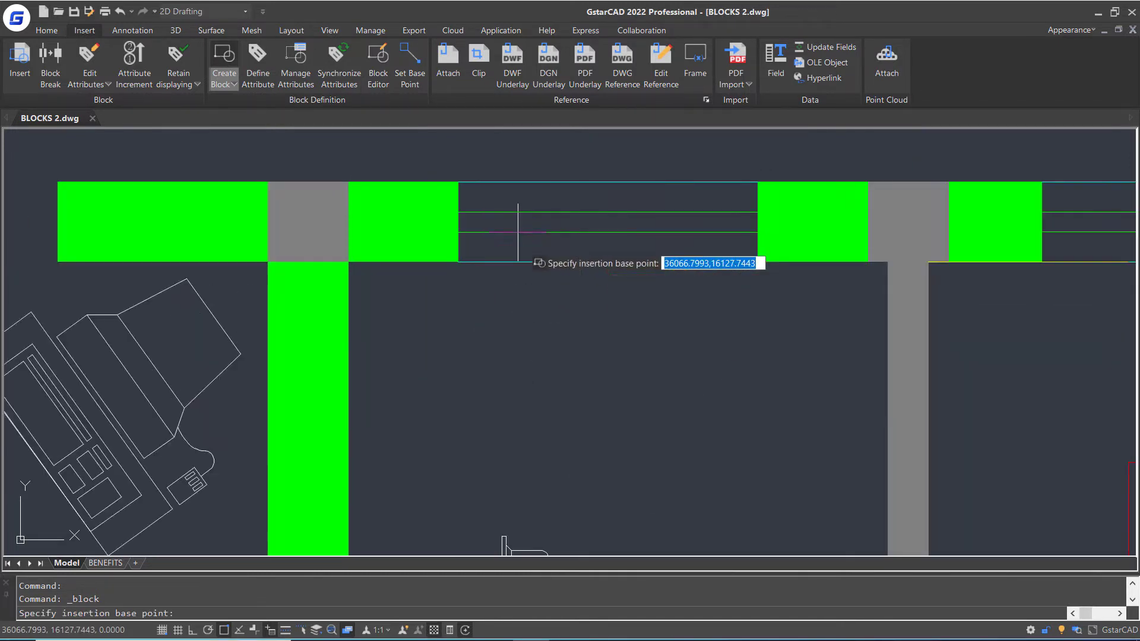
pyautogui.click(457, 181)
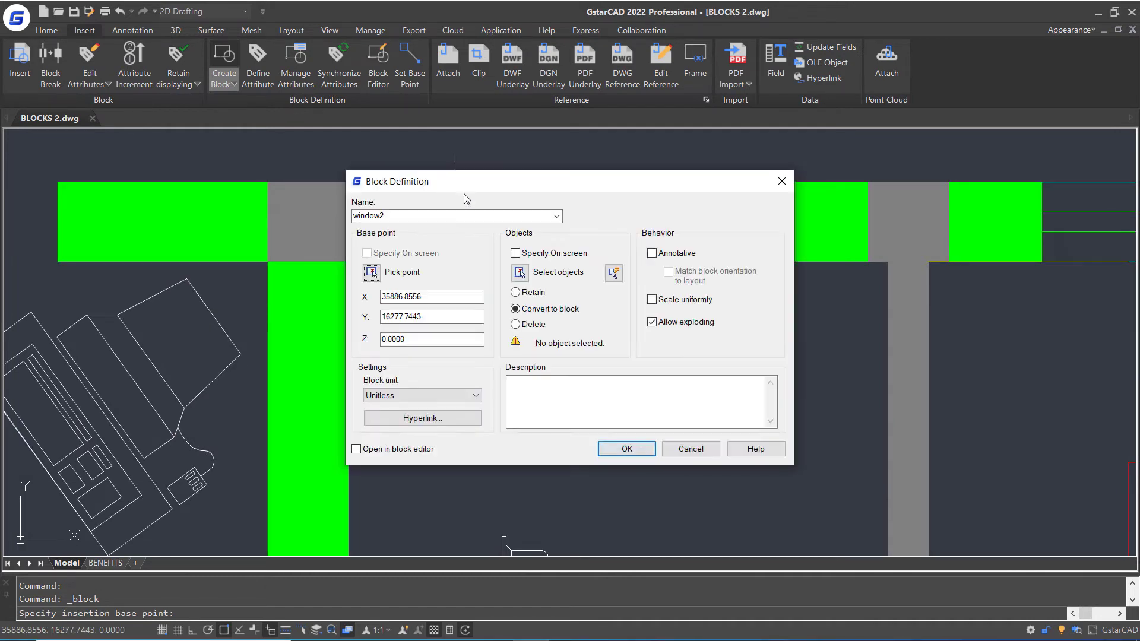
pyautogui.click(520, 272)
pyautogui.click(664, 178)
pyautogui.click(636, 295)
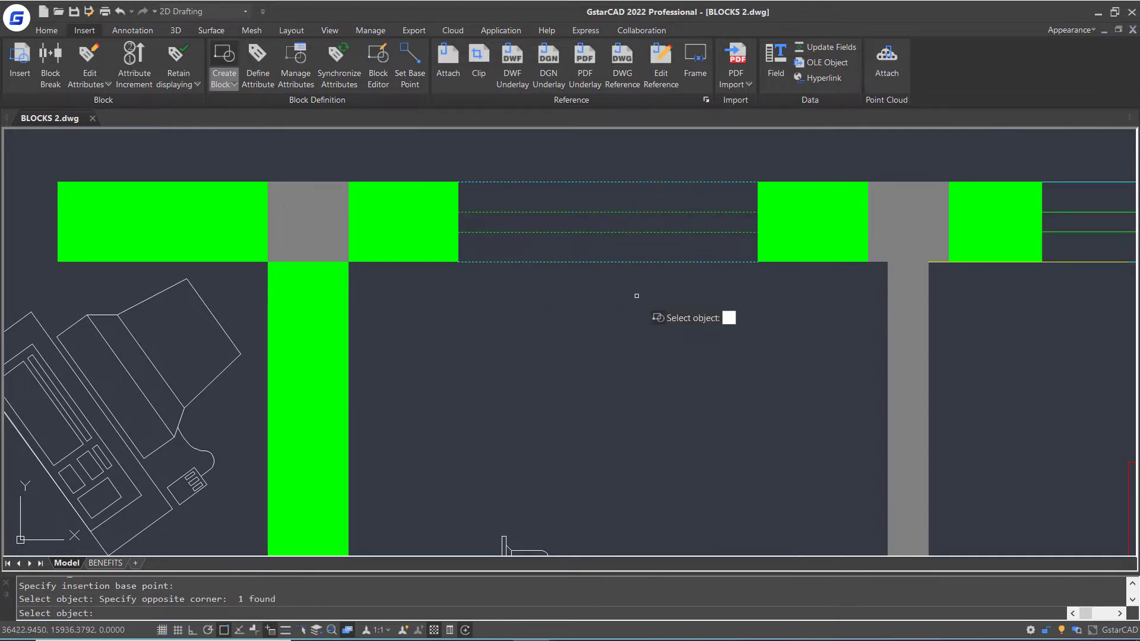
pyautogui.press('Return')
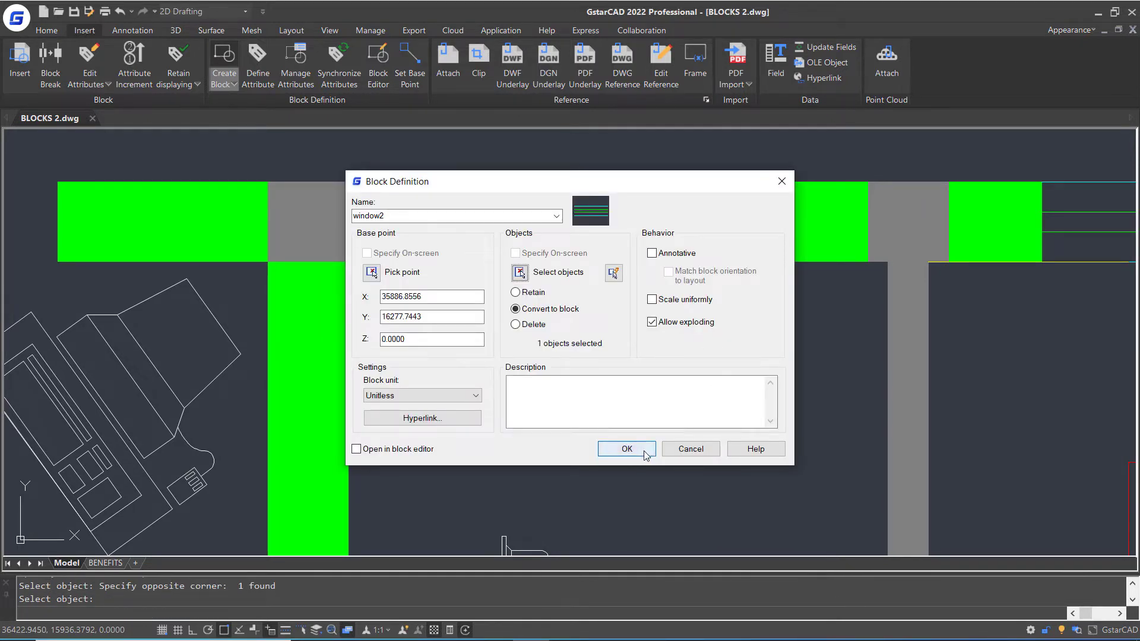
pyautogui.click(627, 449)
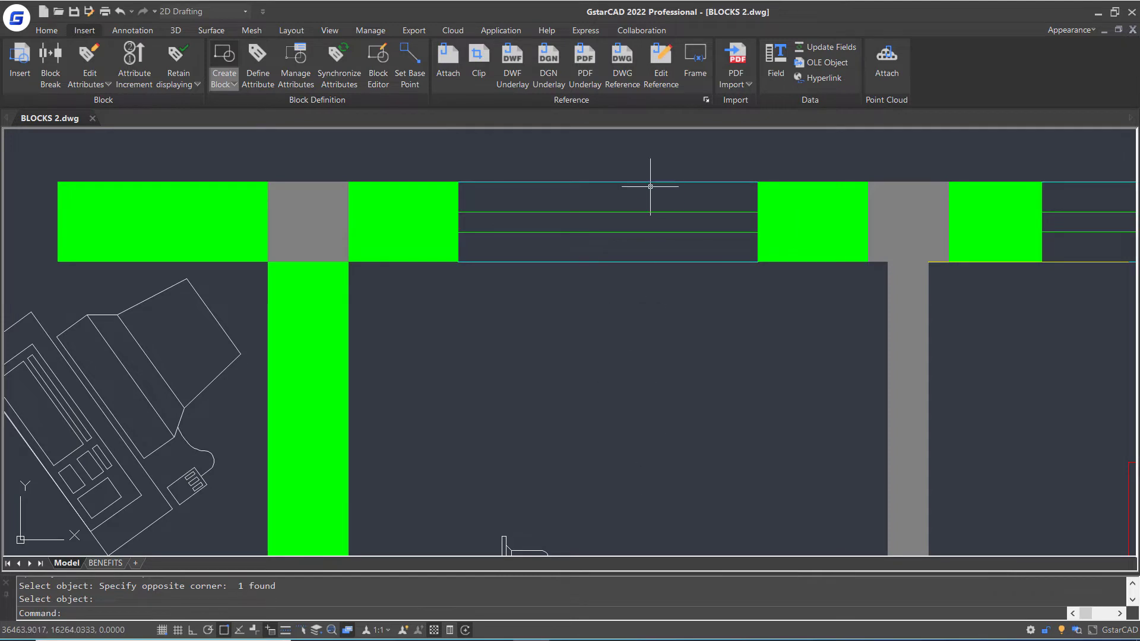
# - In the window2 Block Editor, add a DISTANCE1 linear stretch pair across the top line
pyautogui.moveTo(653, 184)
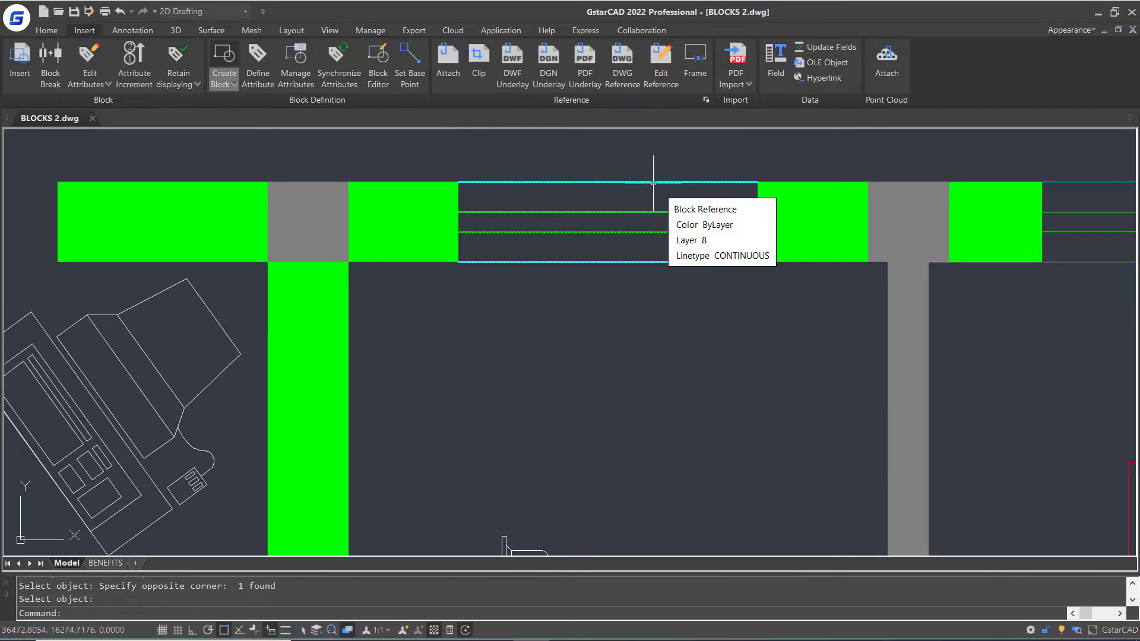
pyautogui.doubleClick(653, 183)
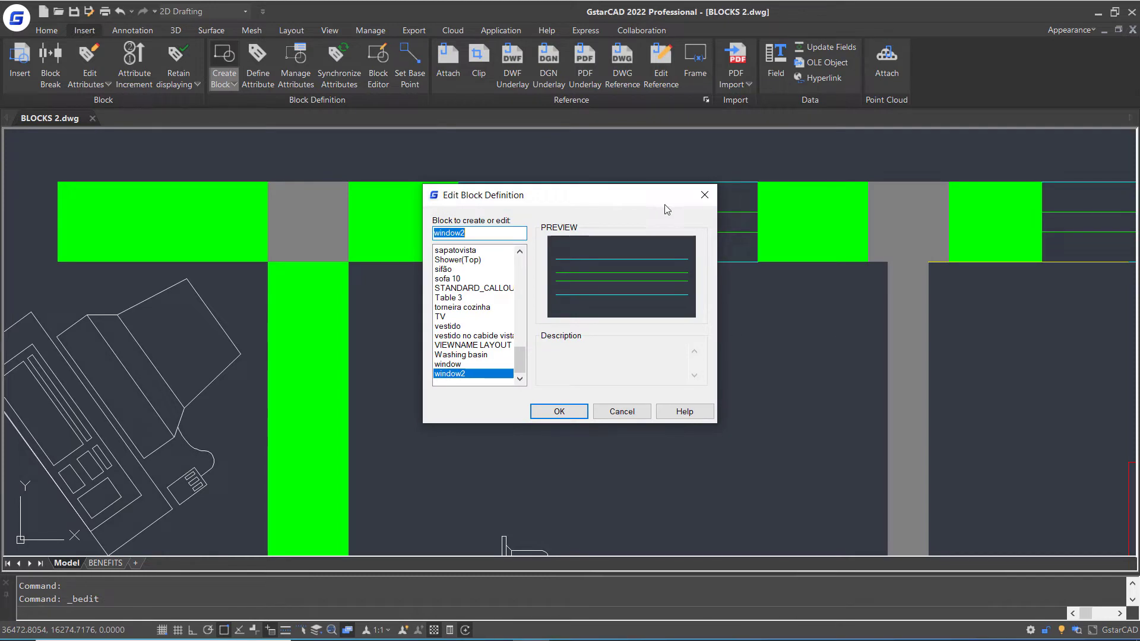
pyautogui.click(571, 414)
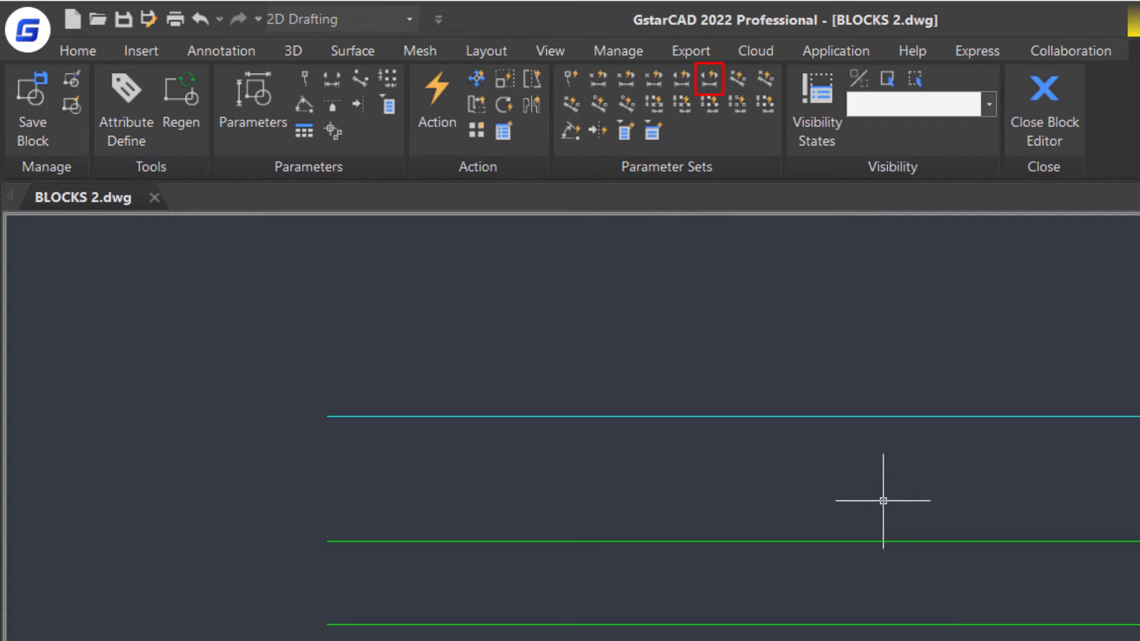
pyautogui.click(711, 84)
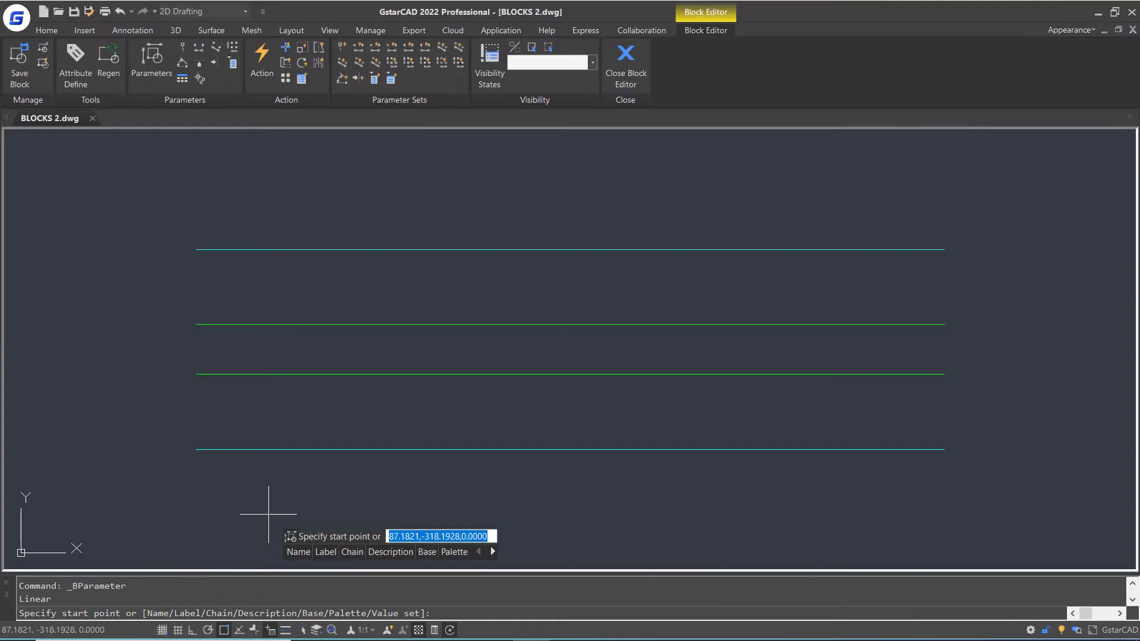
pyautogui.click(196, 250)
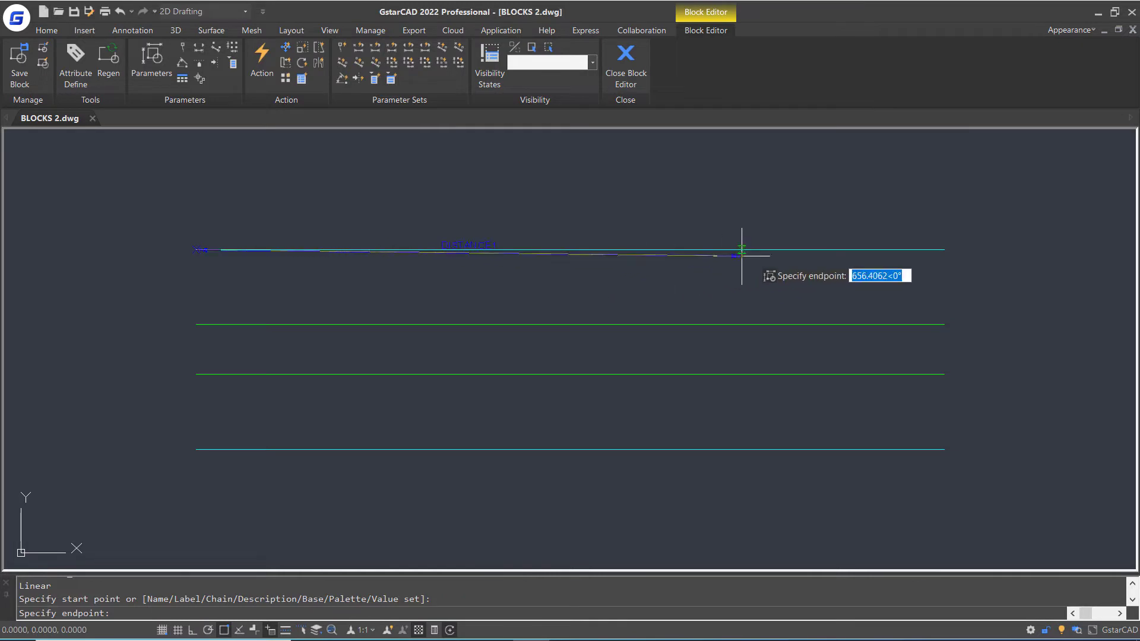
pyautogui.click(944, 250)
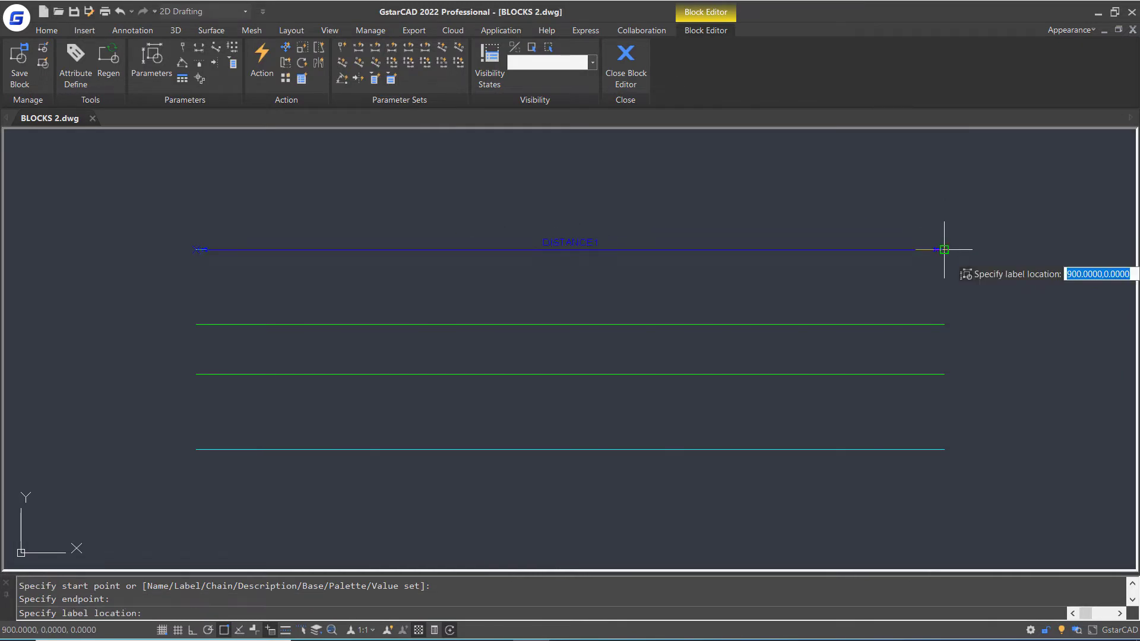
pyautogui.click(952, 226)
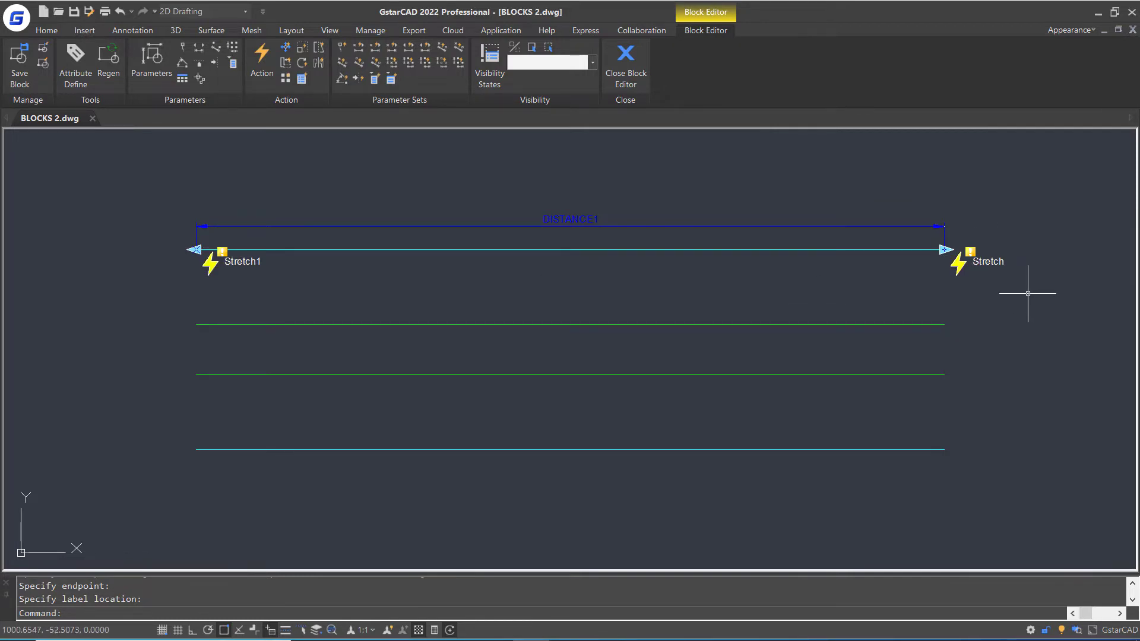
# - Redefine Stretch1's frame around the left end and its objects as the window lines
pyautogui.scroll(-2, 1027, 294)
pyautogui.moveTo(872, 331)
pyautogui.mouseDown(button='middle')
pyautogui.moveTo(820, 364)
pyautogui.moveTo(865, 374)
pyautogui.mouseUp(button='middle')
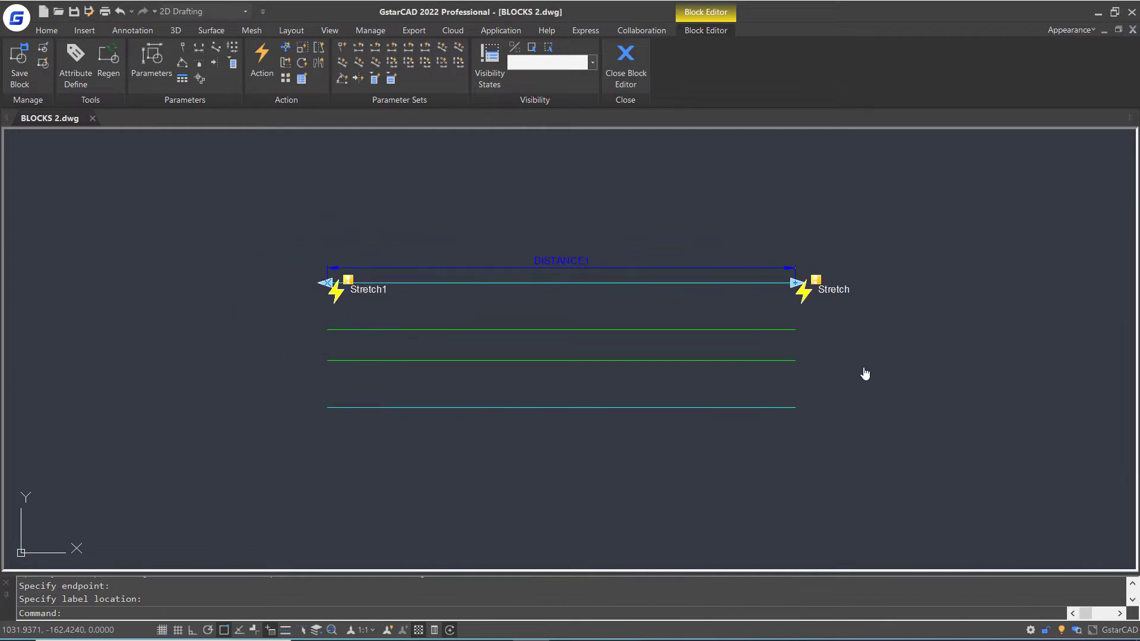
pyautogui.rightClick(337, 288)
pyautogui.click(262, 142)
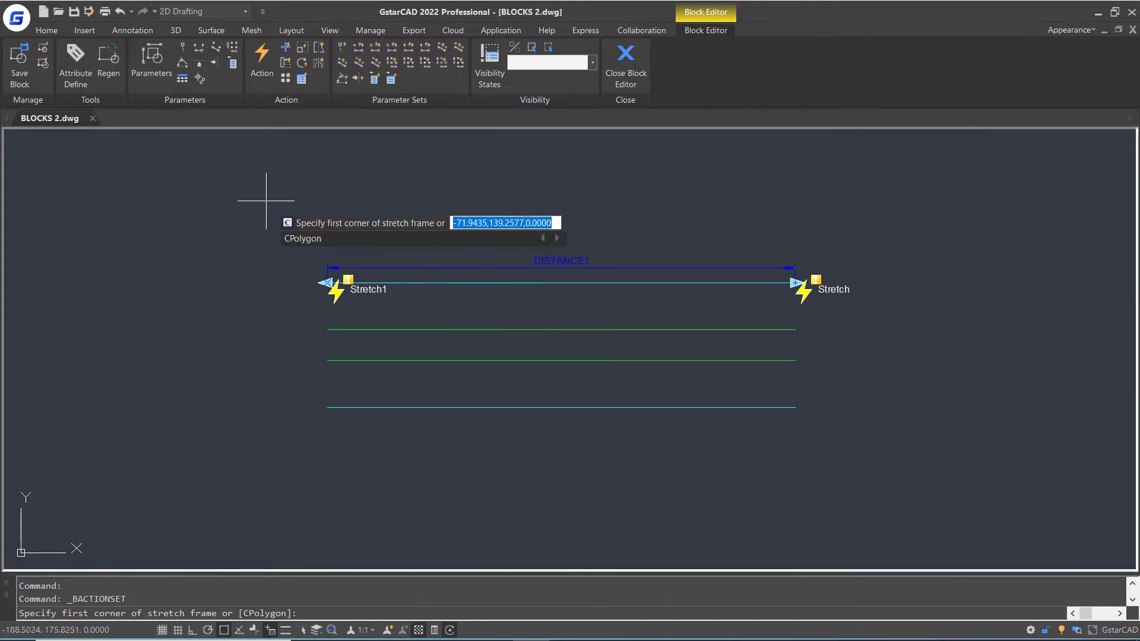
pyautogui.click(290, 231)
pyautogui.click(438, 453)
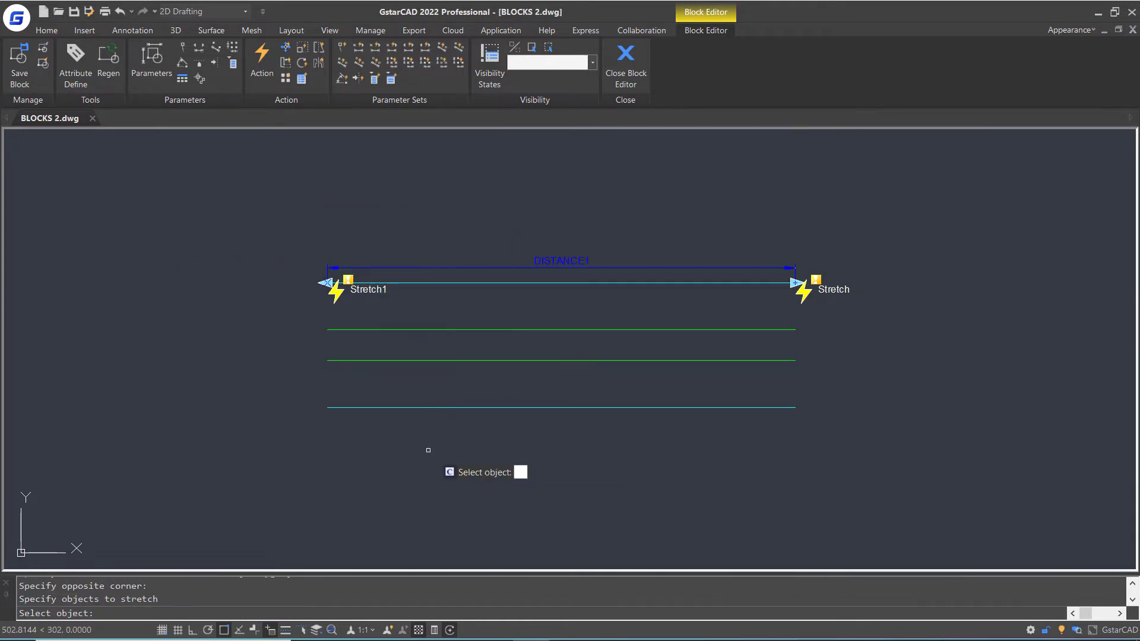
pyautogui.click(451, 281)
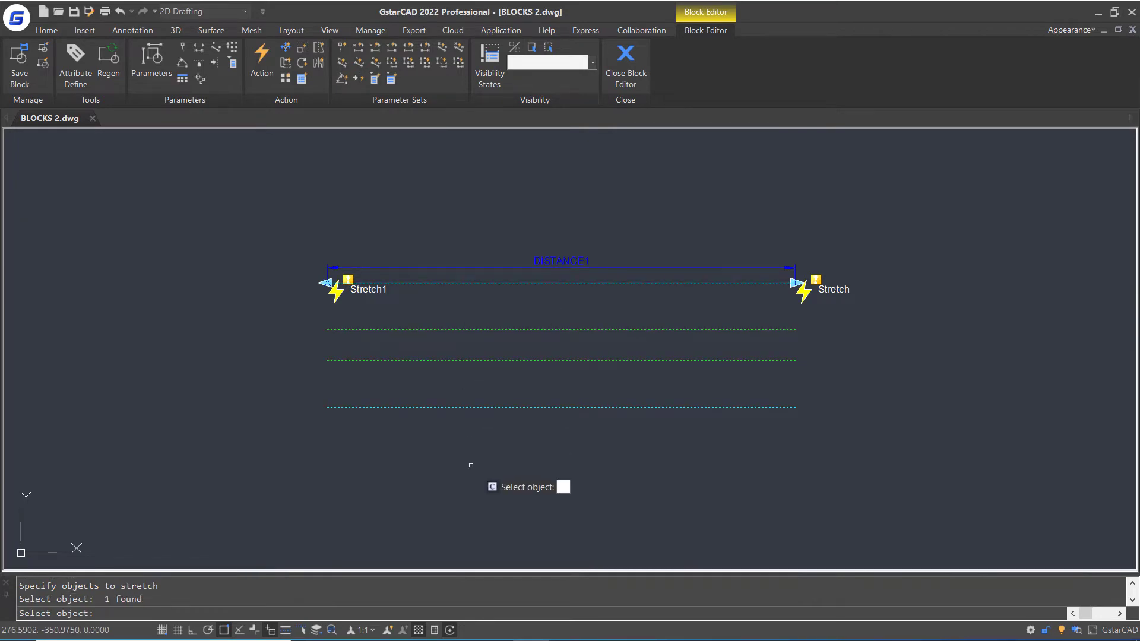
pyautogui.press('Return')
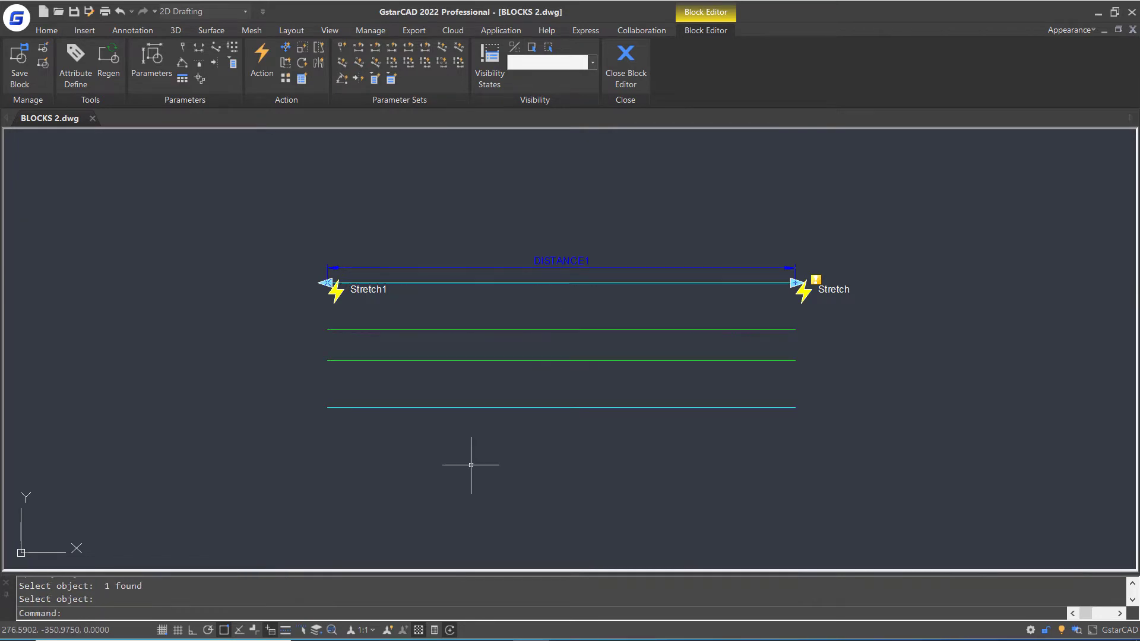
# - Redefine the right stretch action's frame and objects, then close the Block Editor
pyautogui.doubleClick(817, 279)
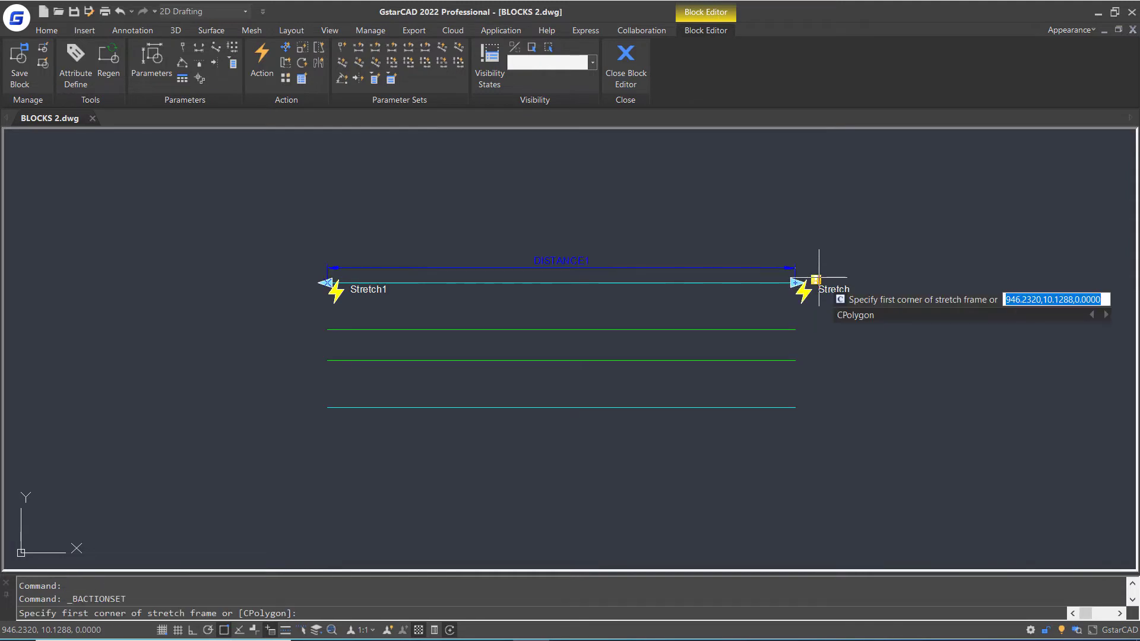
pyautogui.click(905, 240)
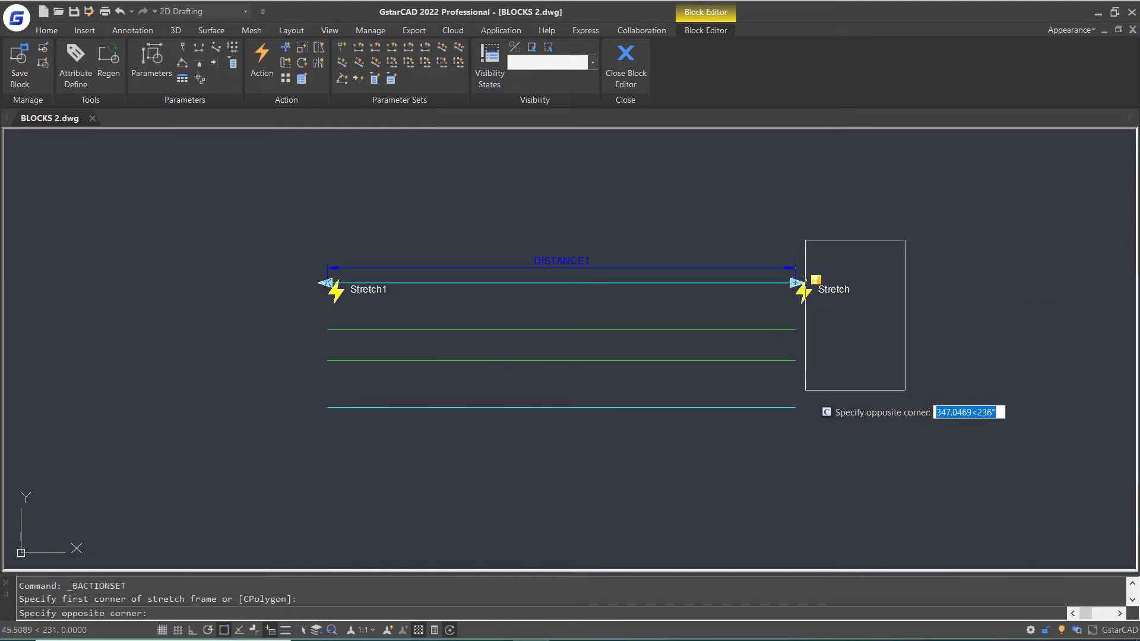
pyautogui.click(715, 435)
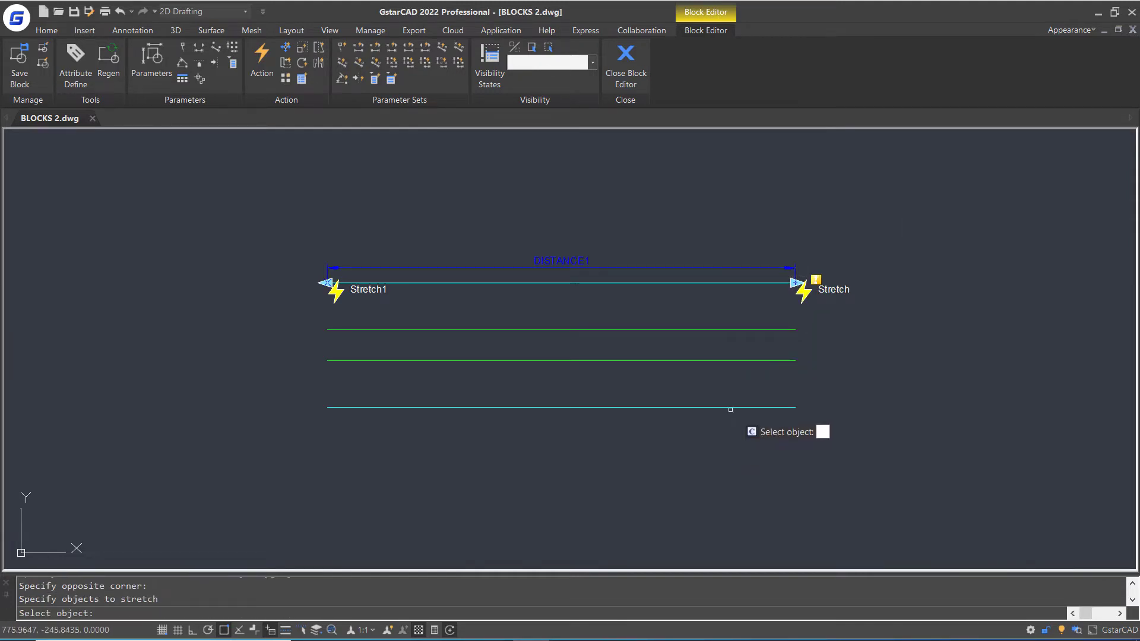
pyautogui.click(732, 409)
pyautogui.press('Return')
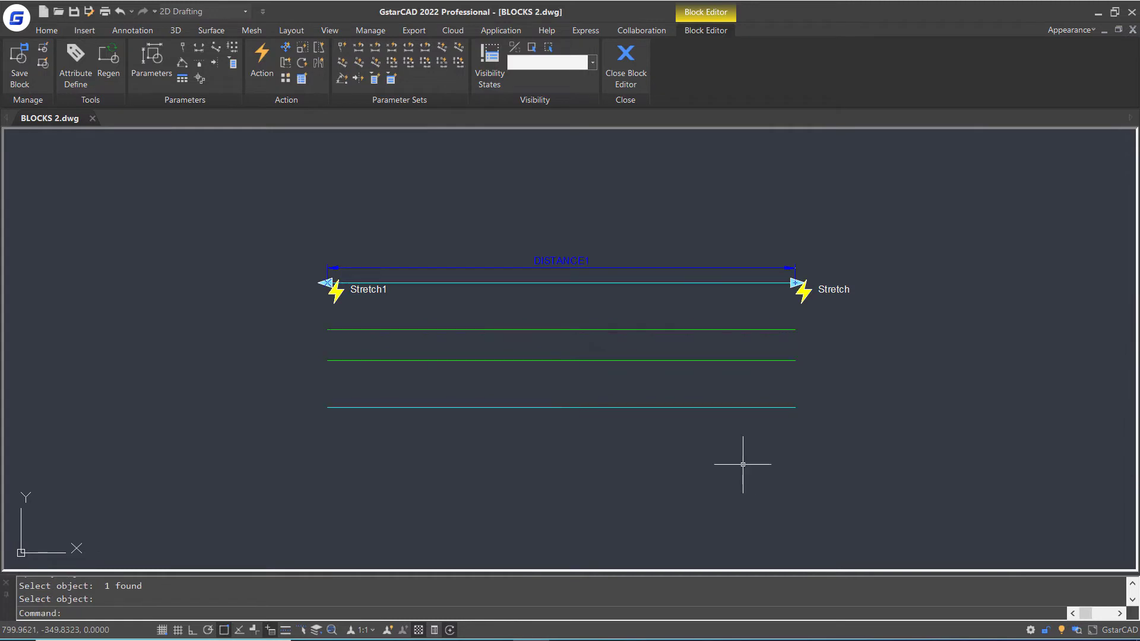
pyautogui.click(633, 86)
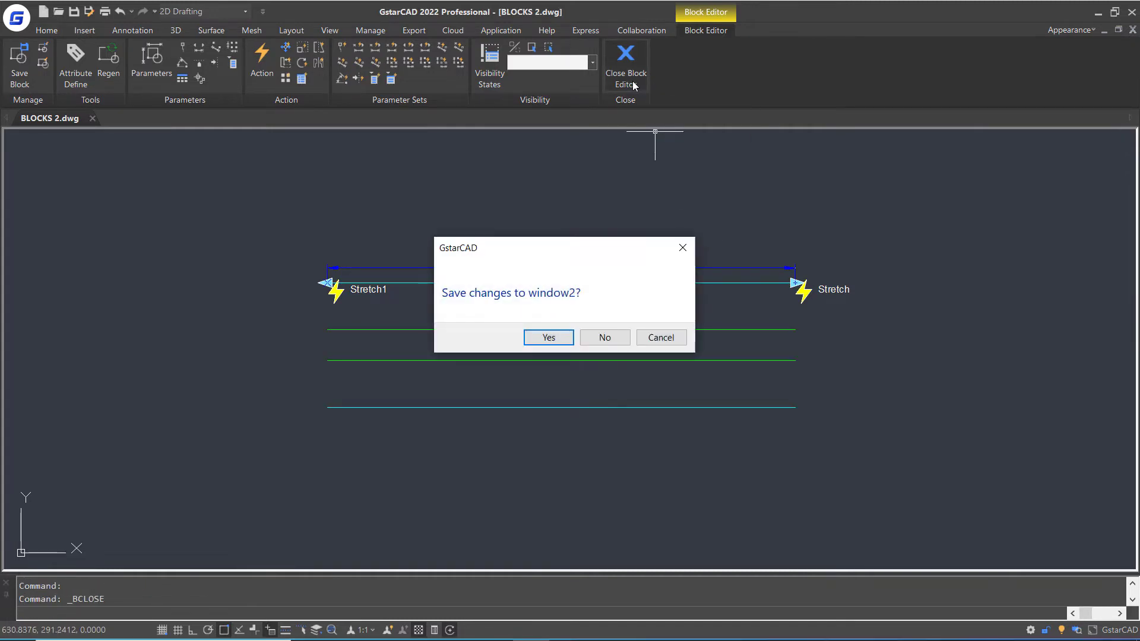
# - Save the window2 changes and insert a window2 block
pyautogui.click(548, 337)
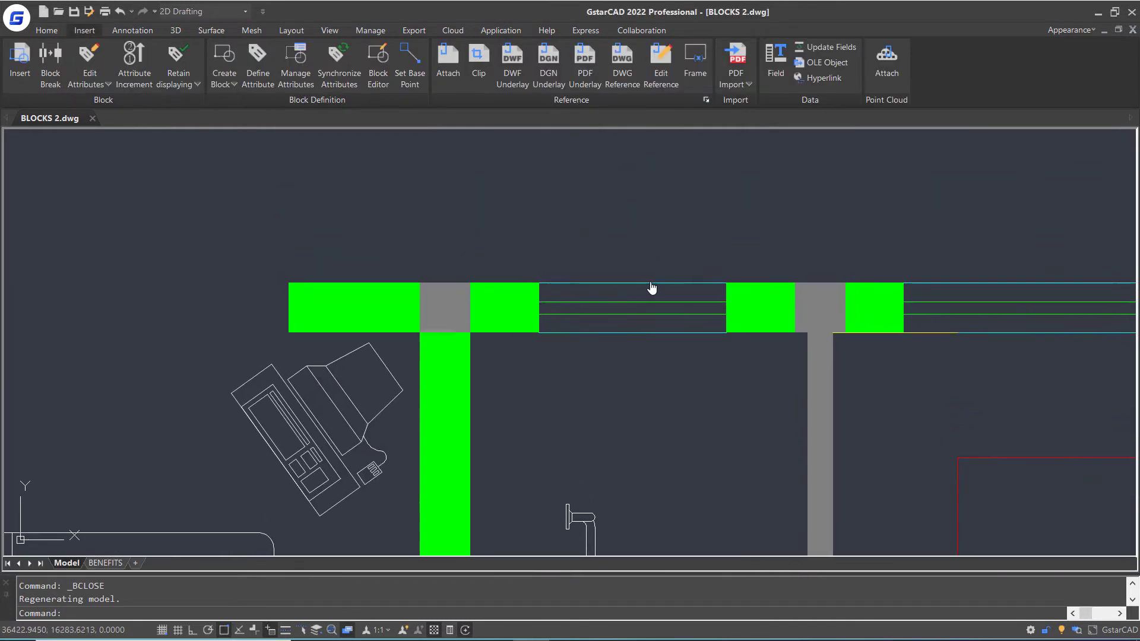
pyautogui.click(19, 59)
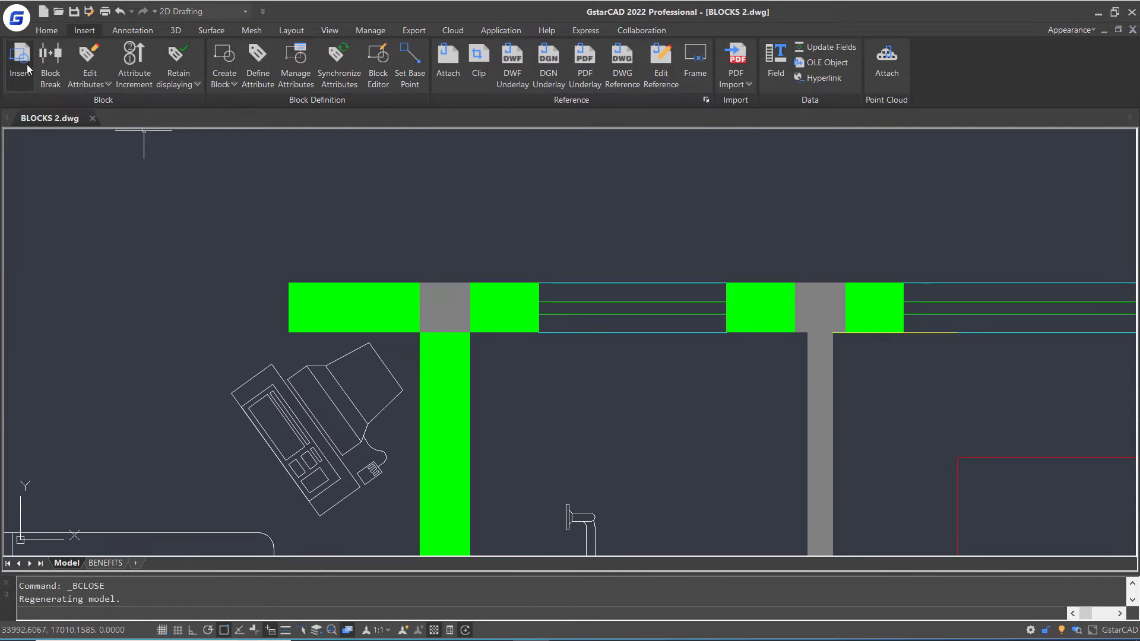
pyautogui.click(641, 404)
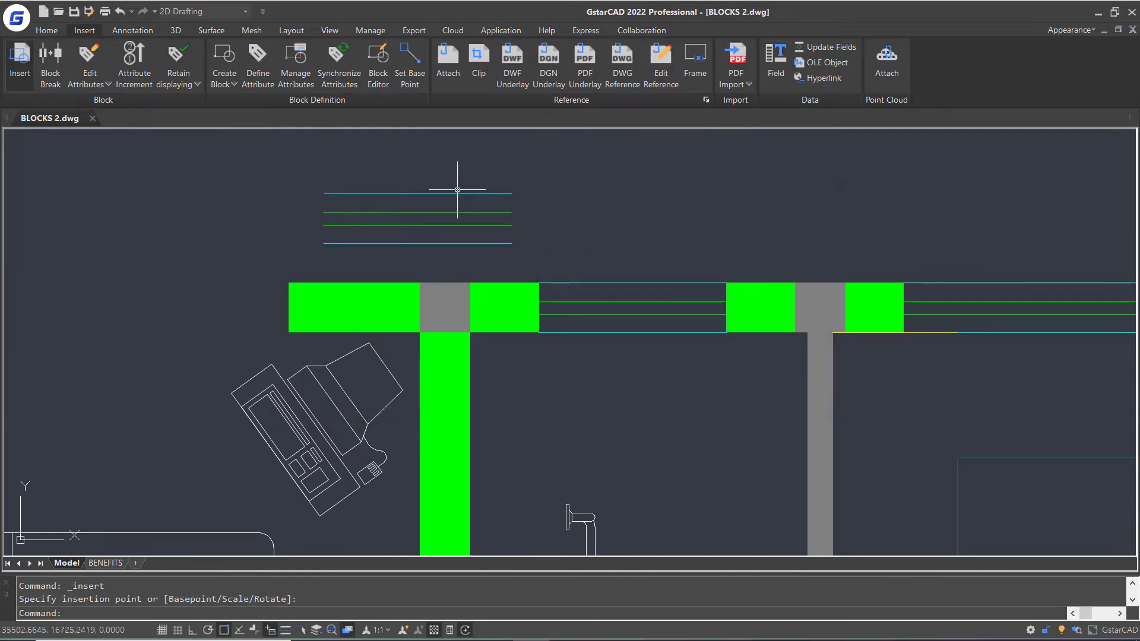
# - Place window2 above the wall and stretch its ends to fit the opening
pyautogui.click(512, 193)
pyautogui.click(884, 194)
pyautogui.click(323, 194)
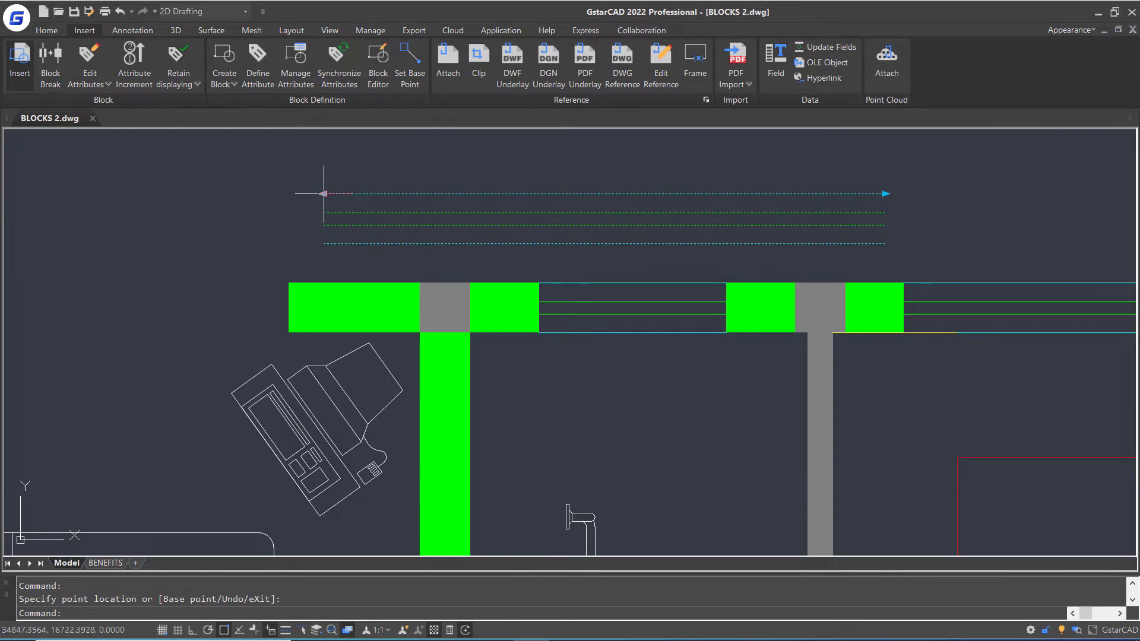
pyautogui.click(80, 193)
pyautogui.click(542, 193)
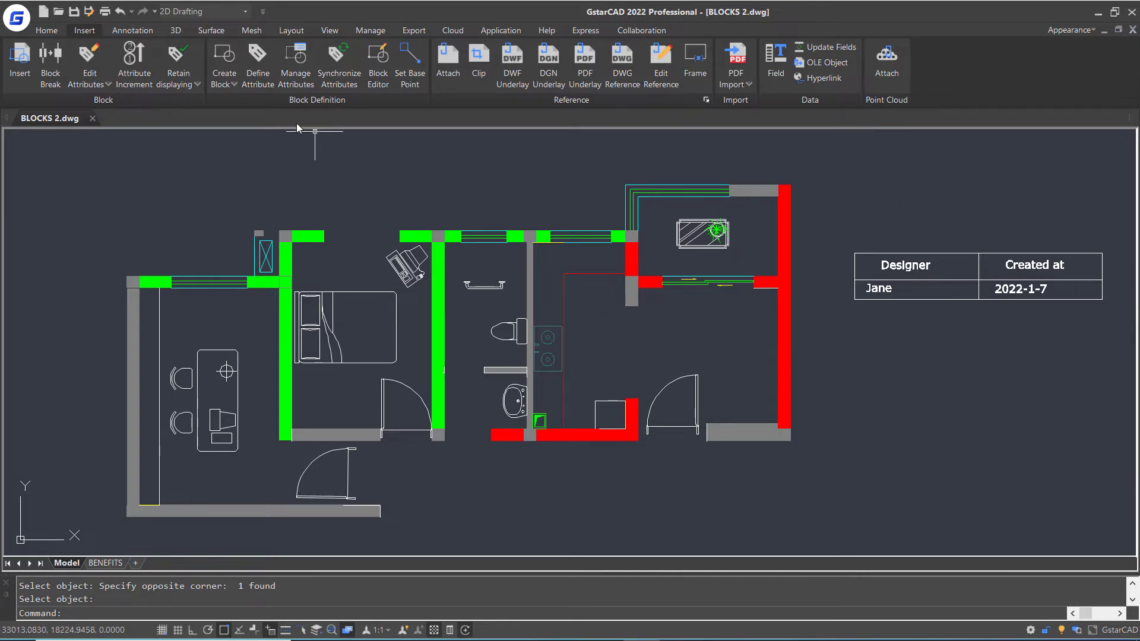
# - Create the HD1 block from the 8 grab-bar pipe objects and open it for editing
pyautogui.click(232, 54)
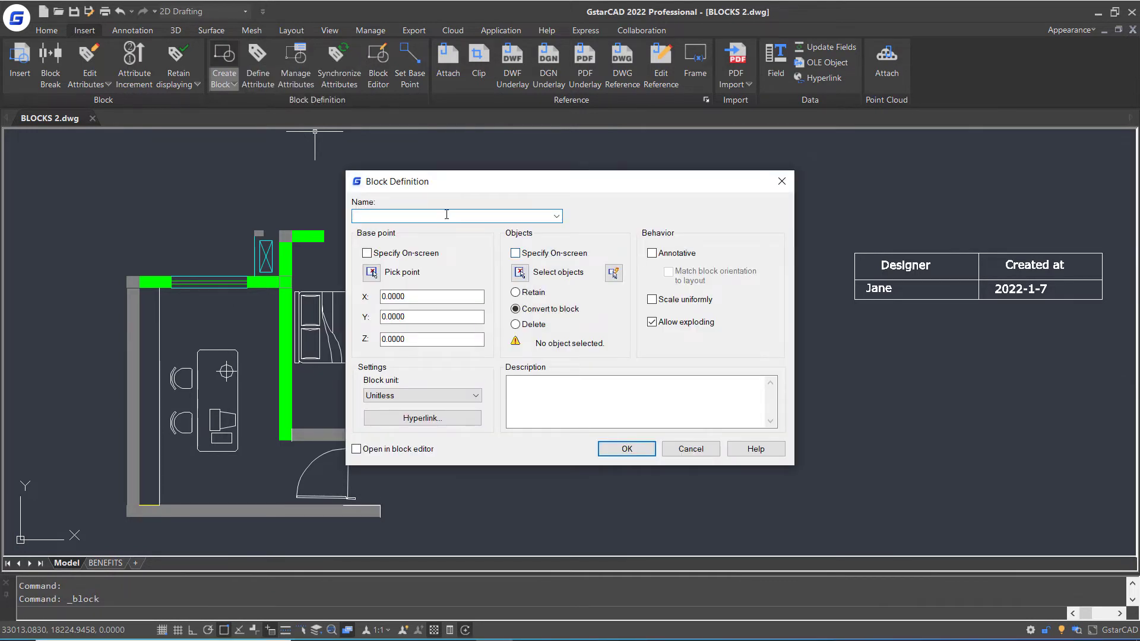
pyautogui.click(372, 272)
pyautogui.scroll(5, 490, 303)
pyautogui.click(490, 302)
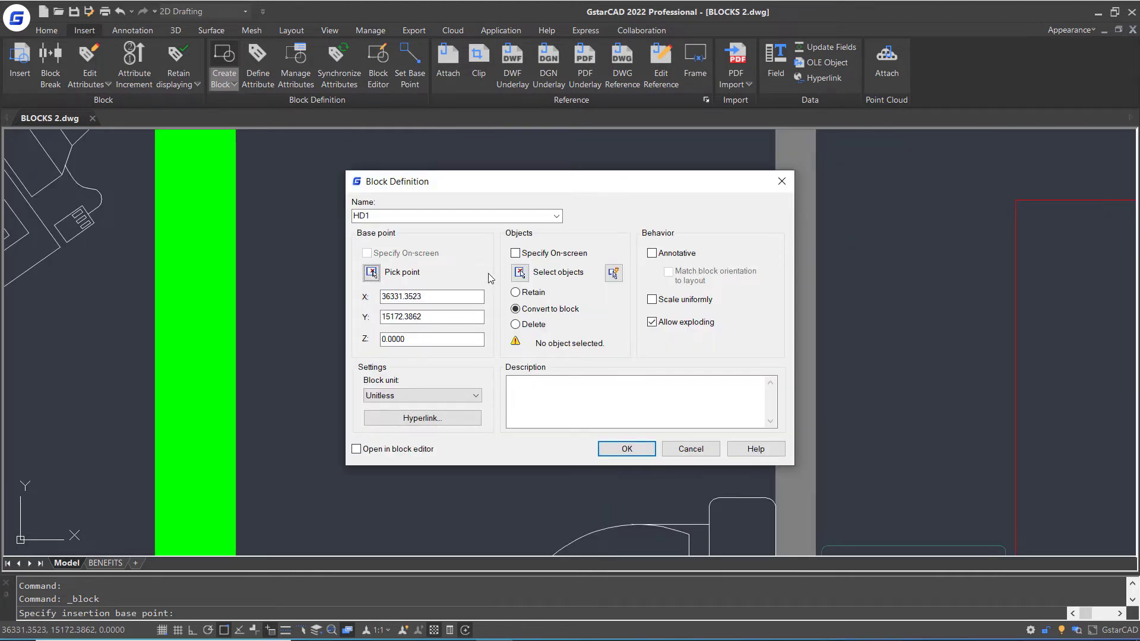
pyautogui.click(520, 272)
pyautogui.click(684, 203)
pyautogui.click(325, 353)
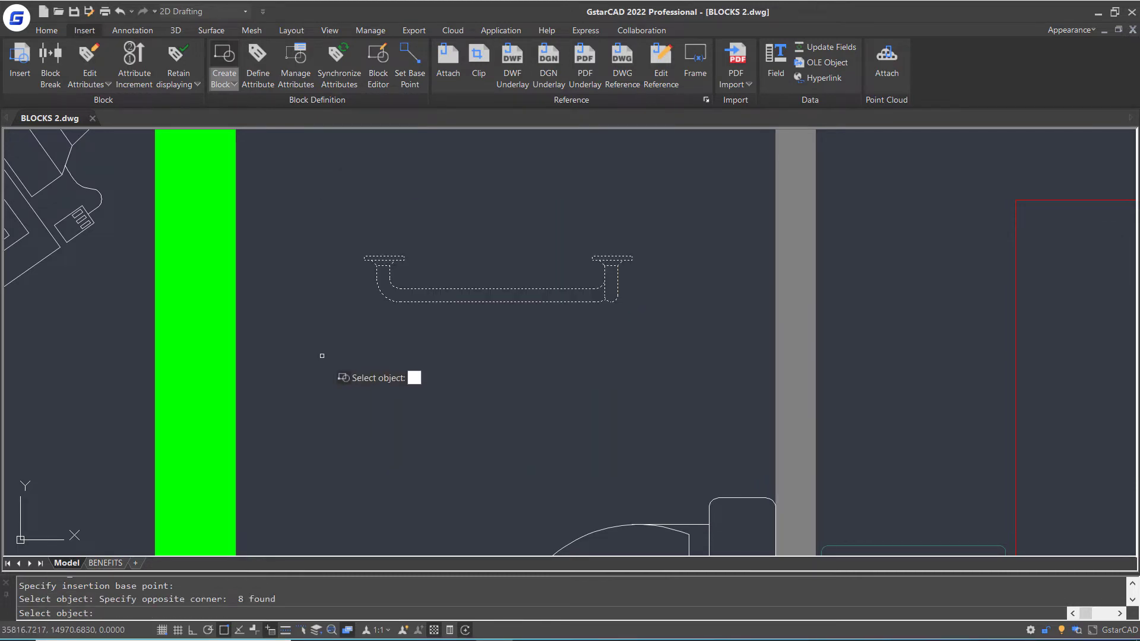
pyautogui.press('Return')
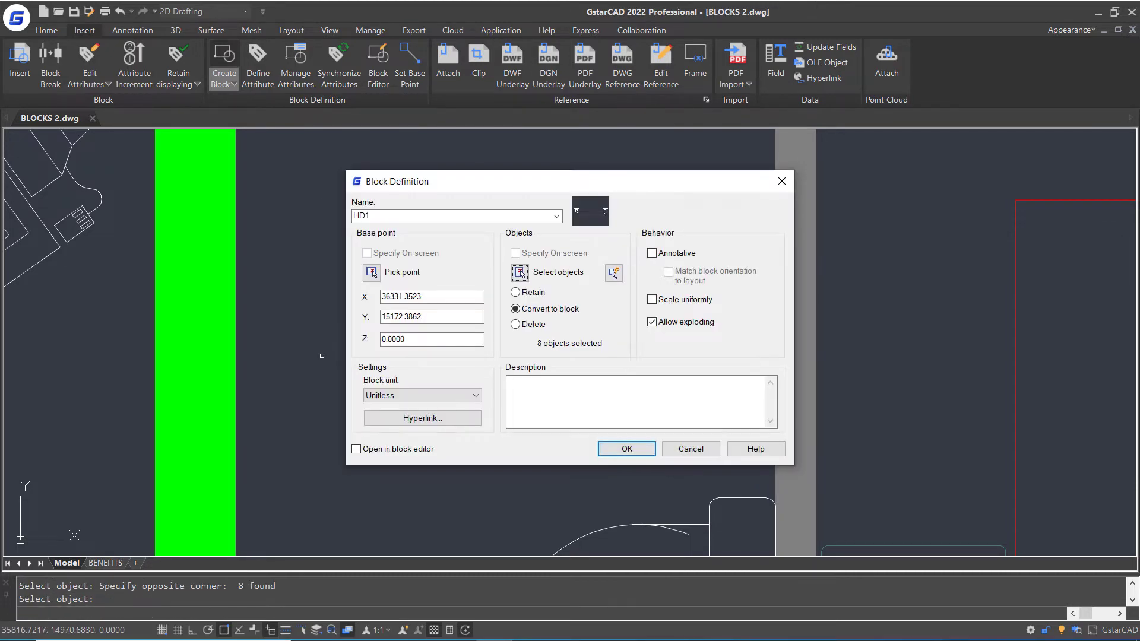
pyautogui.click(626, 449)
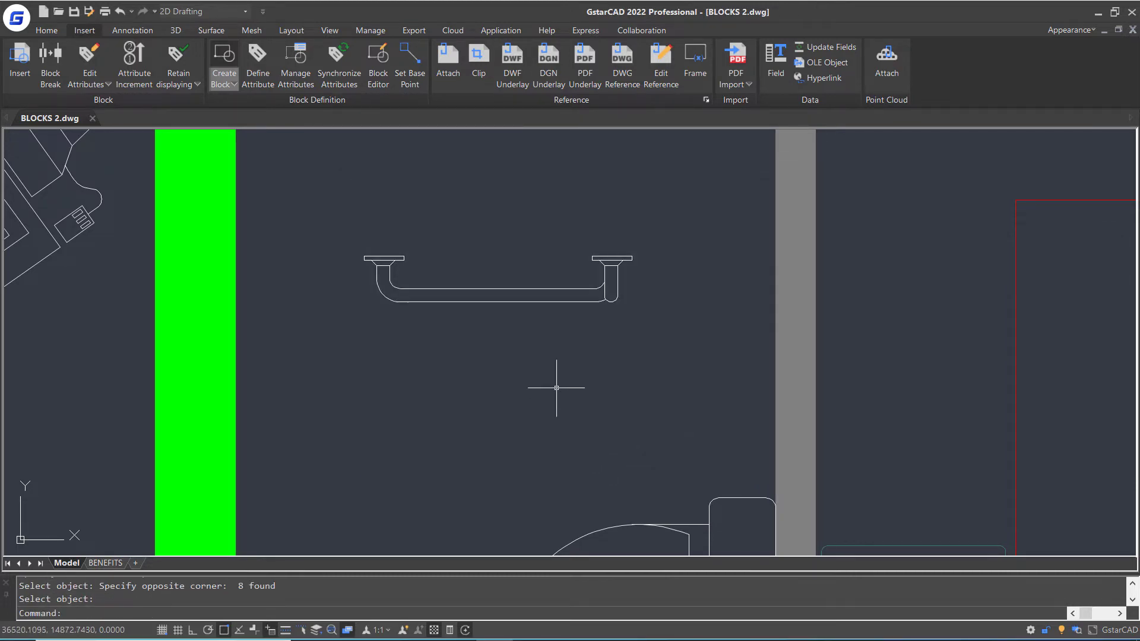
pyautogui.doubleClick(560, 287)
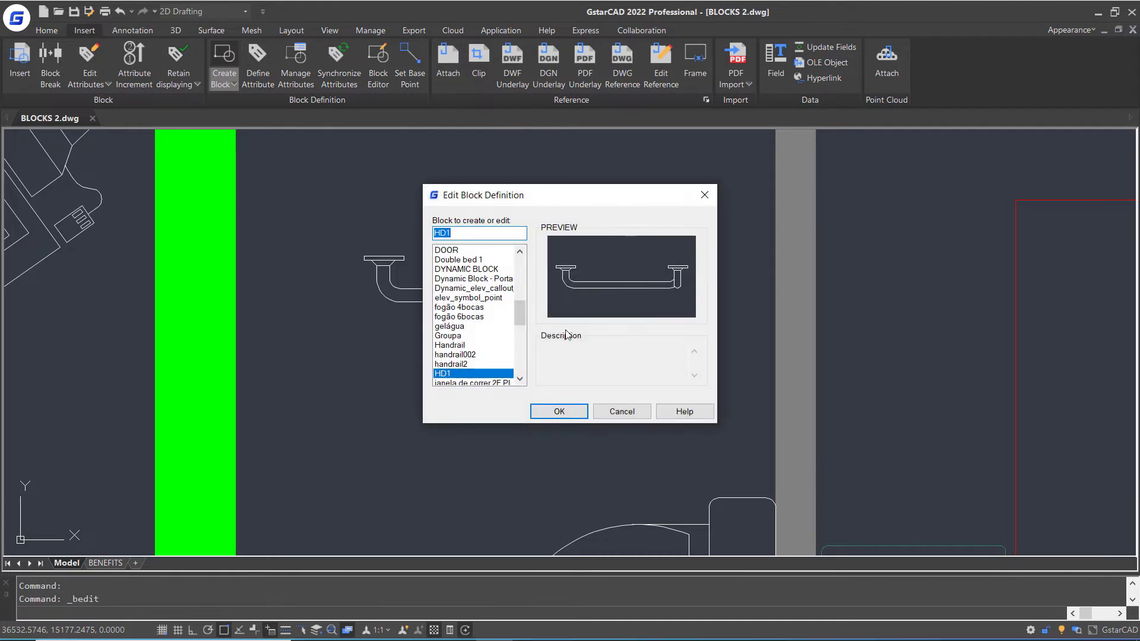
# - Add an alignment parameter at HD1's top-edge midpoint using Midpoint snap, then save HD1
pyautogui.click(560, 413)
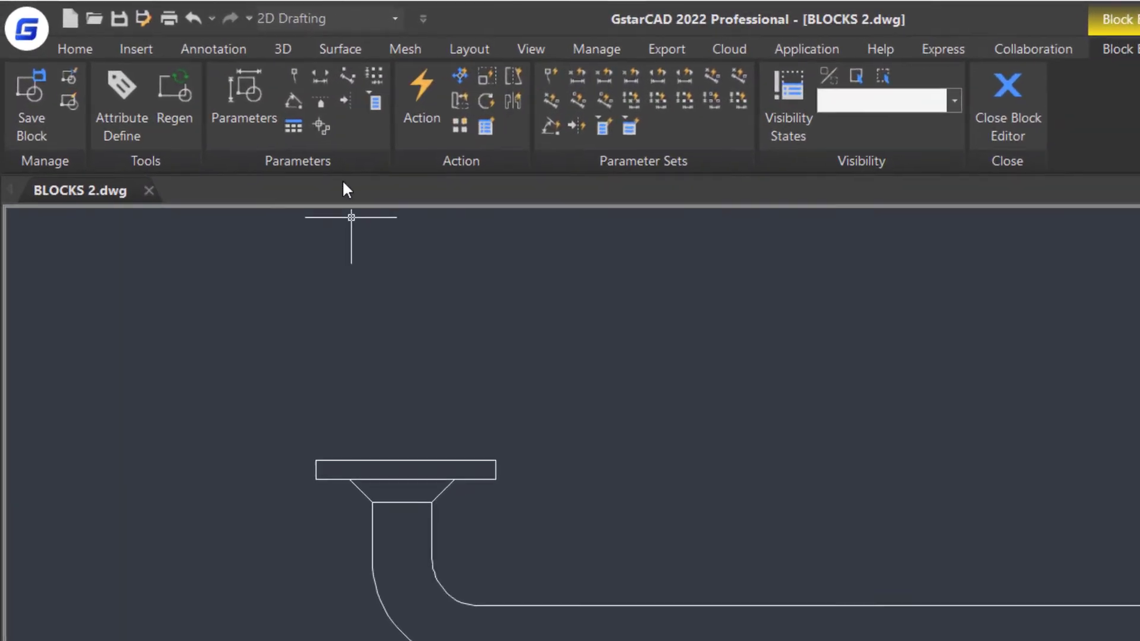
pyautogui.click(325, 106)
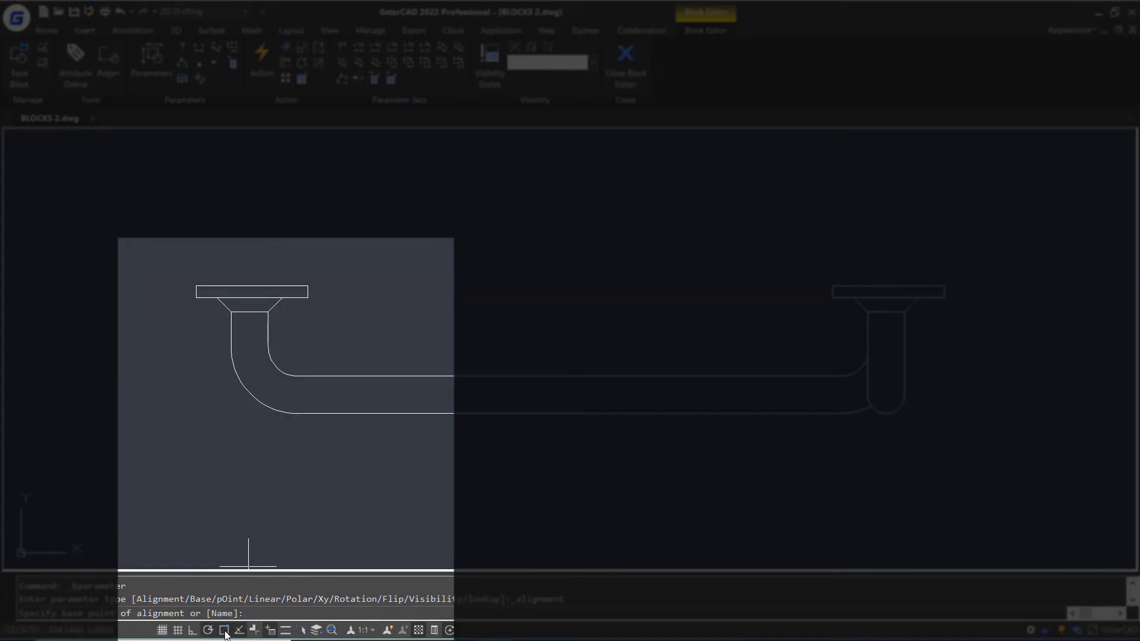
pyautogui.rightClick(226, 631)
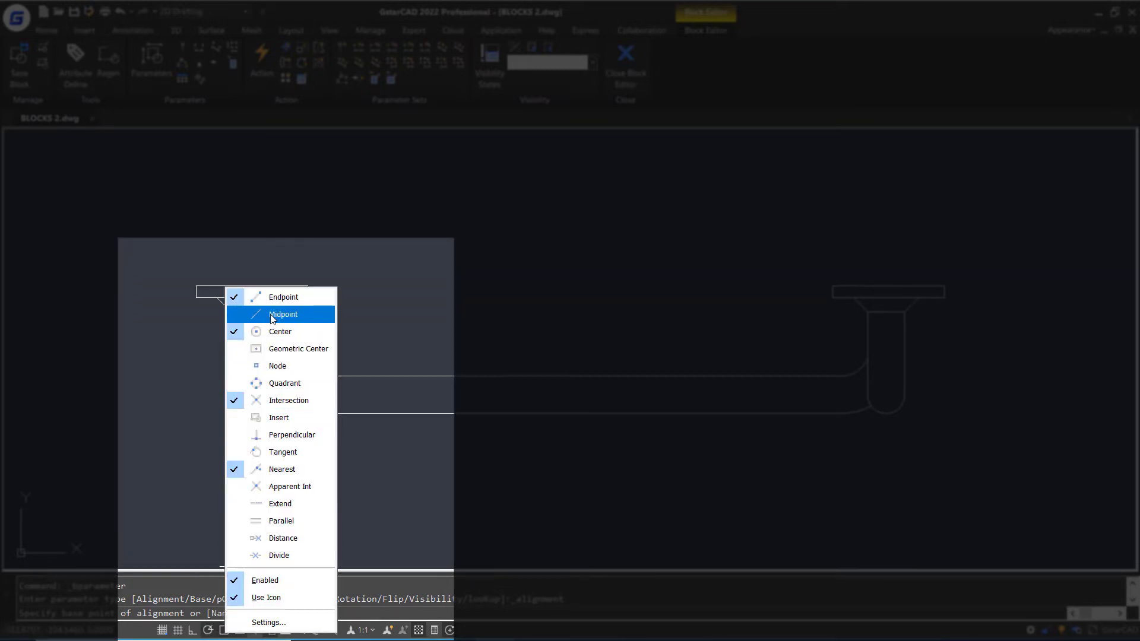
pyautogui.click(364, 307)
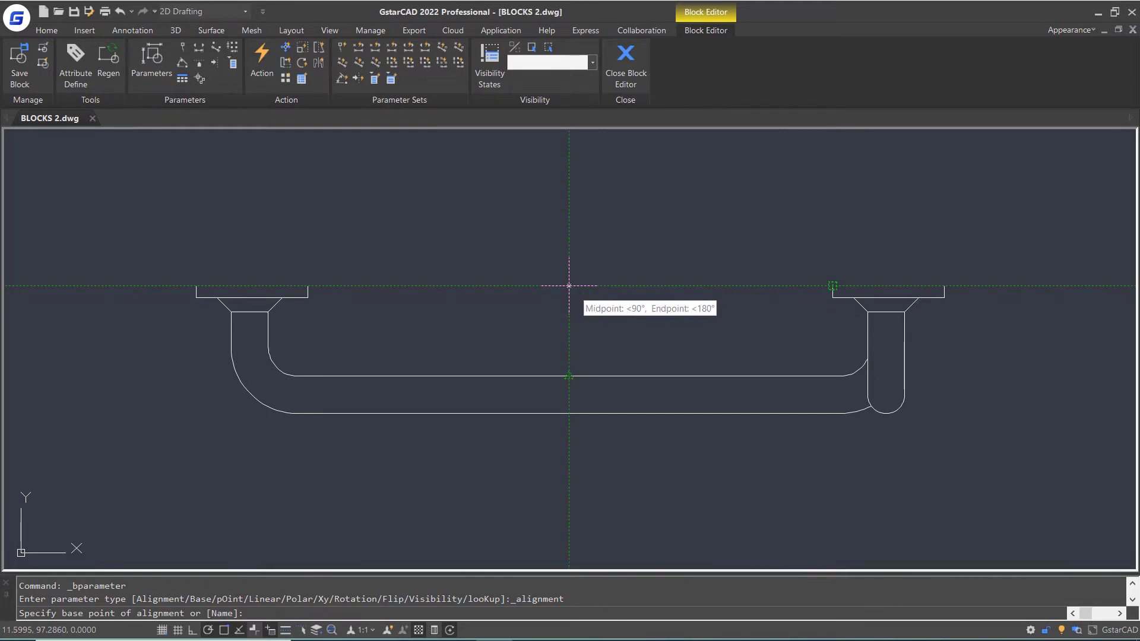
pyautogui.click(569, 286)
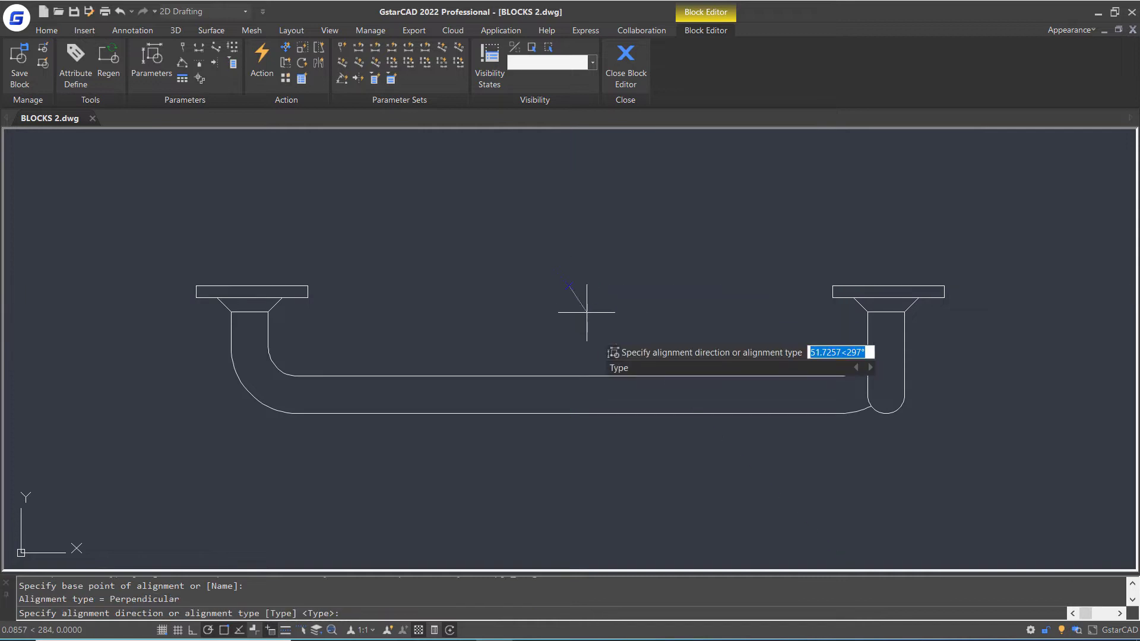
pyautogui.click(624, 284)
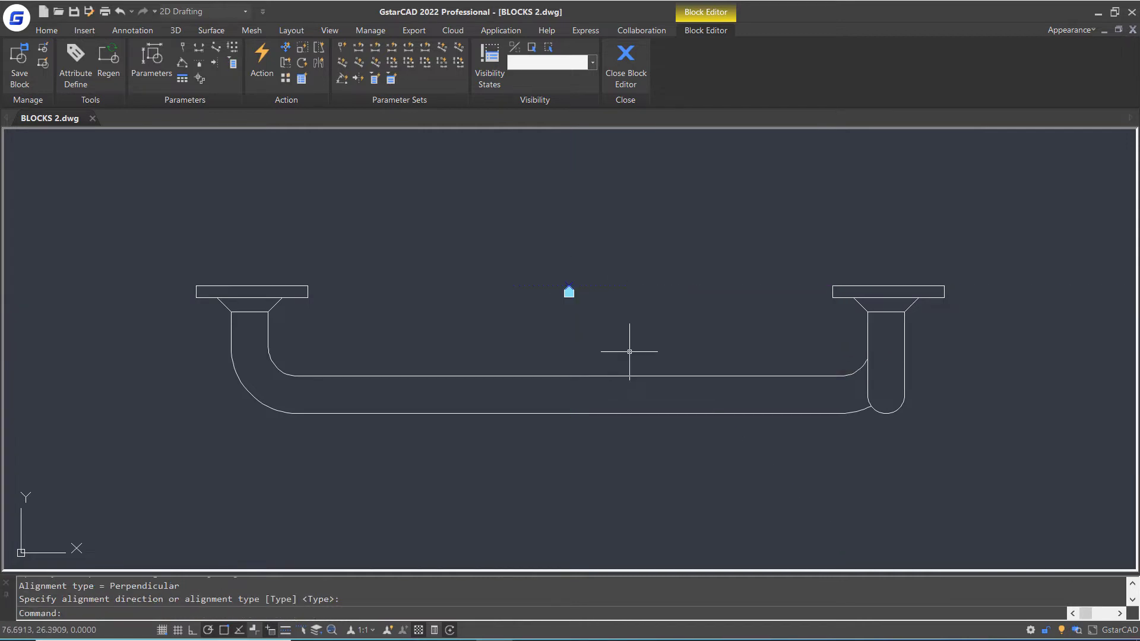
pyautogui.click(621, 63)
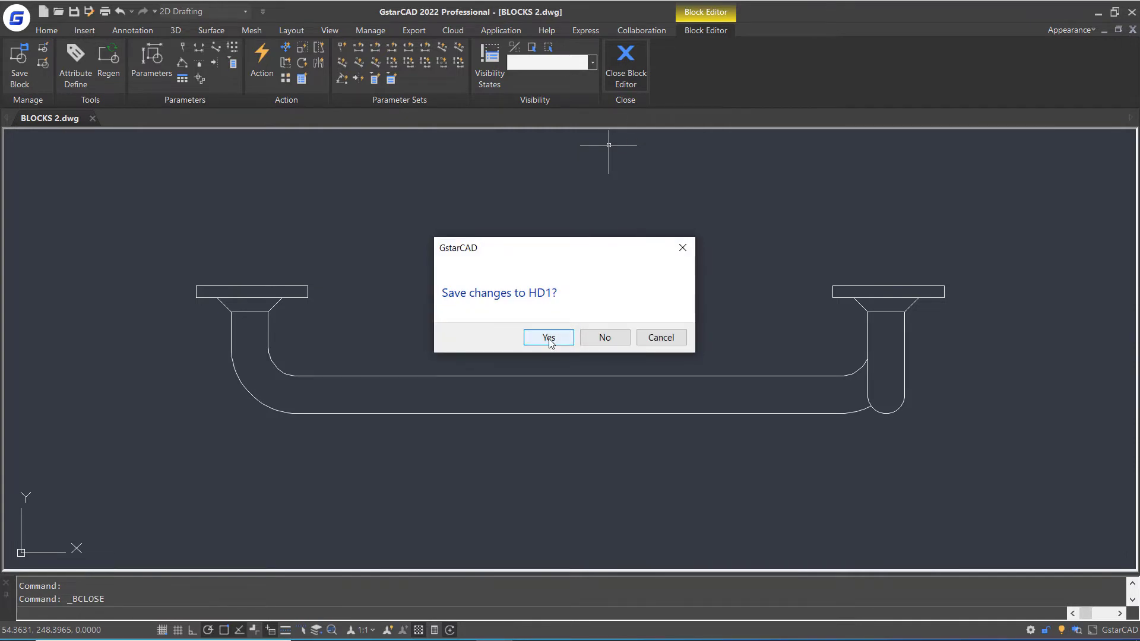
pyautogui.click(549, 338)
# - Align the HD1 grab bar to the bathroom counter edge beside the sink
pyautogui.click(568, 288)
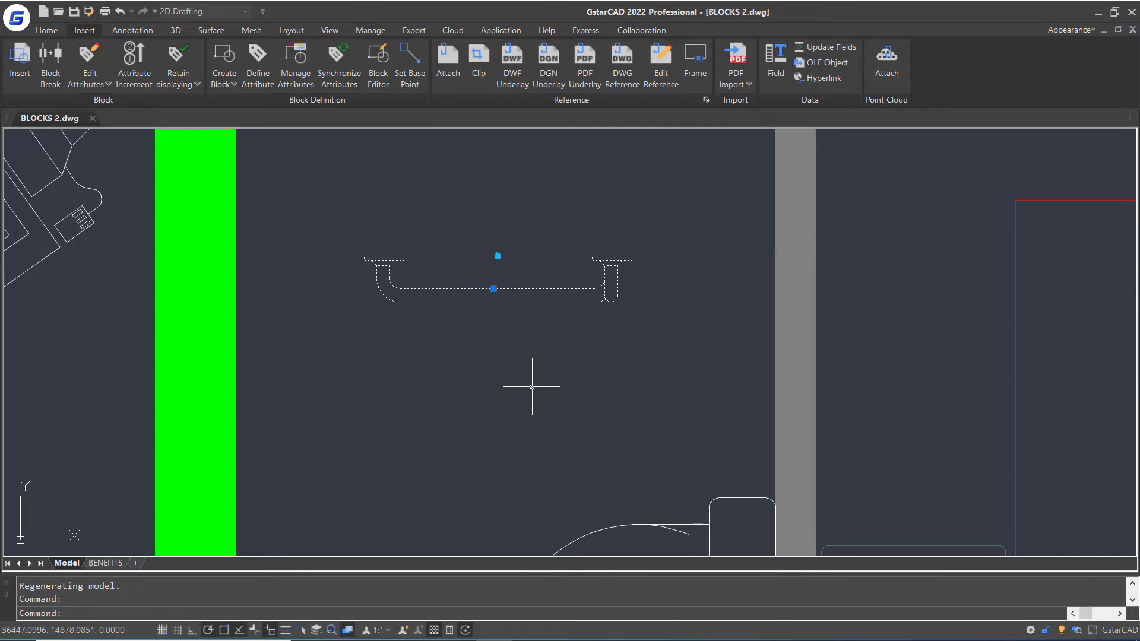
pyautogui.click(498, 255)
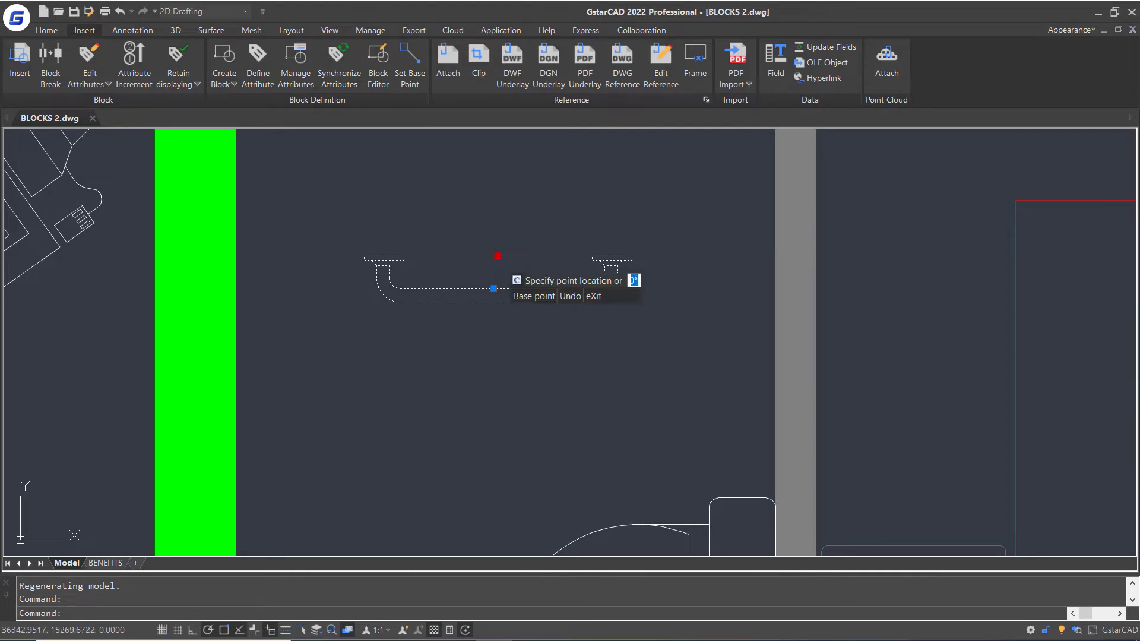
pyautogui.scroll(-4, 406, 332)
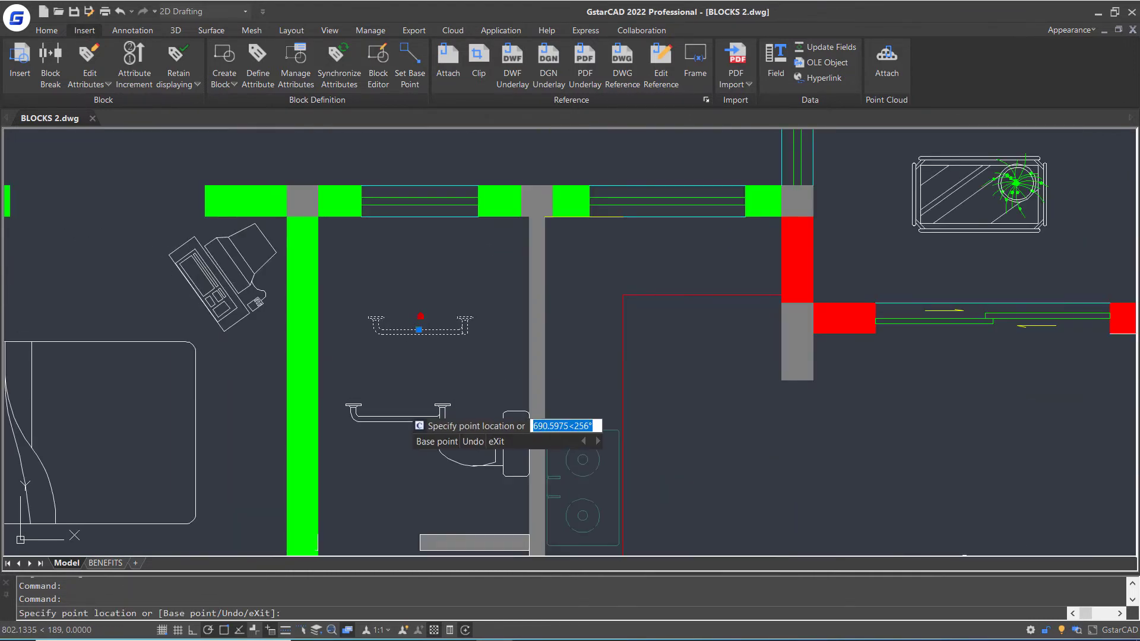
pyautogui.scroll(-2, 391, 301)
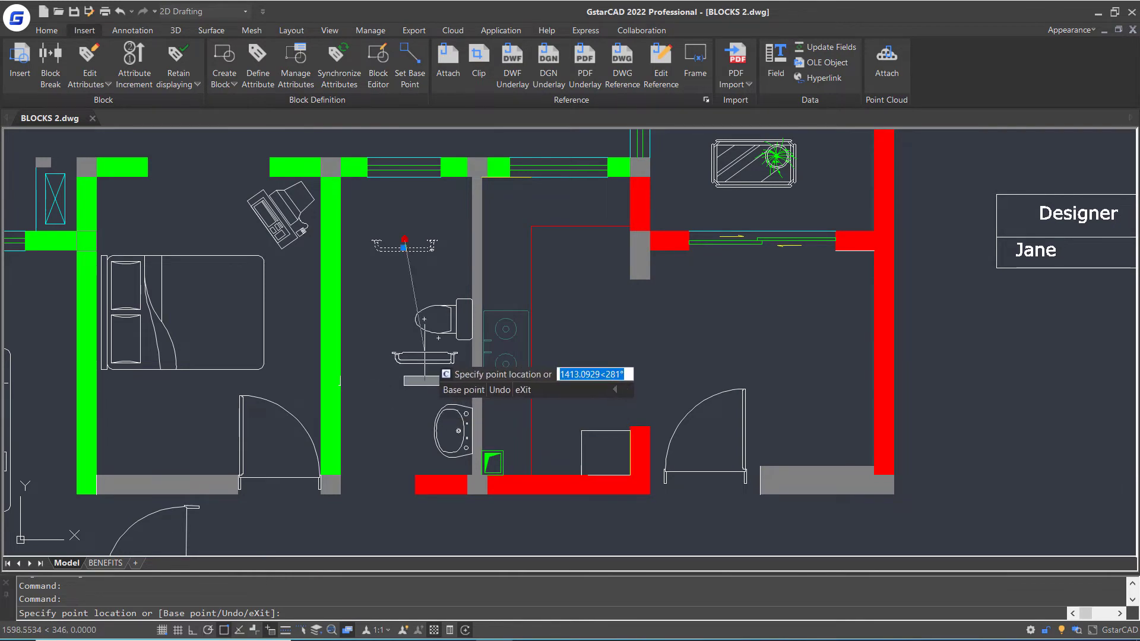
pyautogui.scroll(5, 428, 356)
pyautogui.click(469, 444)
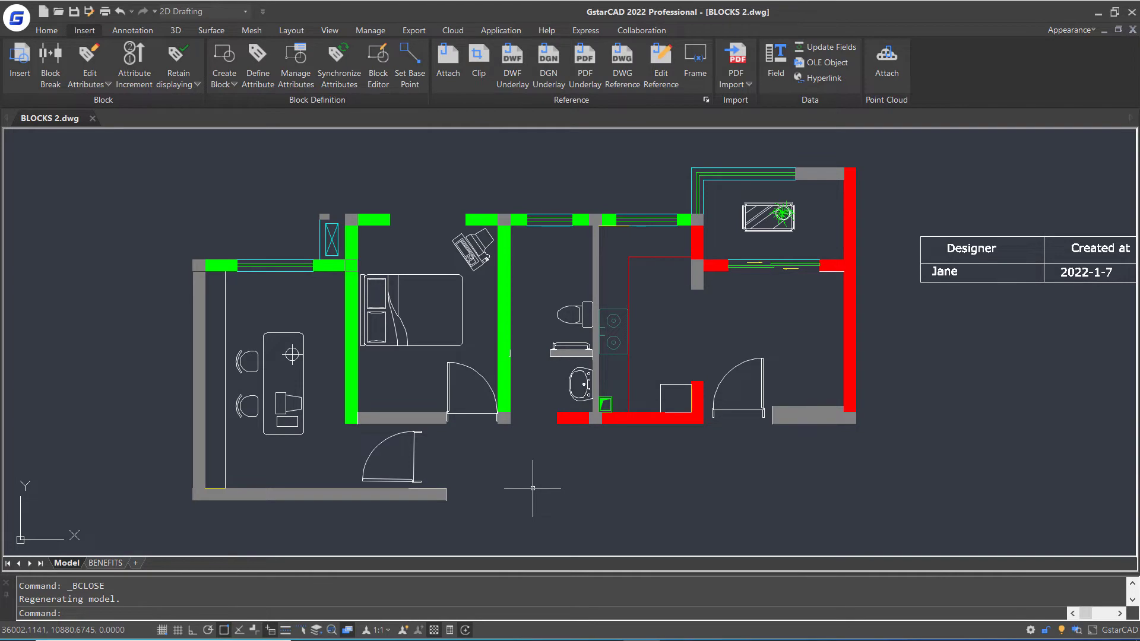
pyautogui.scroll(2, 286, 436)
pyautogui.click(316, 339)
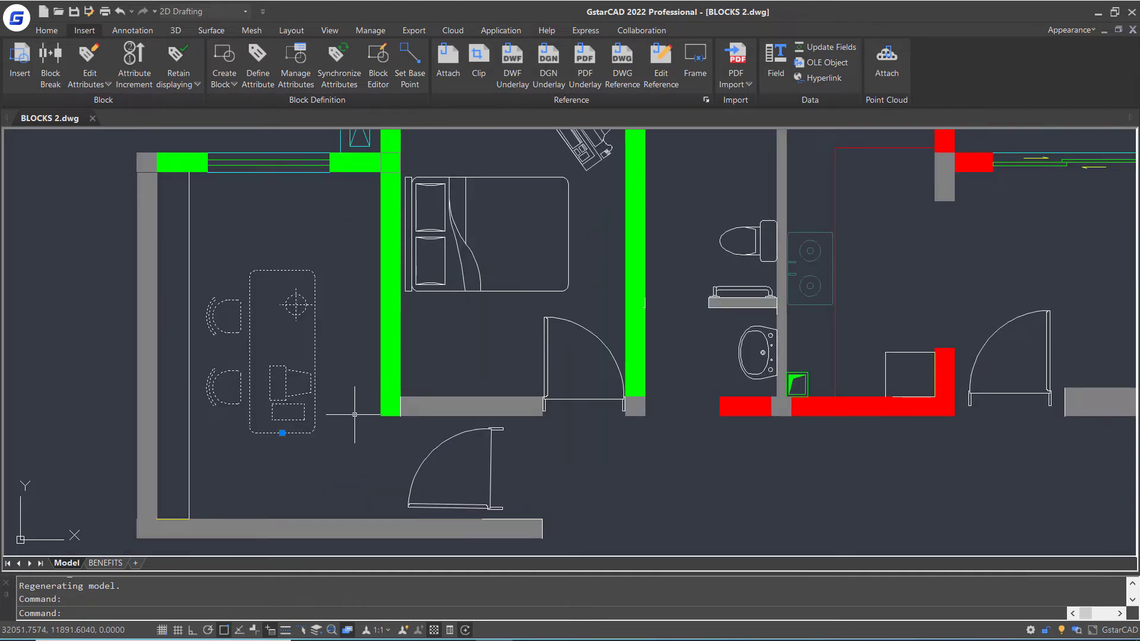
# - Open Desk ST in the Block Editor and add rotation parameter Angle1 with default angle 180
pyautogui.doubleClick(315, 343)
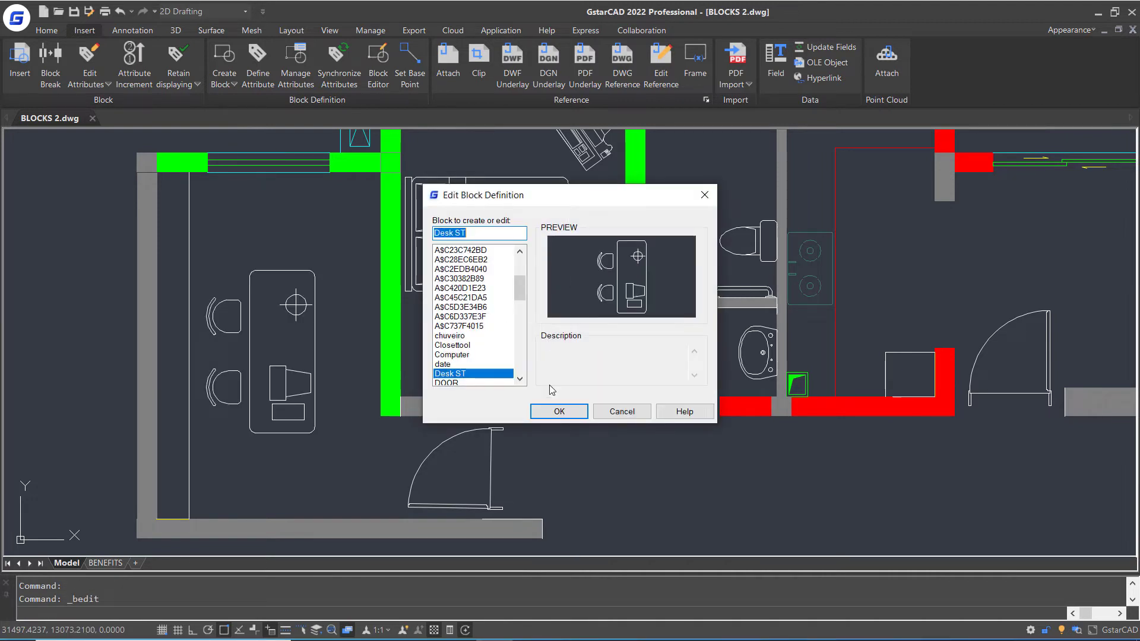
pyautogui.click(559, 411)
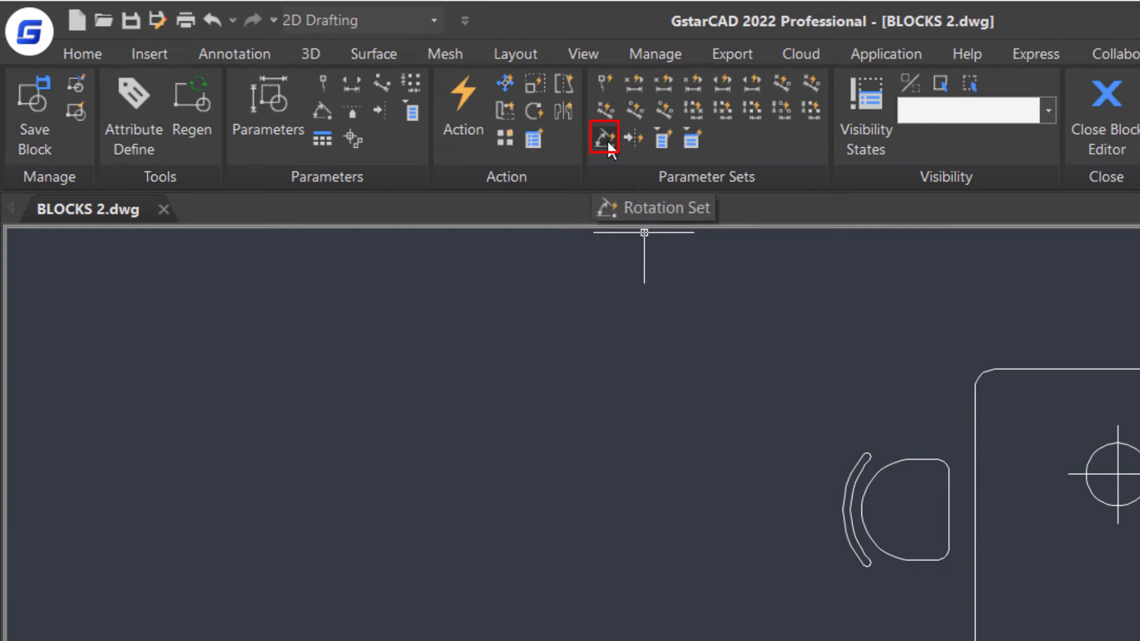
pyautogui.click(610, 146)
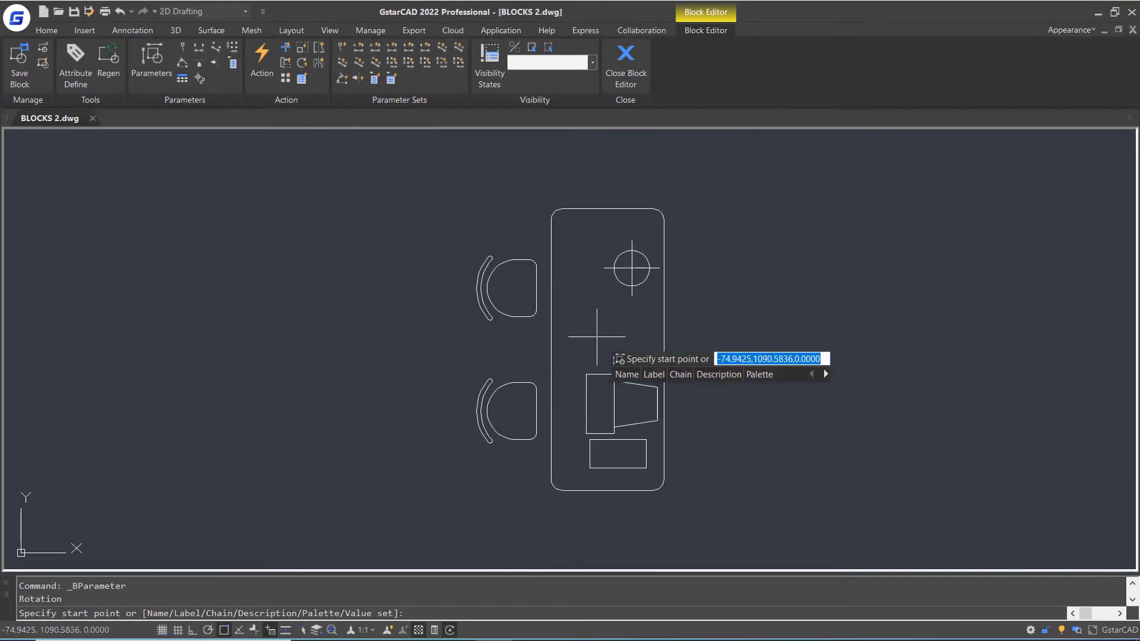
pyautogui.click(551, 350)
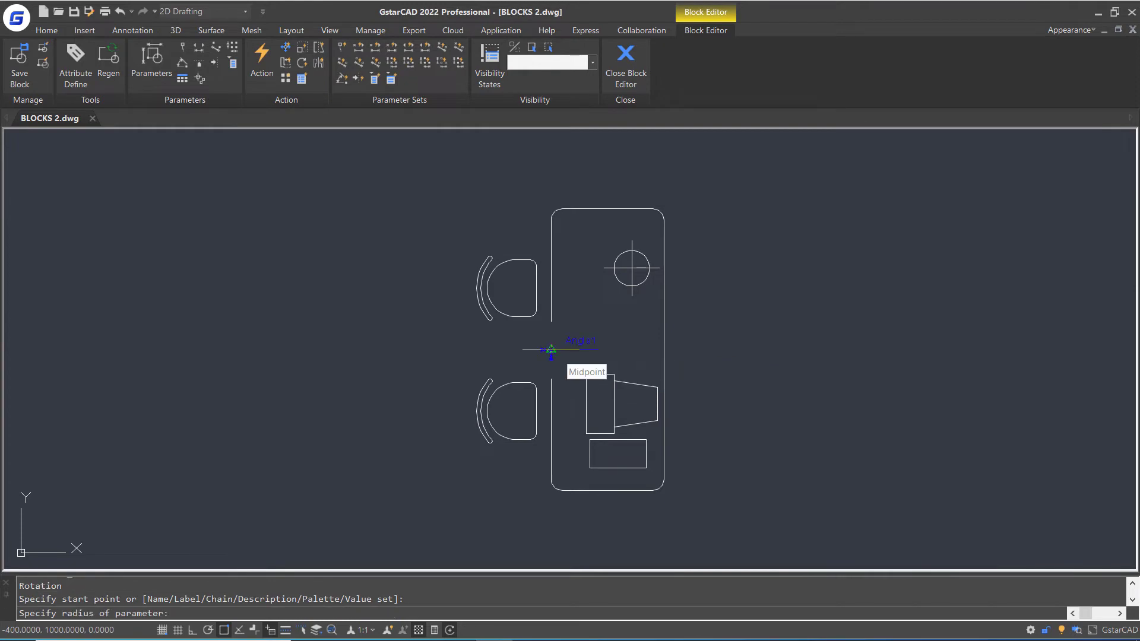
pyautogui.click(593, 350)
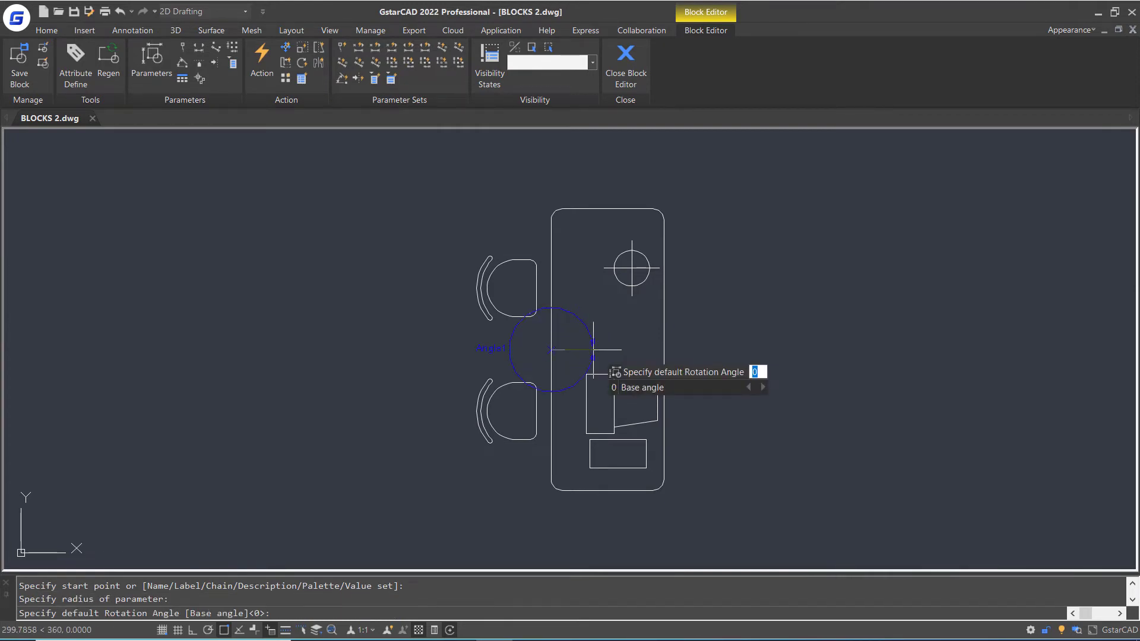
pyautogui.write('18')
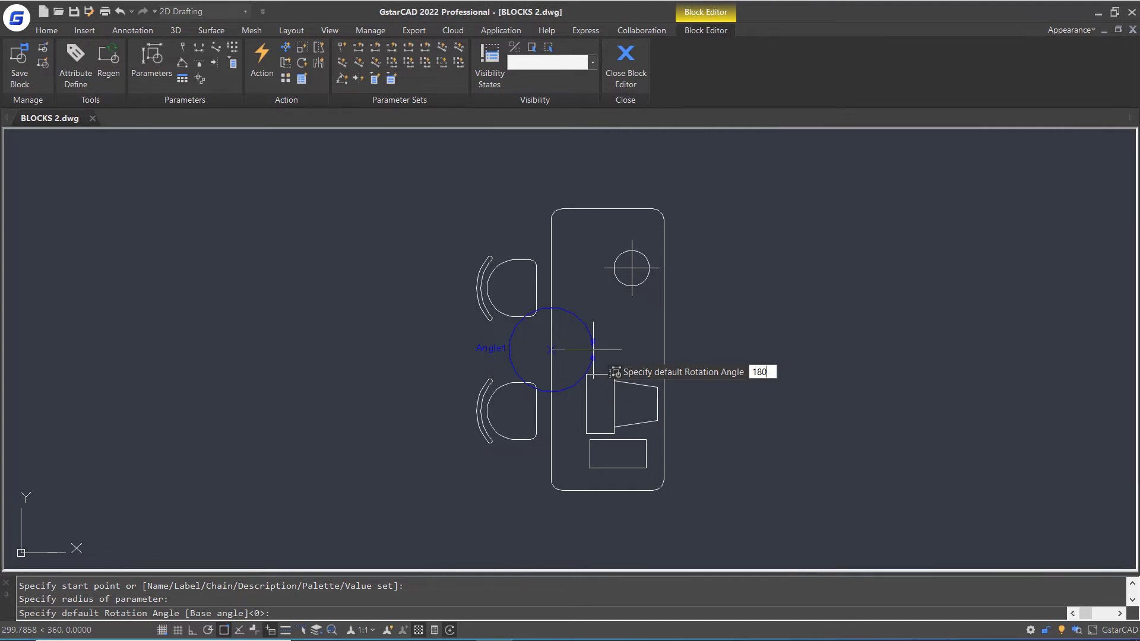
pyautogui.press('Return')
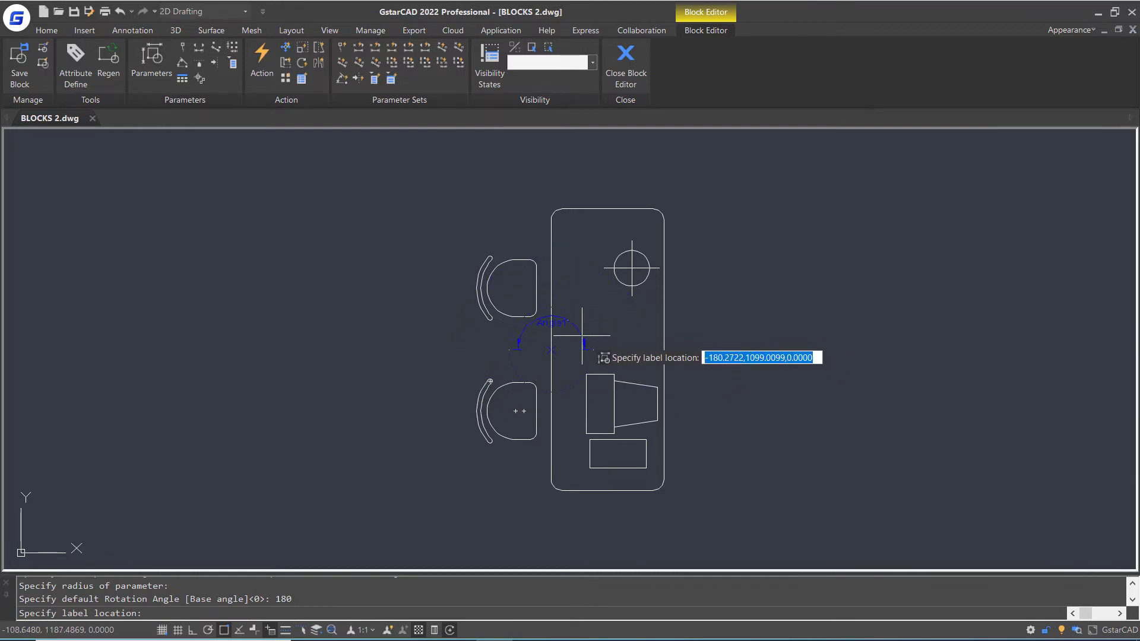
pyautogui.click(572, 340)
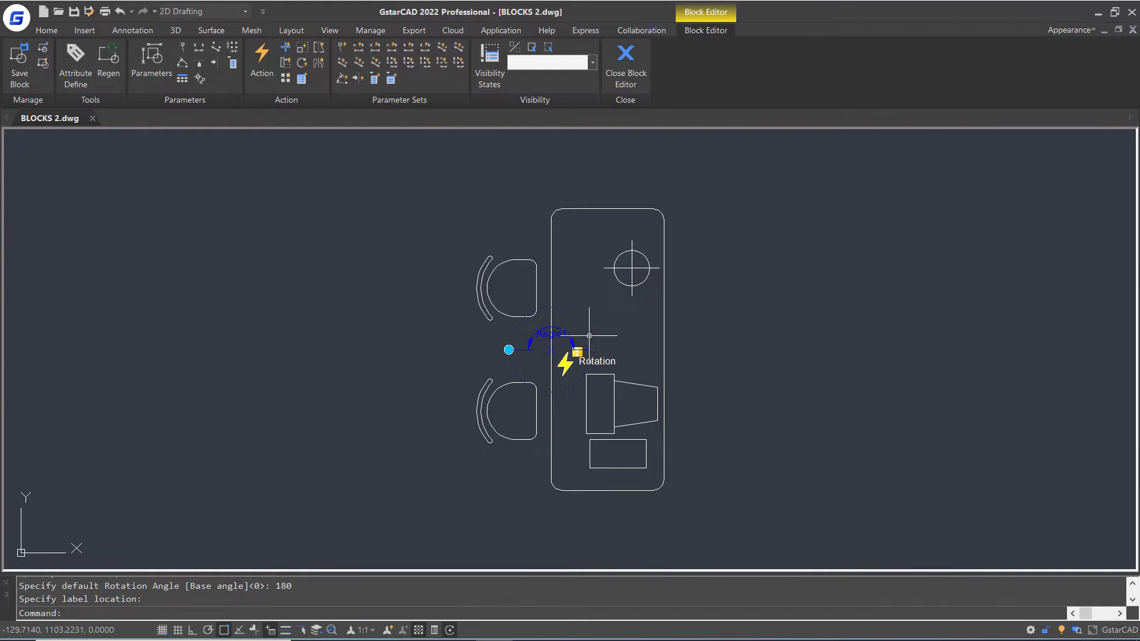
# - Set the Rotation action's selection set to the desk and chair geometry
pyautogui.doubleClick(577, 352)
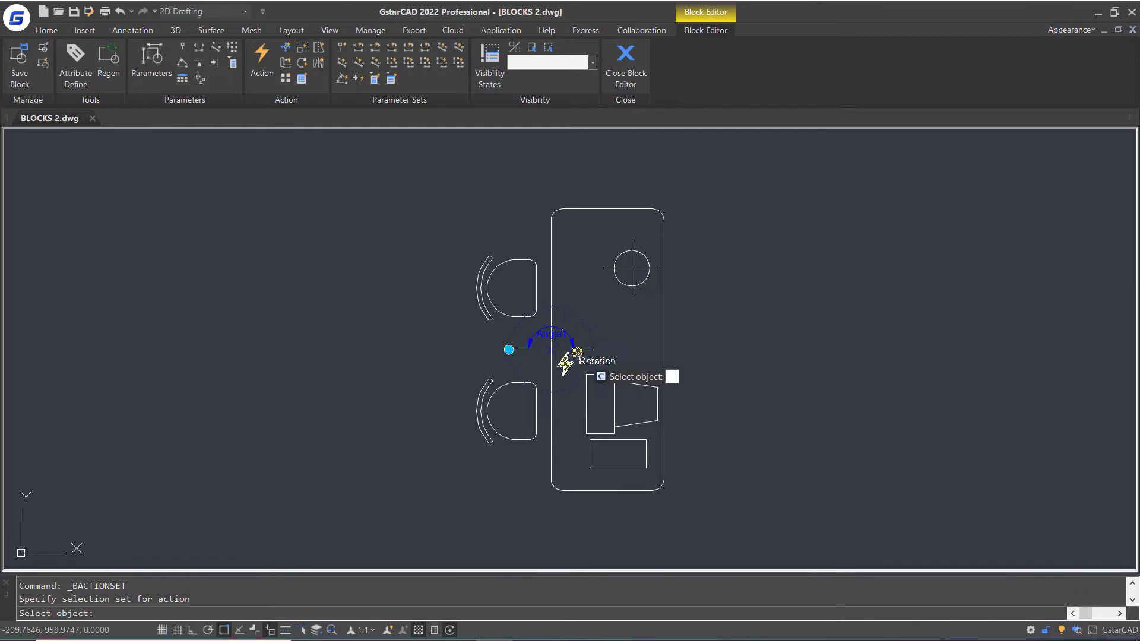
pyautogui.click(770, 160)
pyautogui.click(368, 324)
pyautogui.click(522, 317)
pyautogui.click(776, 375)
pyautogui.click(586, 466)
pyautogui.press('Return')
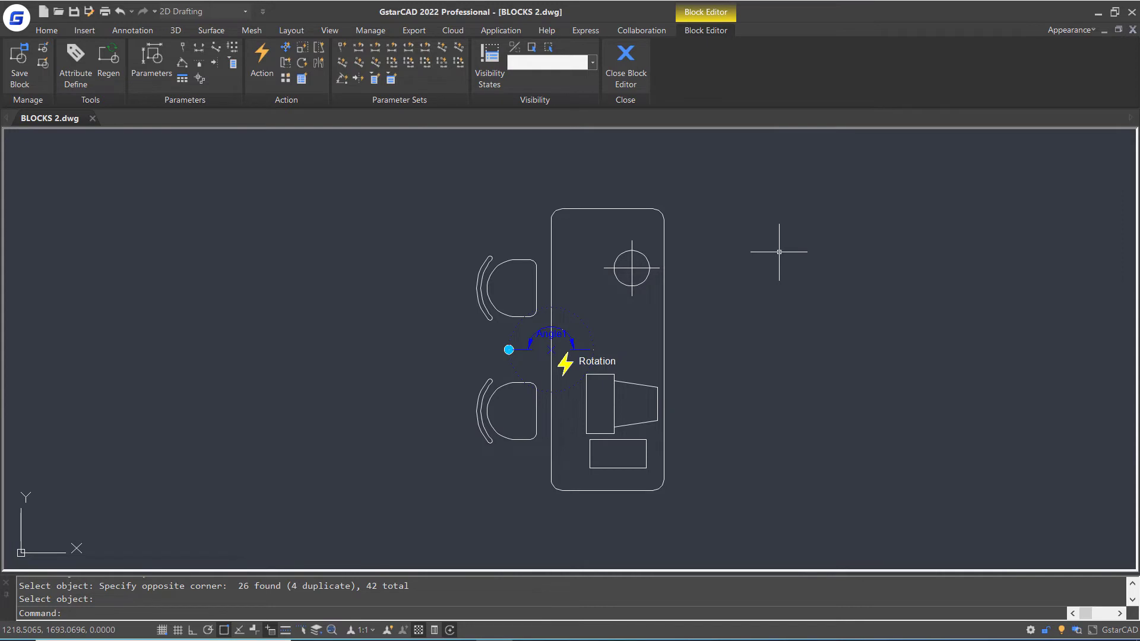
pyautogui.moveTo(779, 252)
pyautogui.mouseDown(button='middle')
pyautogui.moveTo(758, 306)
pyautogui.moveTo(738, 310)
pyautogui.mouseUp(button='middle')
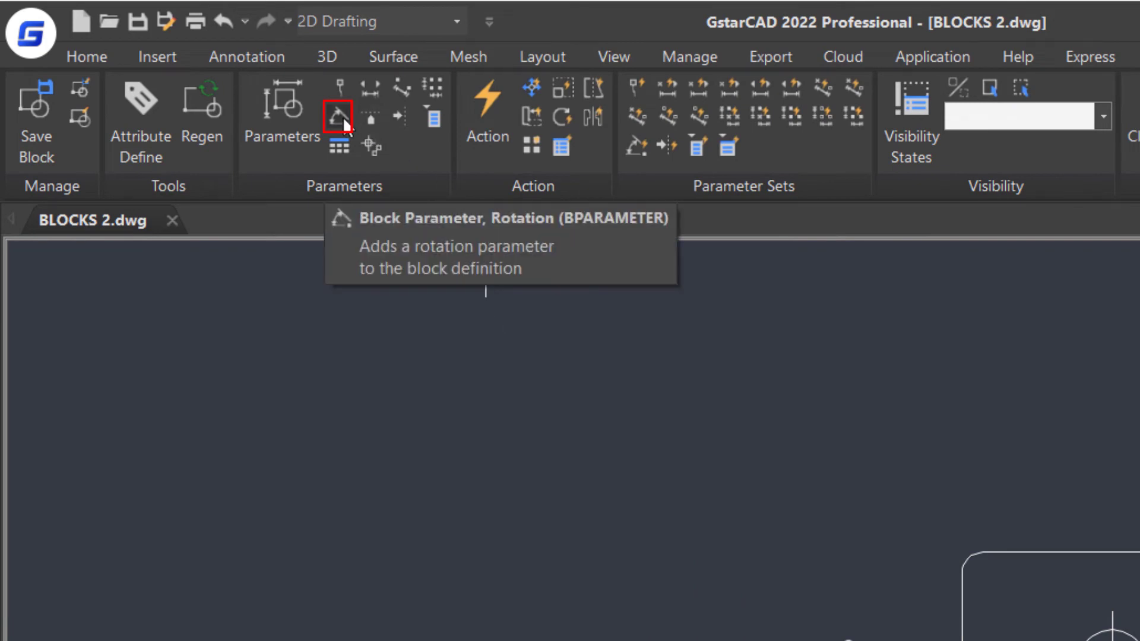
# - Add rotation parameter Angle2 at the desk top with default angle 0 and one grip
pyautogui.click(287, 98)
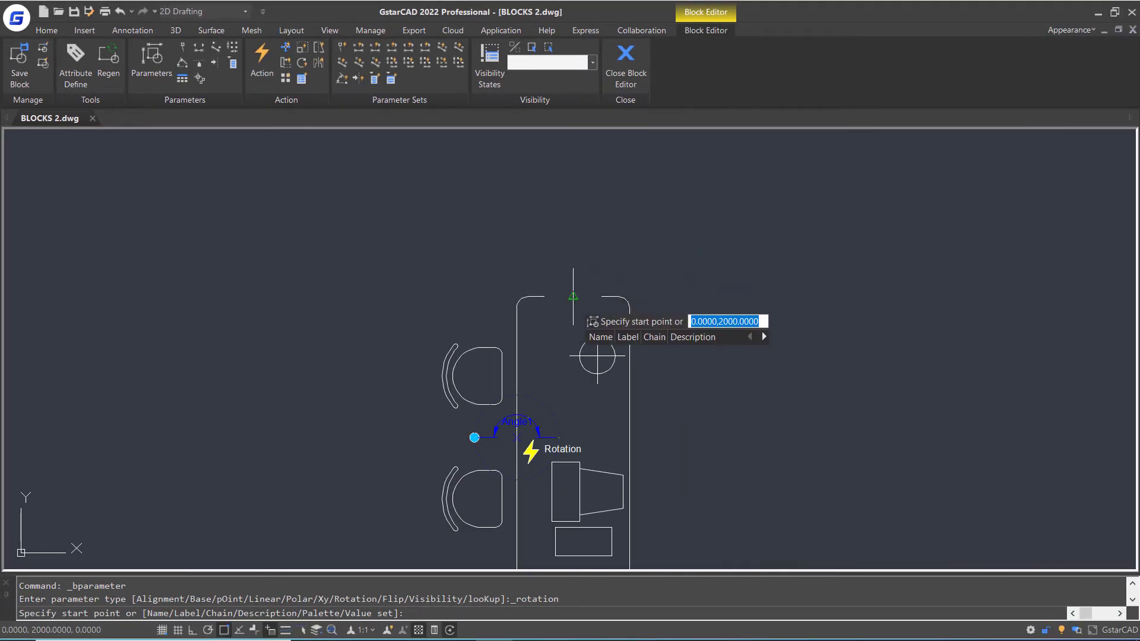
pyautogui.click(573, 297)
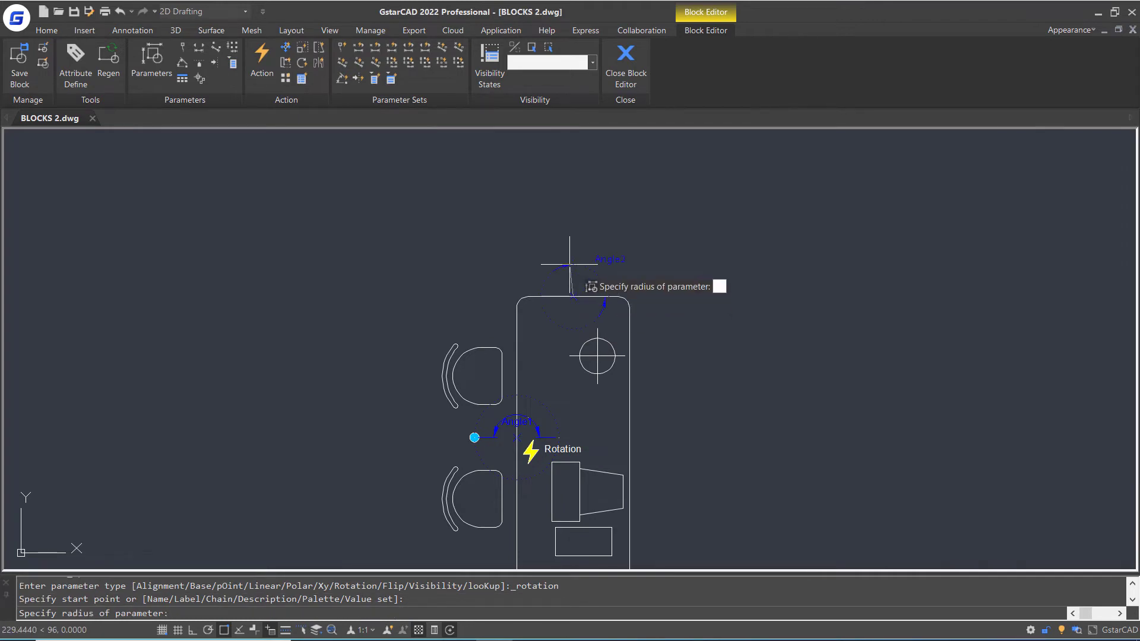
pyautogui.click(570, 264)
pyautogui.write('0')
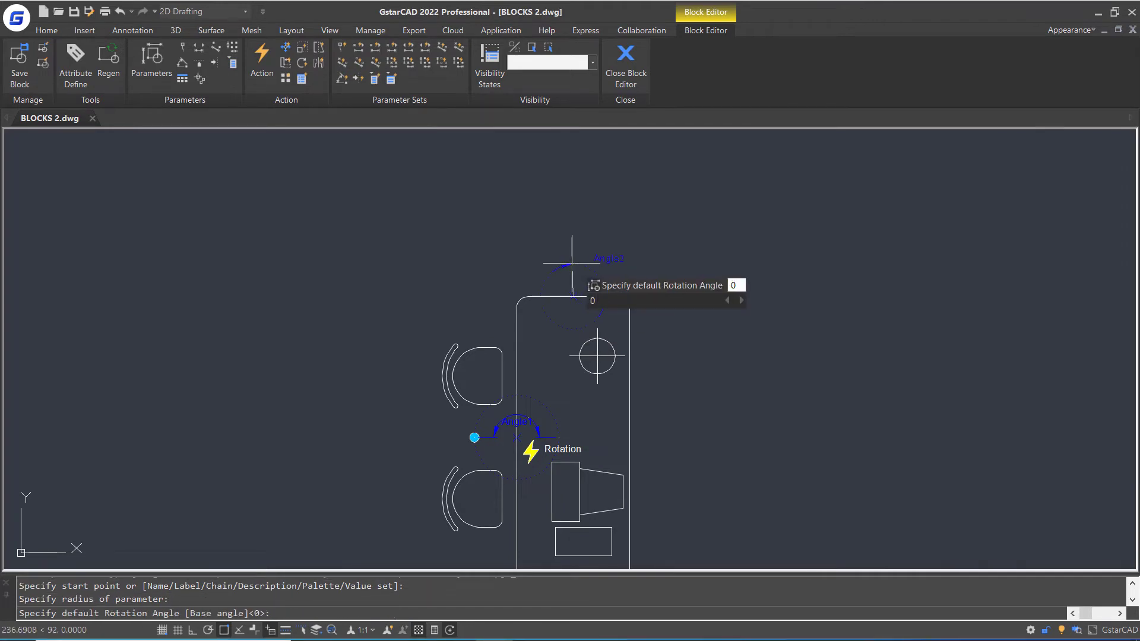
pyautogui.press('Return')
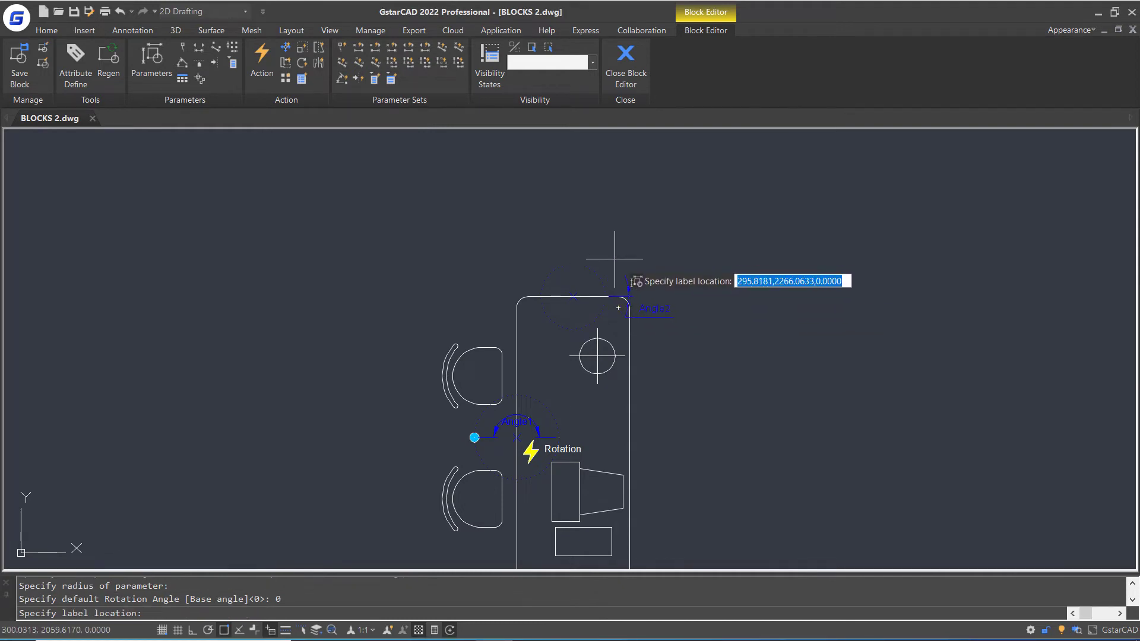
pyautogui.click(641, 268)
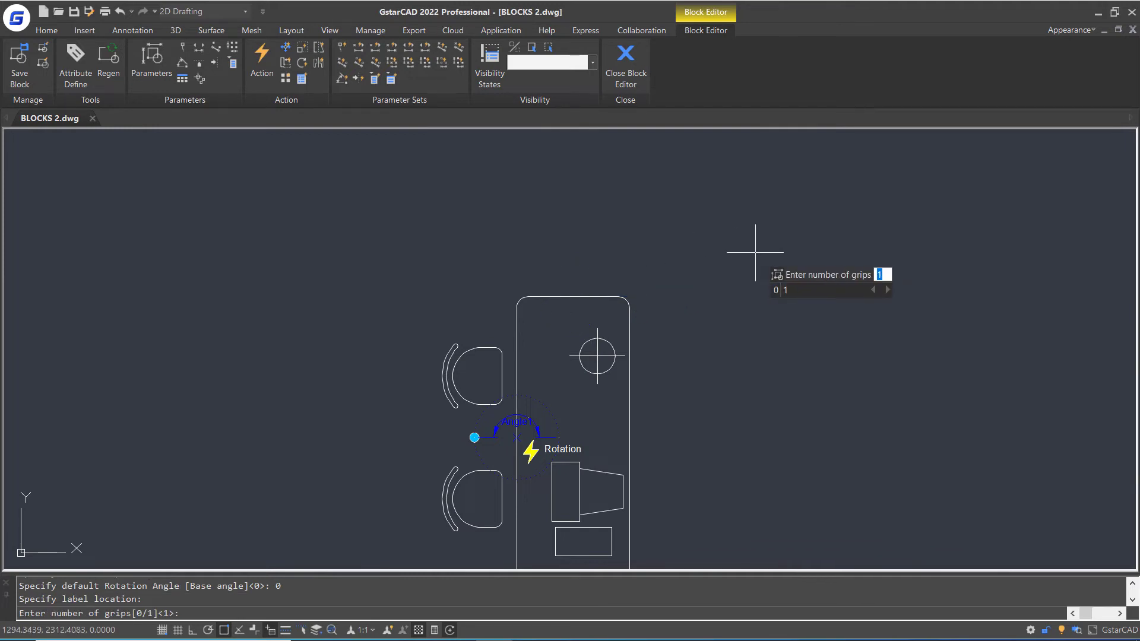
pyautogui.press('Return')
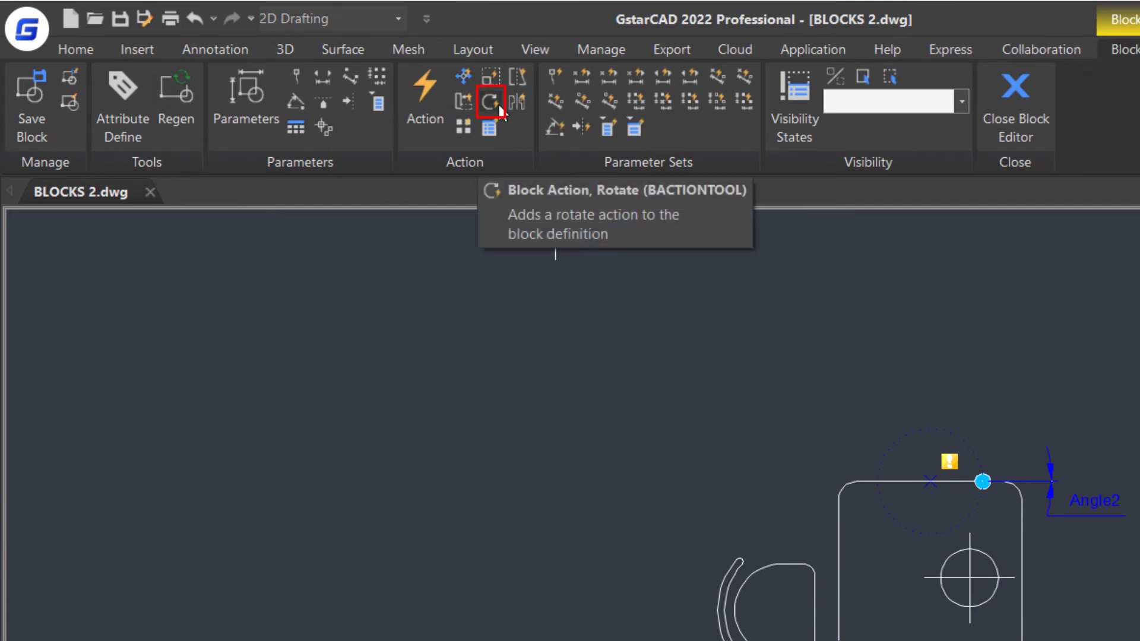
# - Create a Rotate action driven by Angle2 acting on the desk geometry
pyautogui.click(500, 108)
pyautogui.click(653, 315)
pyautogui.scroll(-3, 688, 356)
pyautogui.scroll(3, 688, 356)
pyautogui.click(624, 203)
pyautogui.click(395, 274)
pyautogui.click(614, 186)
pyautogui.click(486, 335)
pyautogui.click(461, 362)
pyautogui.press('Return')
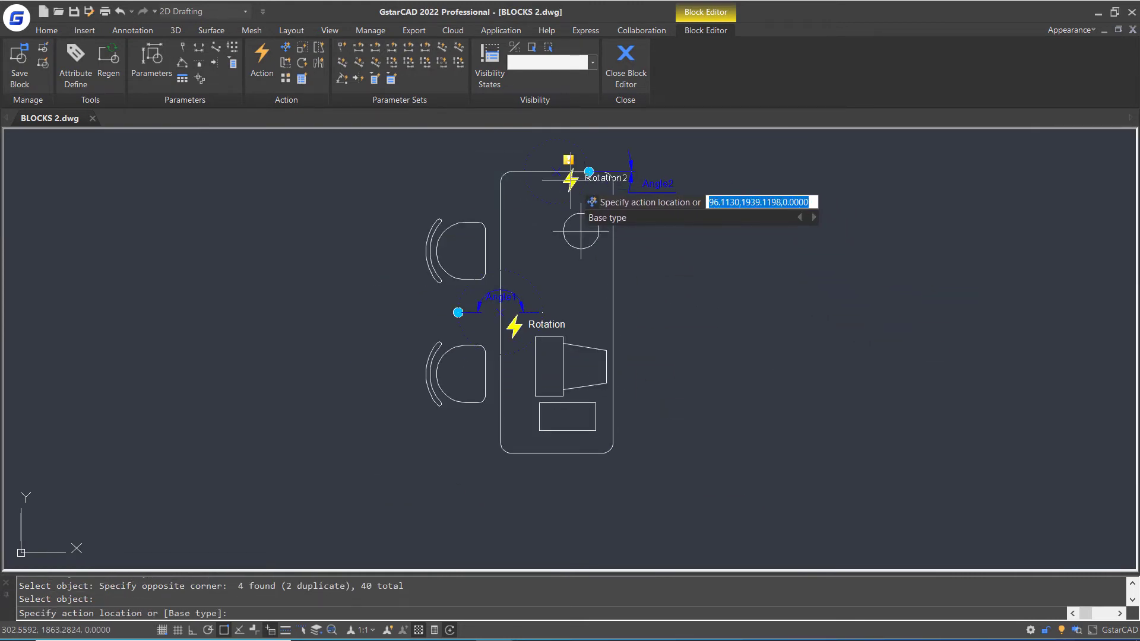
# - Place the Rotation2 action by the top grip, then save and close the Block Editor
pyautogui.click(563, 183)
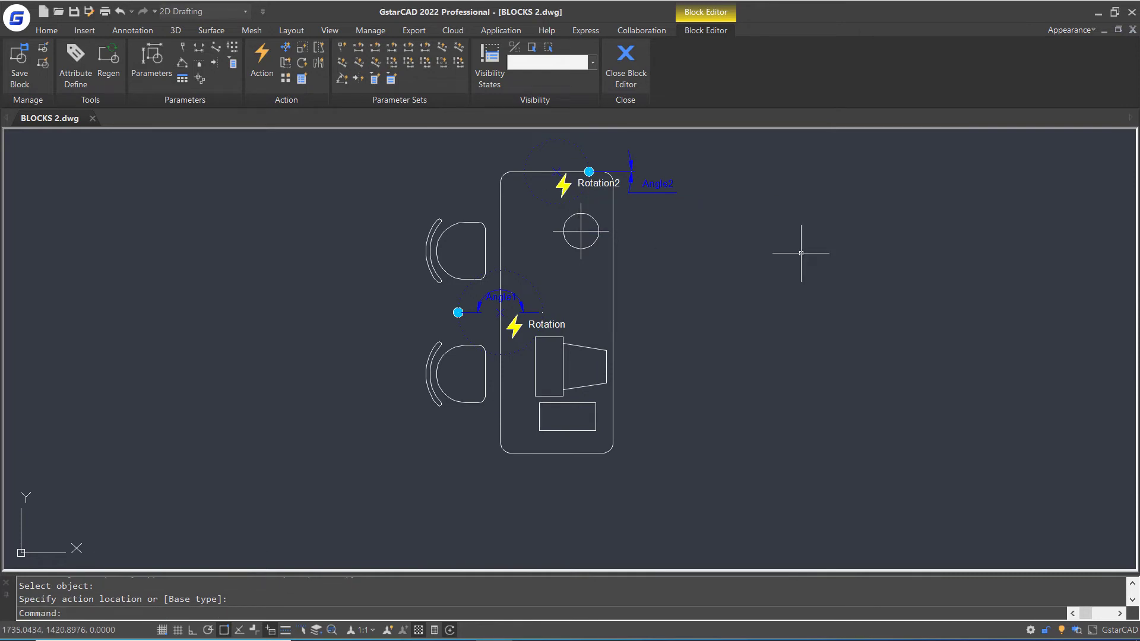
pyautogui.click(626, 65)
pyautogui.click(551, 387)
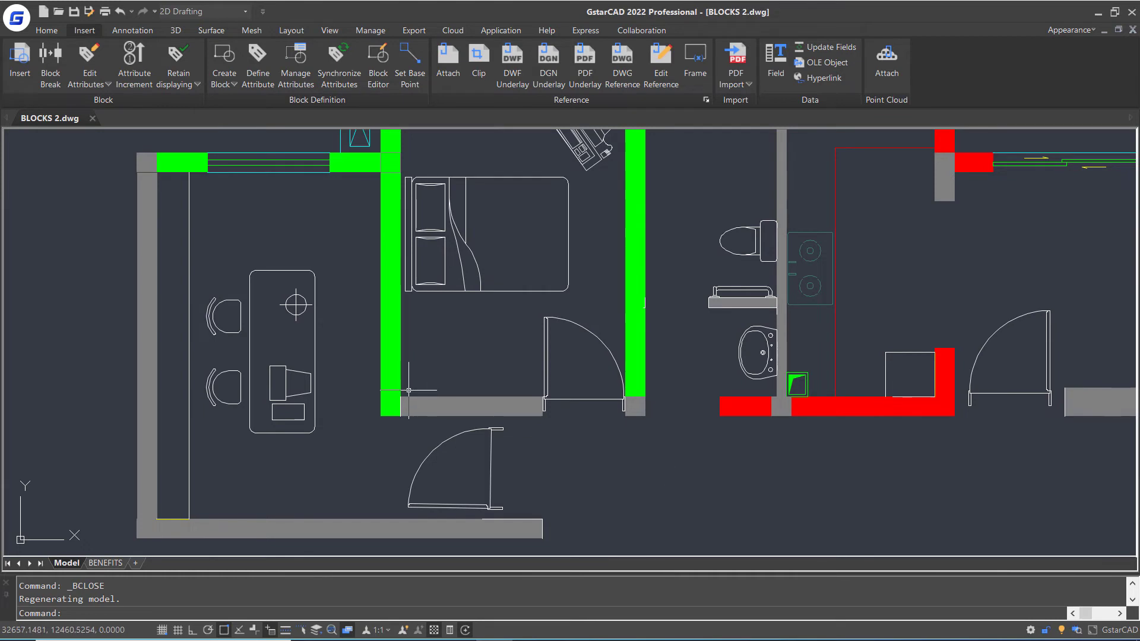
# - Rotate the desk block 90° sideways with its rotation grip, then turn it back upright
pyautogui.click(316, 336)
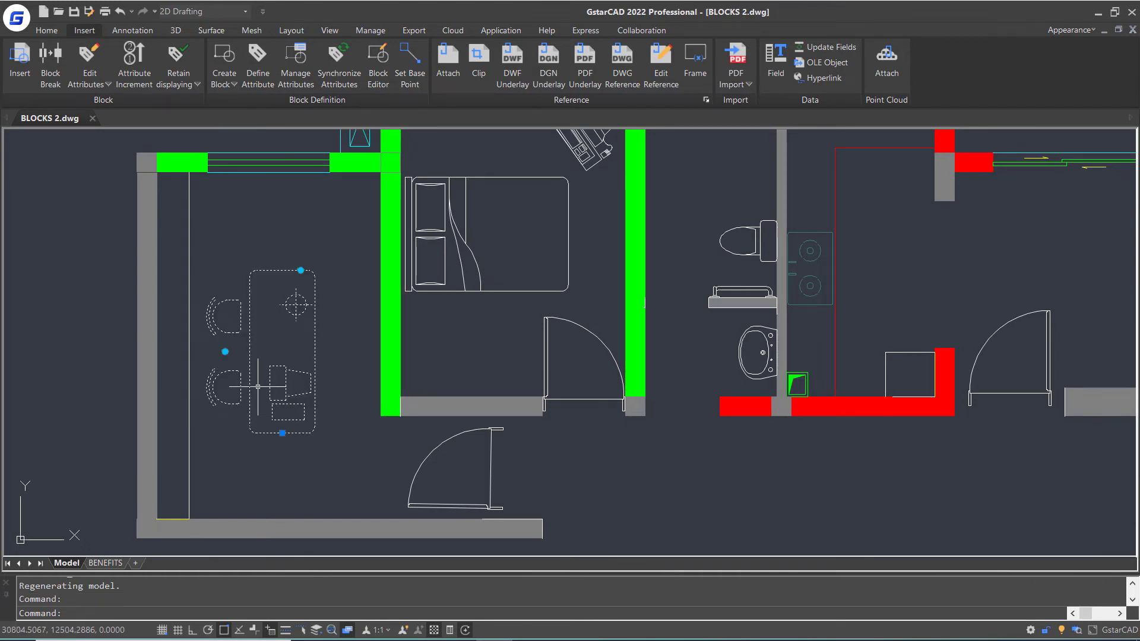
pyautogui.click(225, 351)
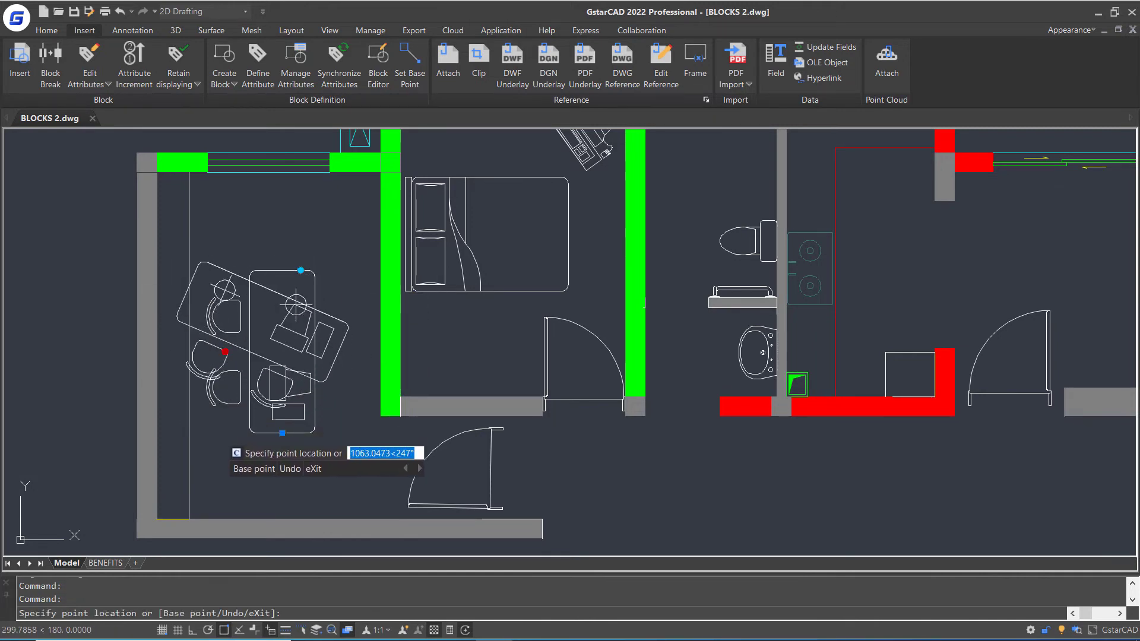
pyautogui.press('F8')
pyautogui.click(254, 376)
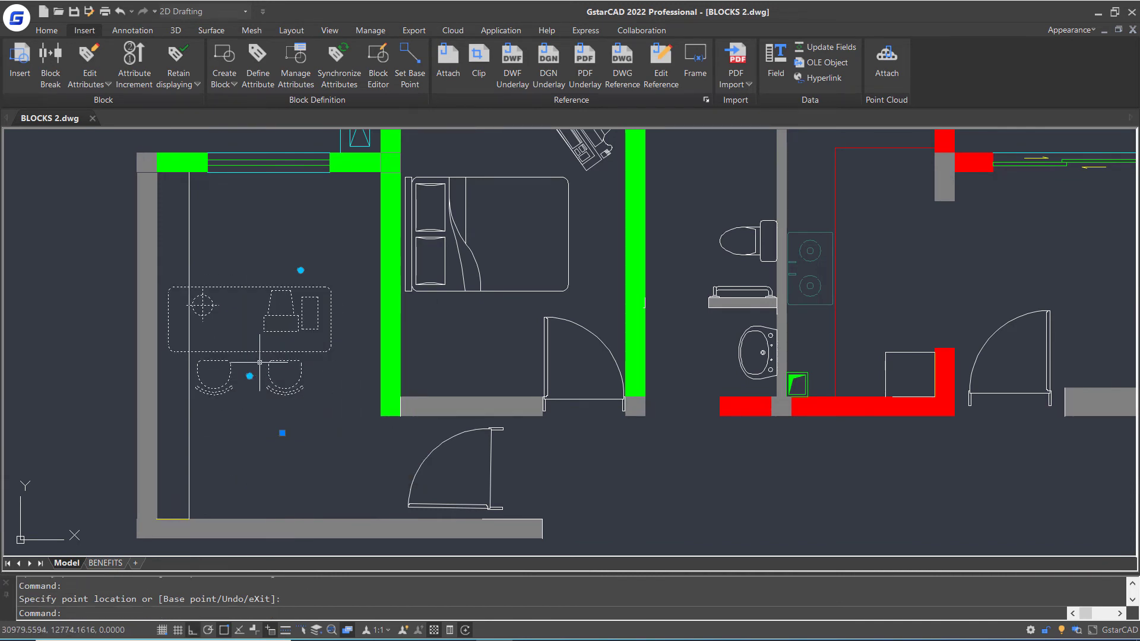
pyautogui.click(250, 376)
pyautogui.click(225, 352)
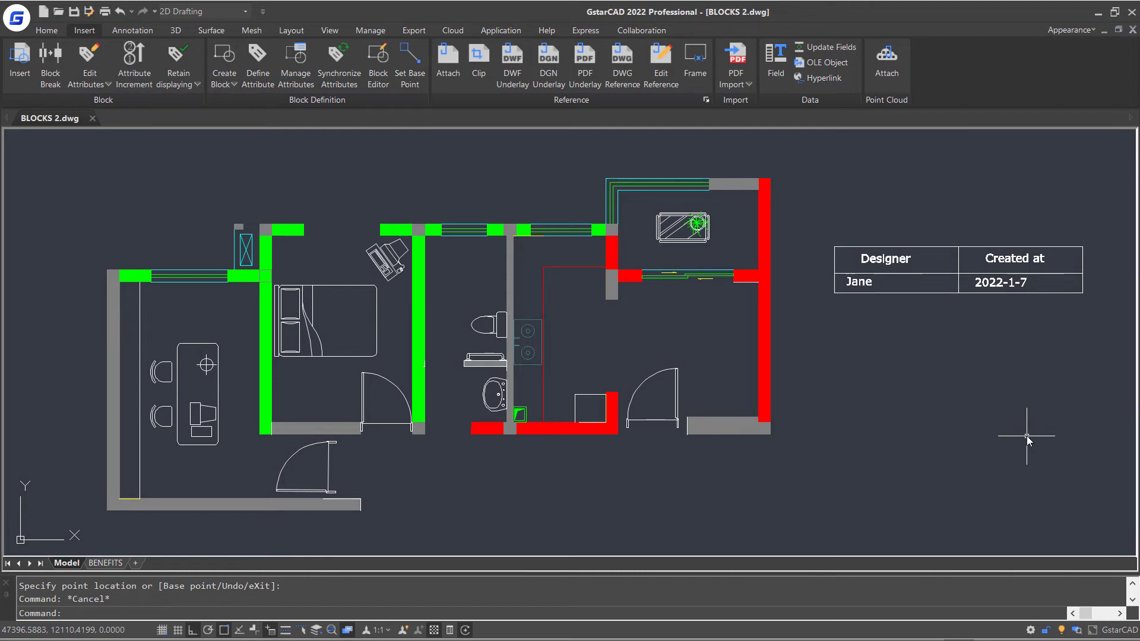
# - Switch the date table to table 2, table 1, then table 3 visibility states, and deselect it
pyautogui.scroll(3, 1028, 415)
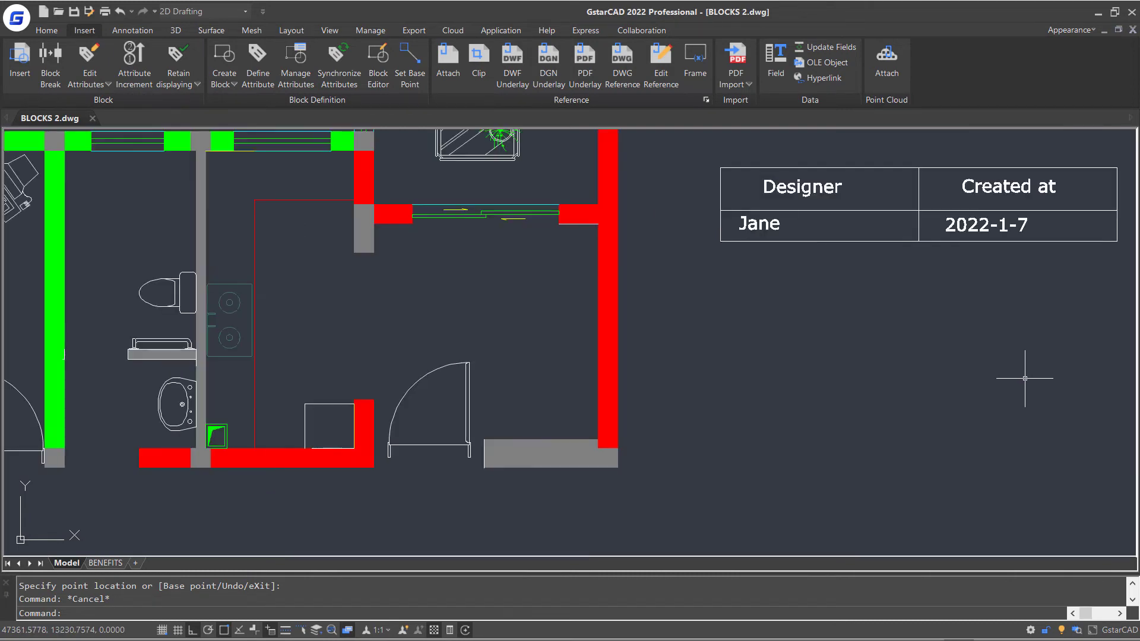
pyautogui.click(751, 276)
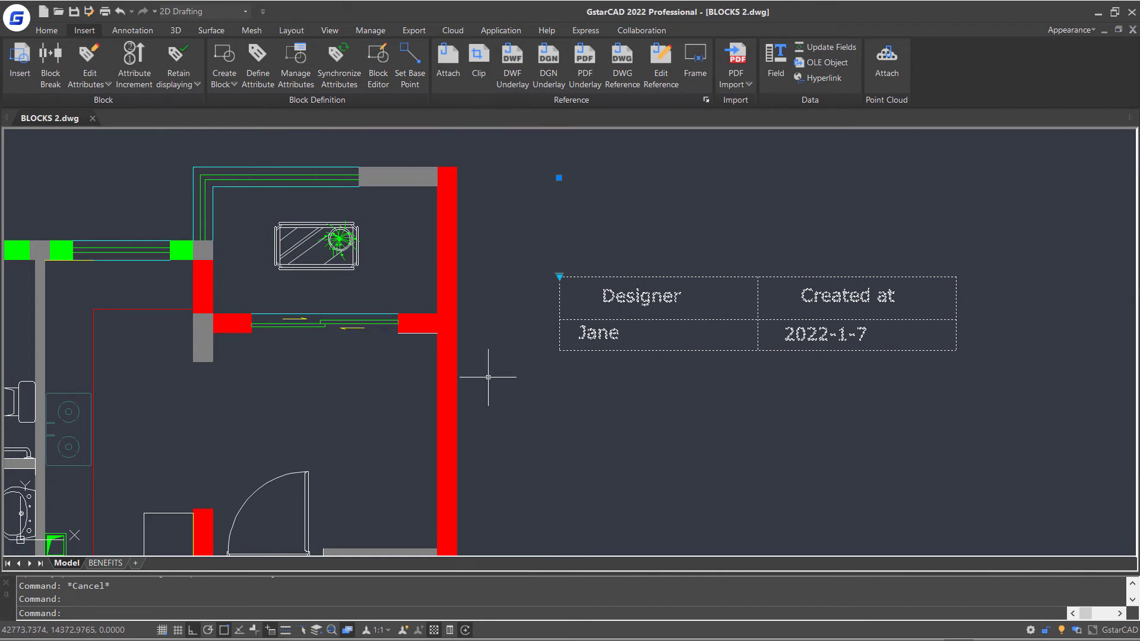
pyautogui.click(559, 276)
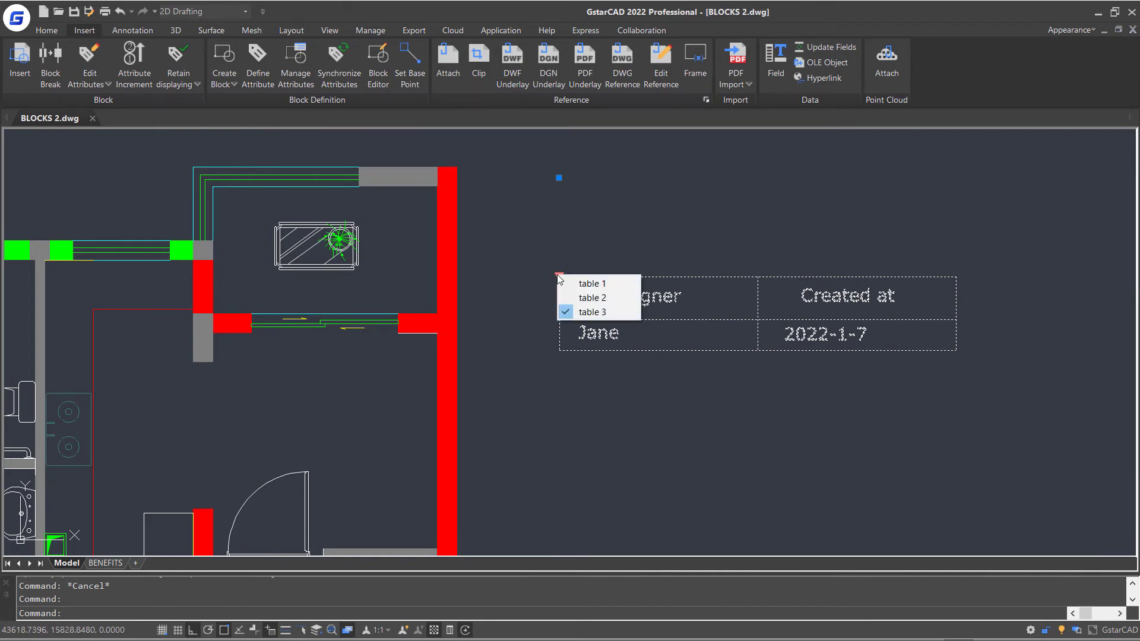
pyautogui.click(591, 298)
pyautogui.scroll(-2, 653, 330)
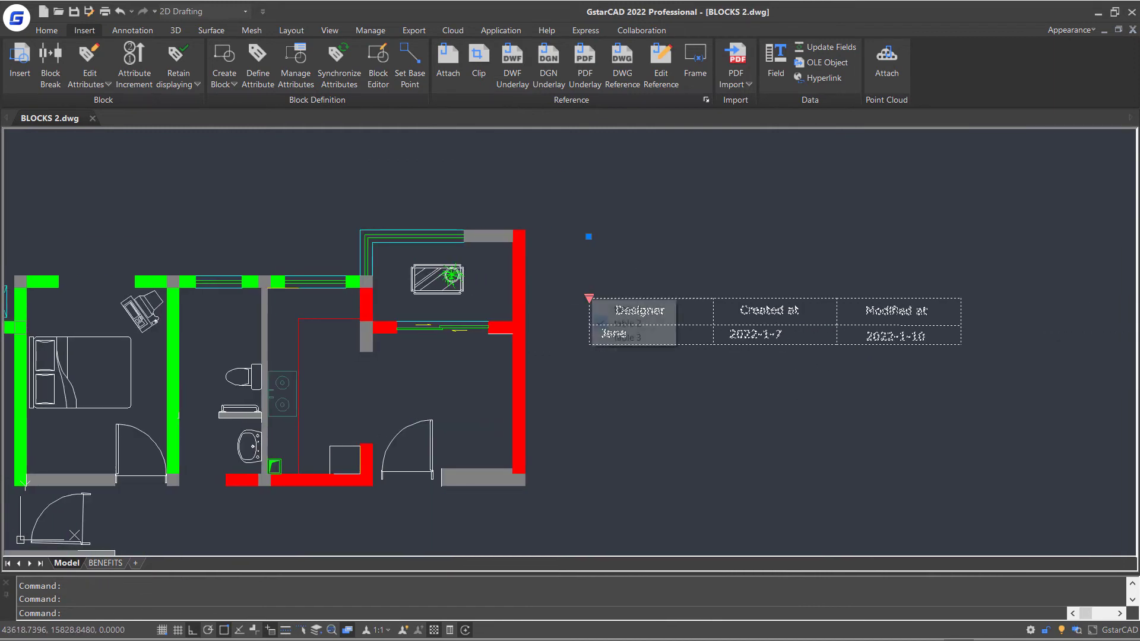
pyautogui.click(589, 296)
pyautogui.click(622, 305)
pyautogui.click(589, 297)
pyautogui.click(623, 333)
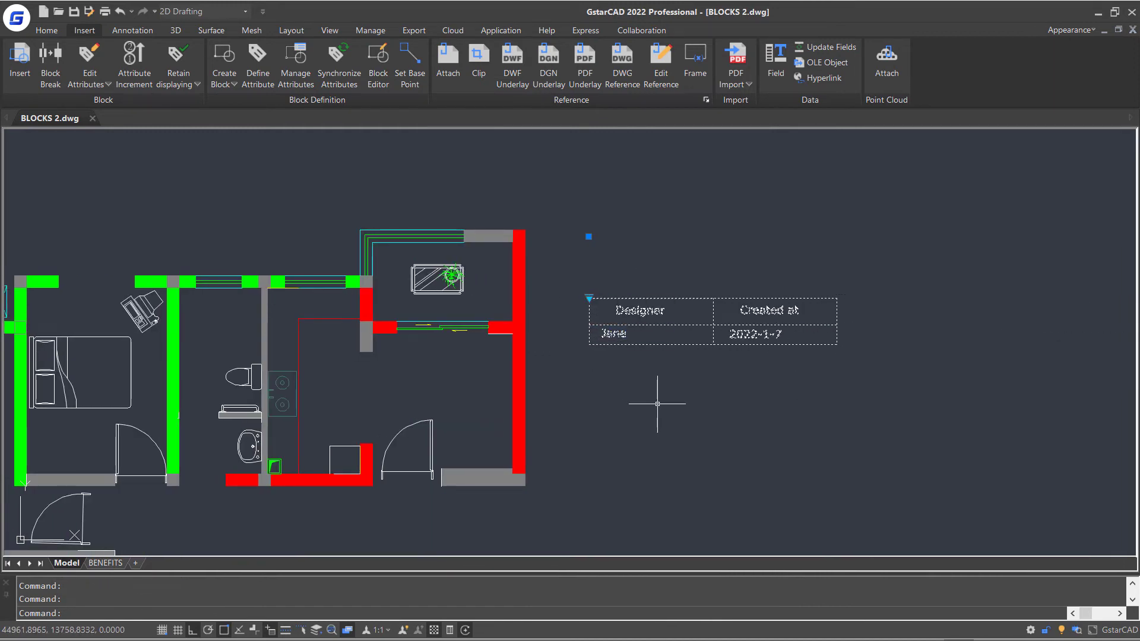
pyautogui.press('Escape')
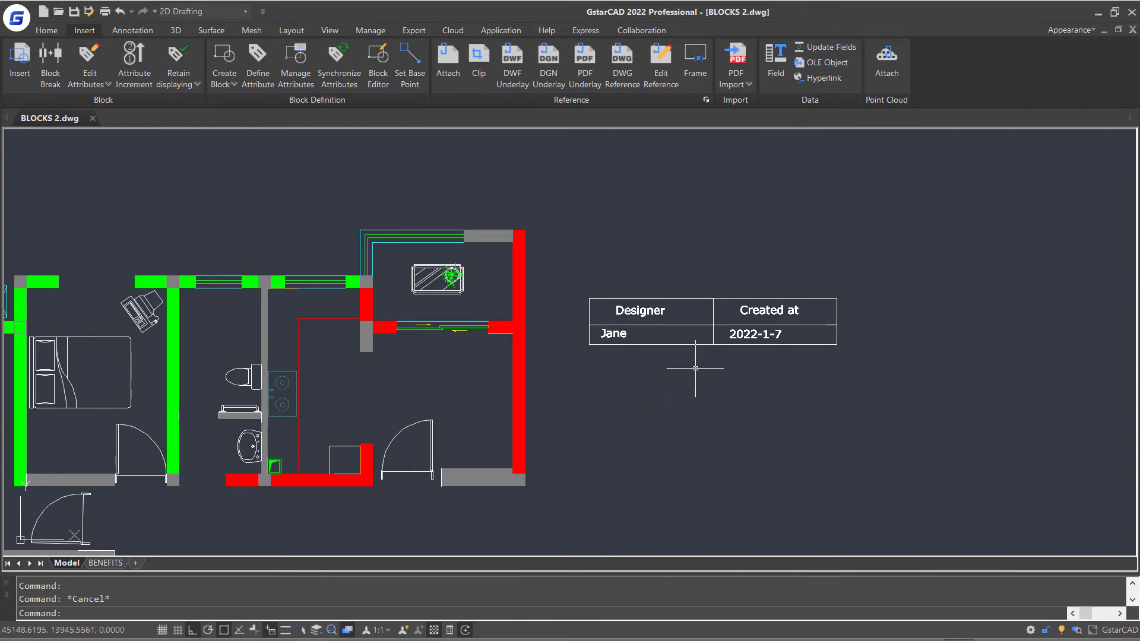
# - Open the date block in the Block Editor and delete its Visibility1 parameter
pyautogui.doubleClick(713, 310)
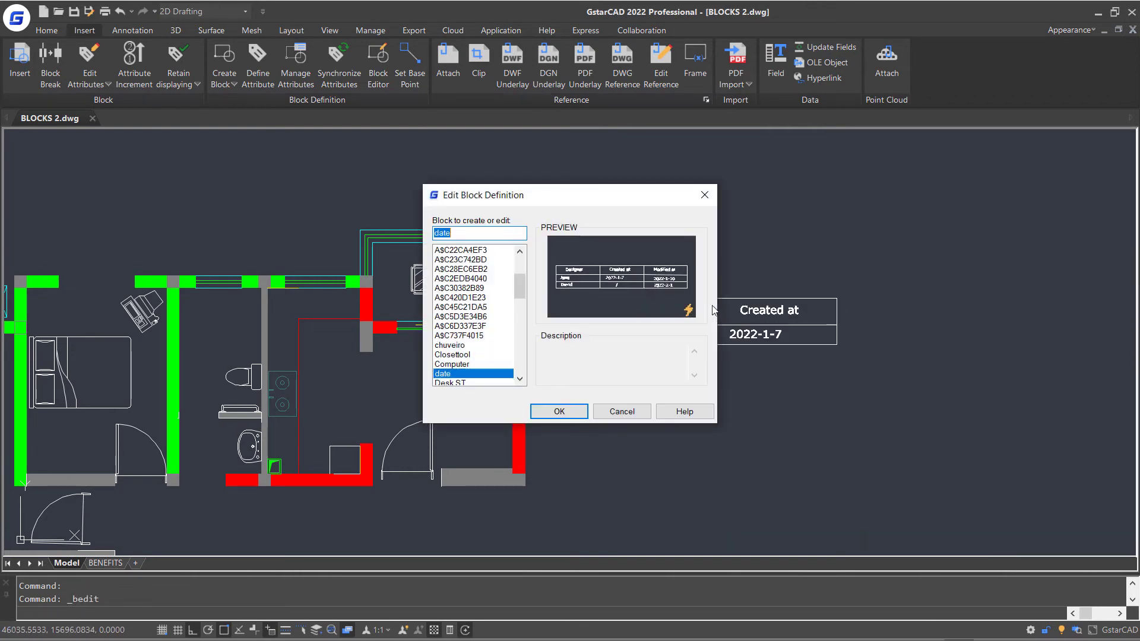
pyautogui.click(559, 412)
pyautogui.click(238, 288)
pyautogui.press('Delete')
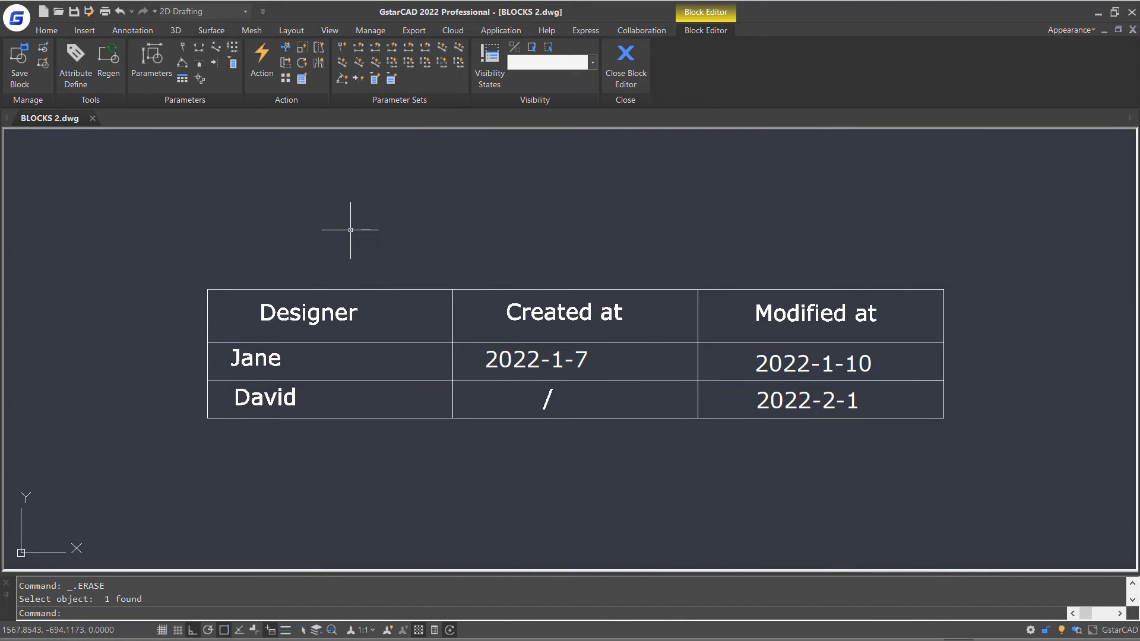
pyautogui.moveTo(715, 453); pyautogui.dragTo(687, 408, button='middle')
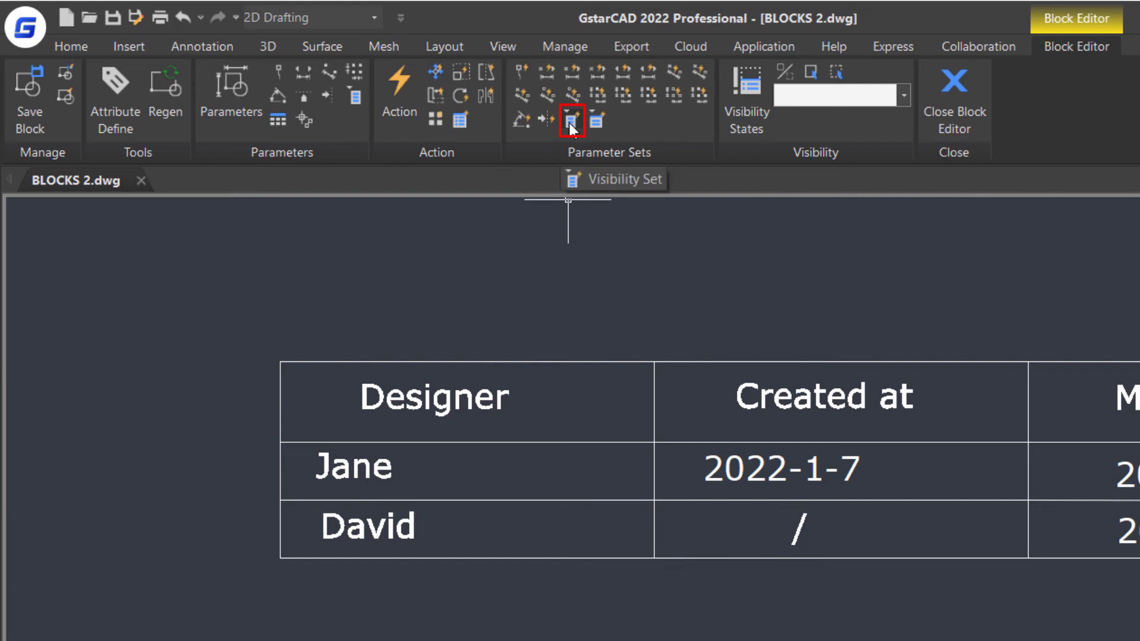
# - Place a visibility parameter at the table's top-left corner and open its Visibility States list
pyautogui.click(570, 125)
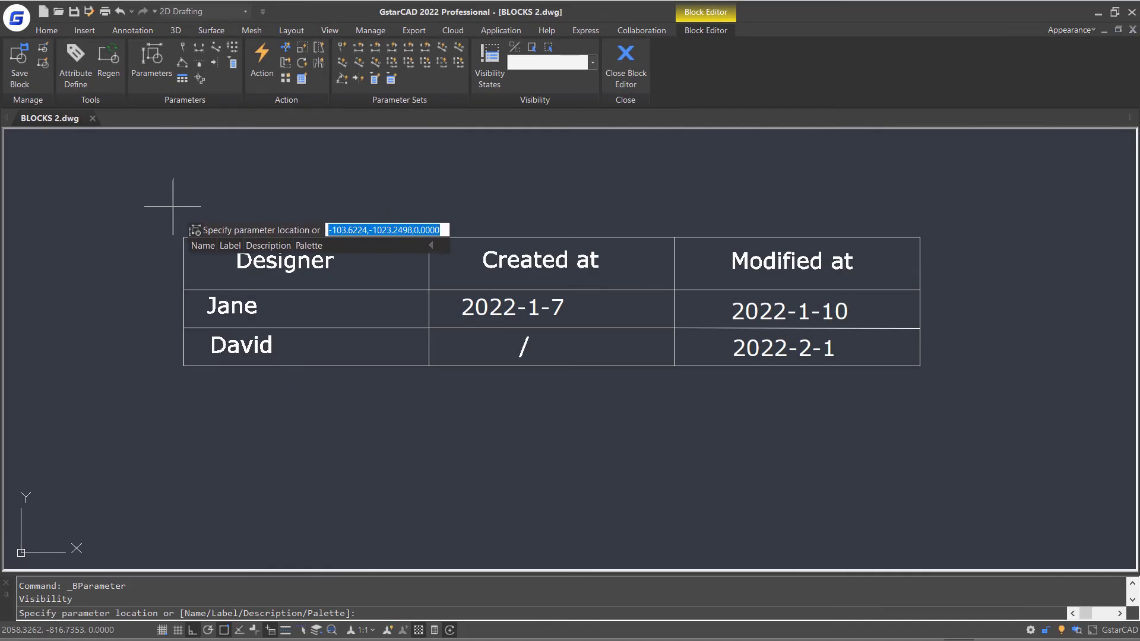
pyautogui.click(183, 237)
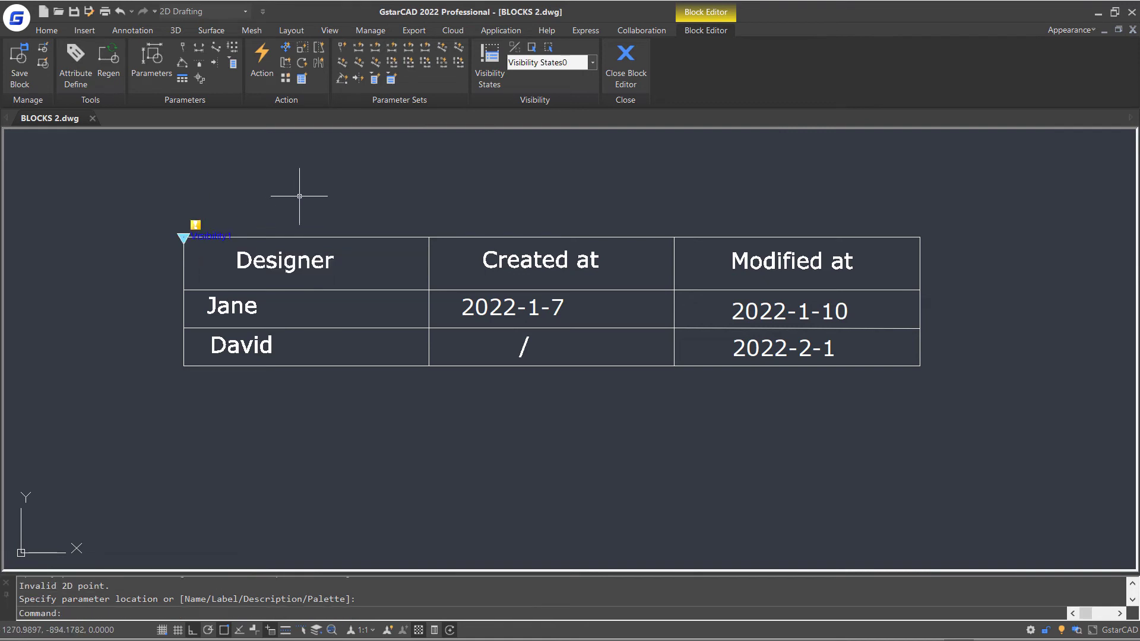
pyautogui.press('Escape')
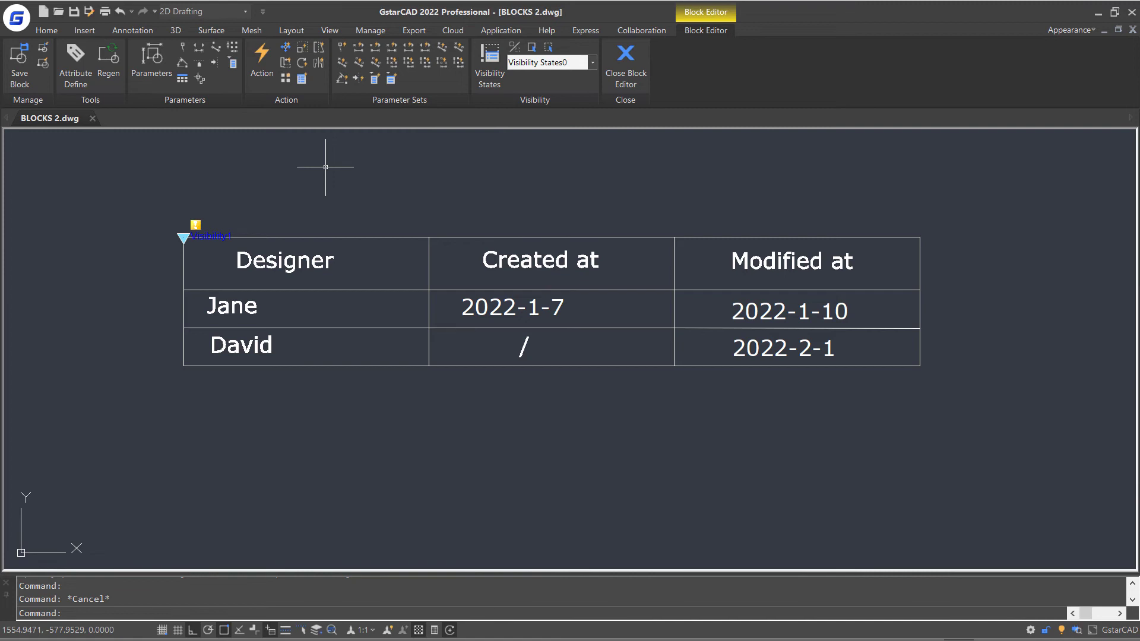
pyautogui.doubleClick(201, 235)
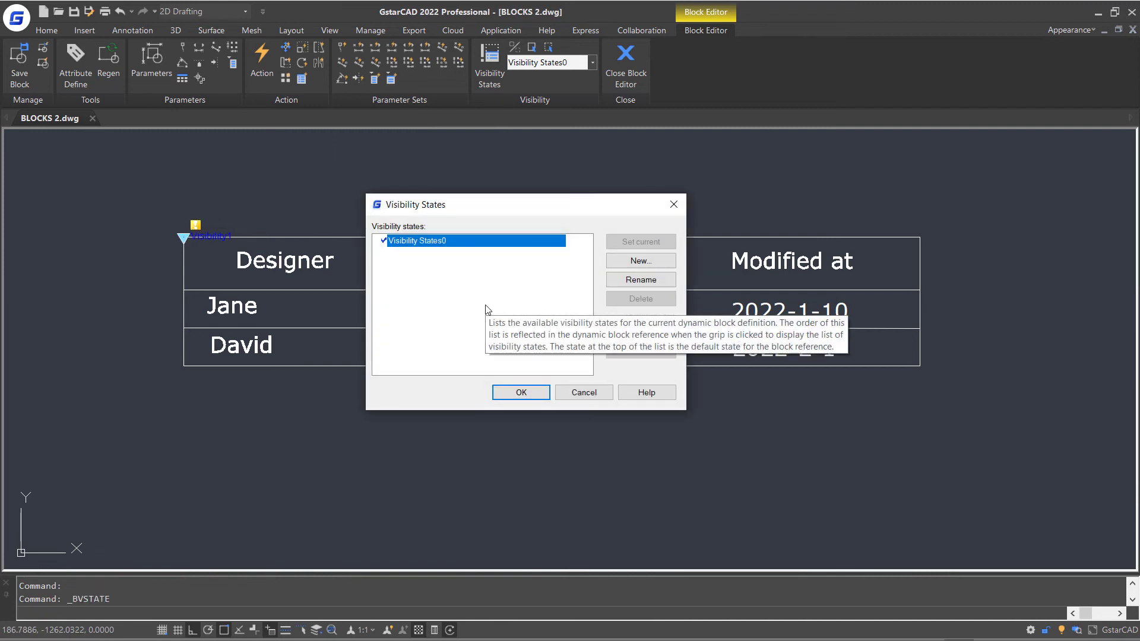
# - Rename the default visibility state to 'table 1'
pyautogui.click(646, 282)
pyautogui.write('table 1')
pyautogui.press('Return')
pyautogui.press('Return')
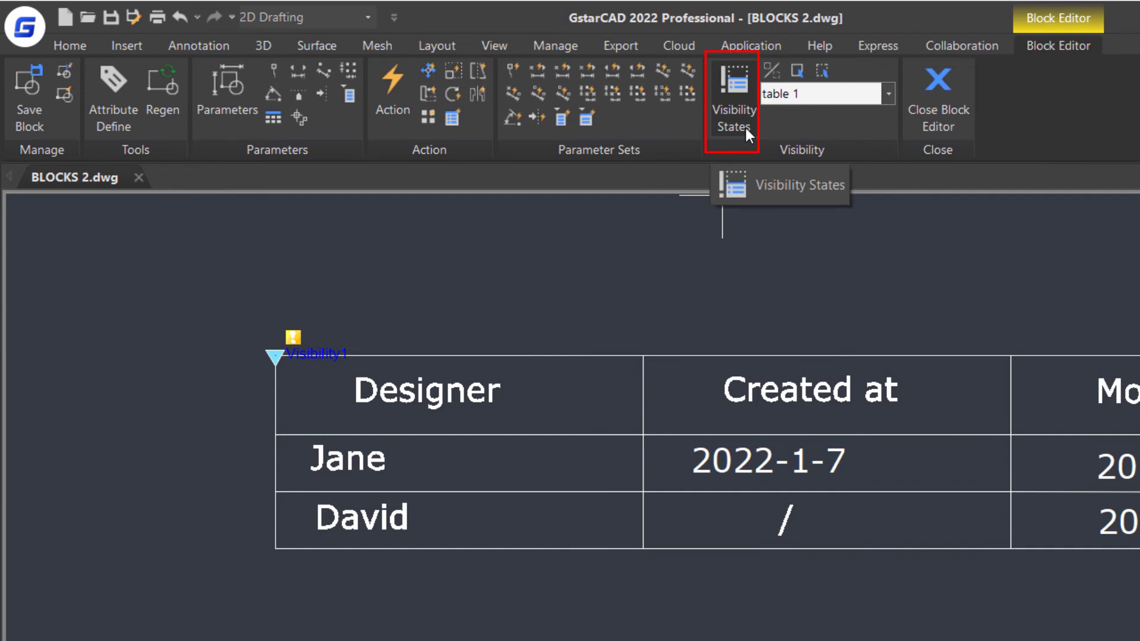
# - Add a new visibility state 'table 2' showing all objects
pyautogui.click(744, 126)
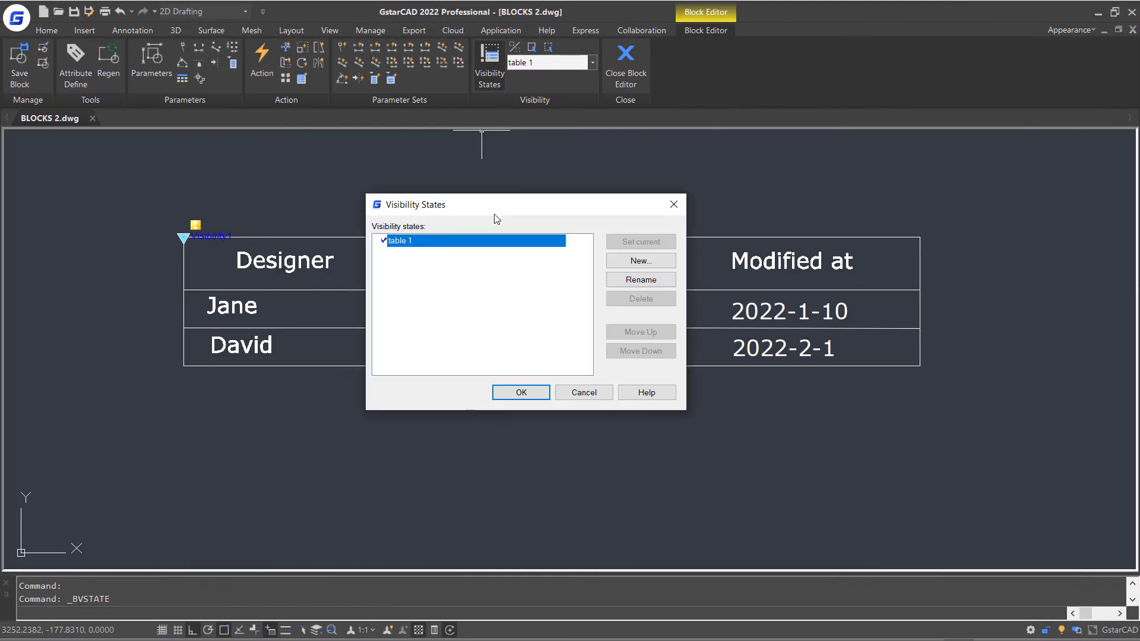
pyautogui.click(645, 262)
pyautogui.write('table 2')
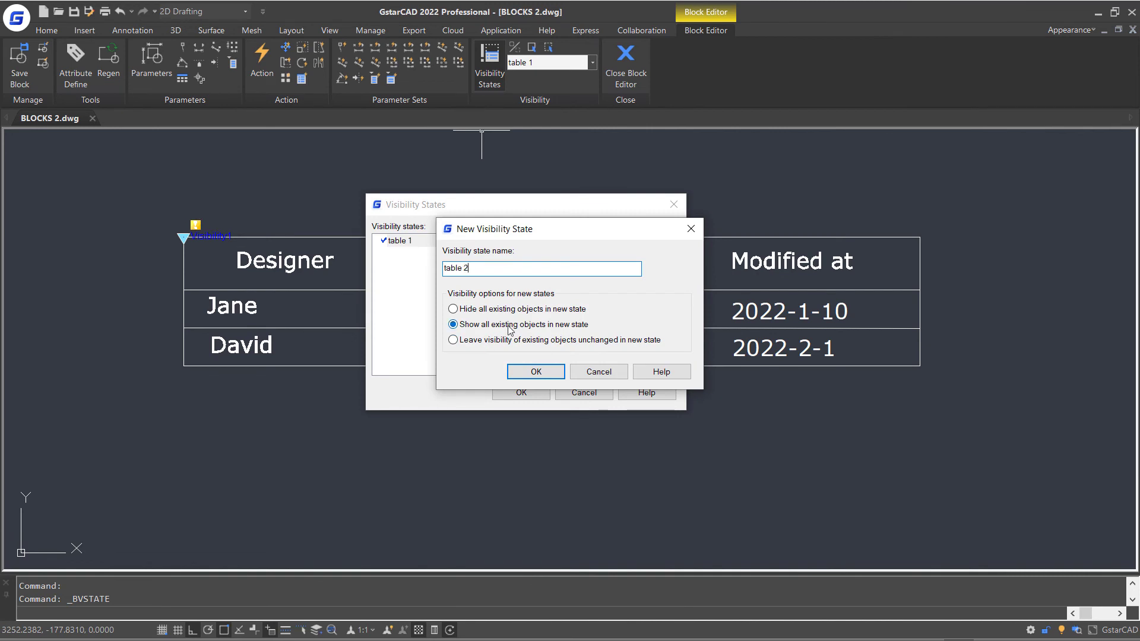
pyautogui.click(537, 372)
pyautogui.click(521, 393)
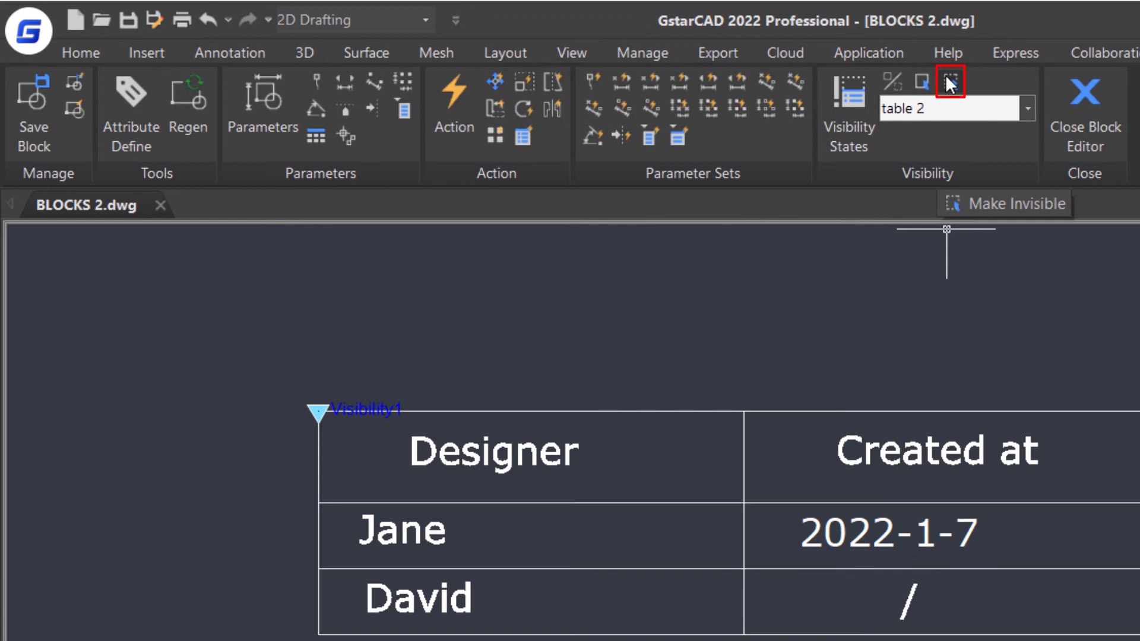
# - Make the David row invisible in the current table 2 state only
pyautogui.click(951, 84)
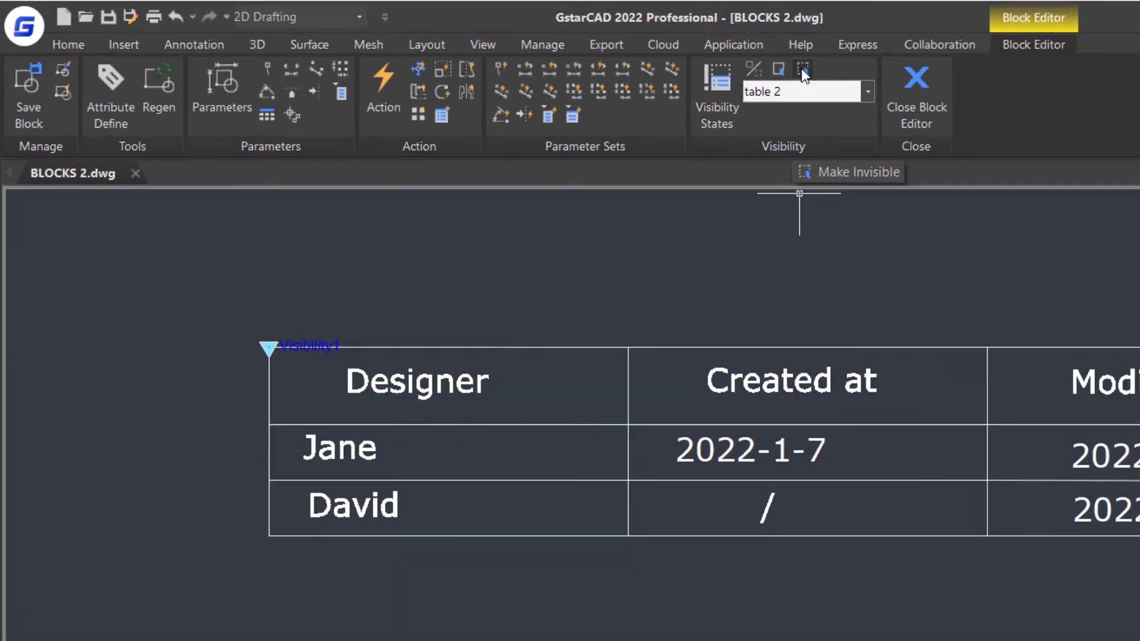
pyautogui.click(984, 378)
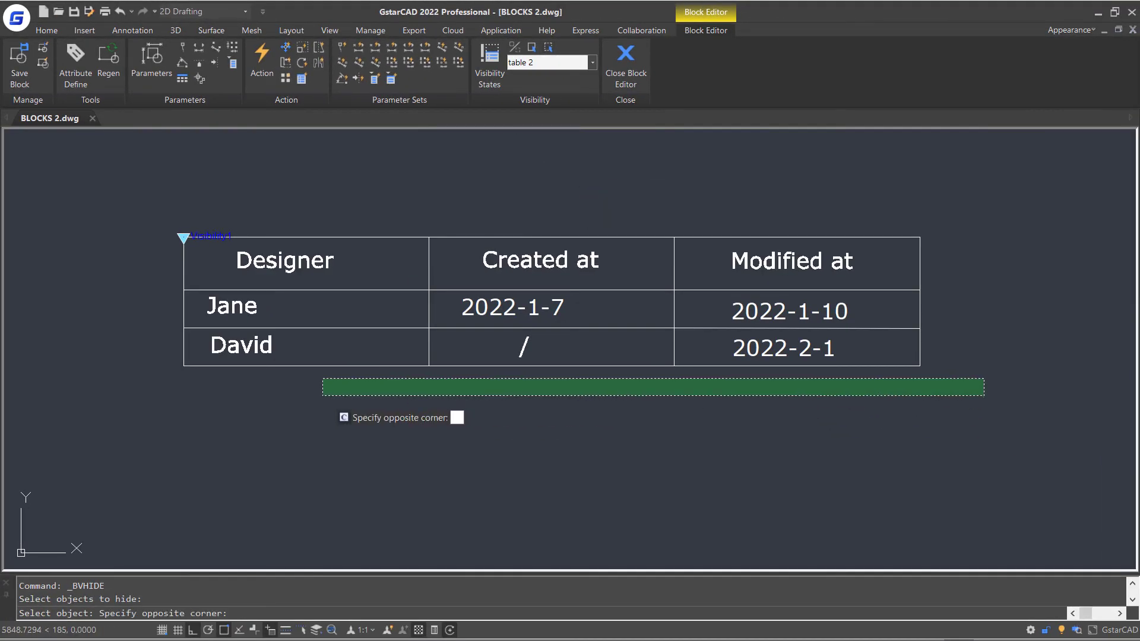
pyautogui.click(53, 341)
pyautogui.press('Return')
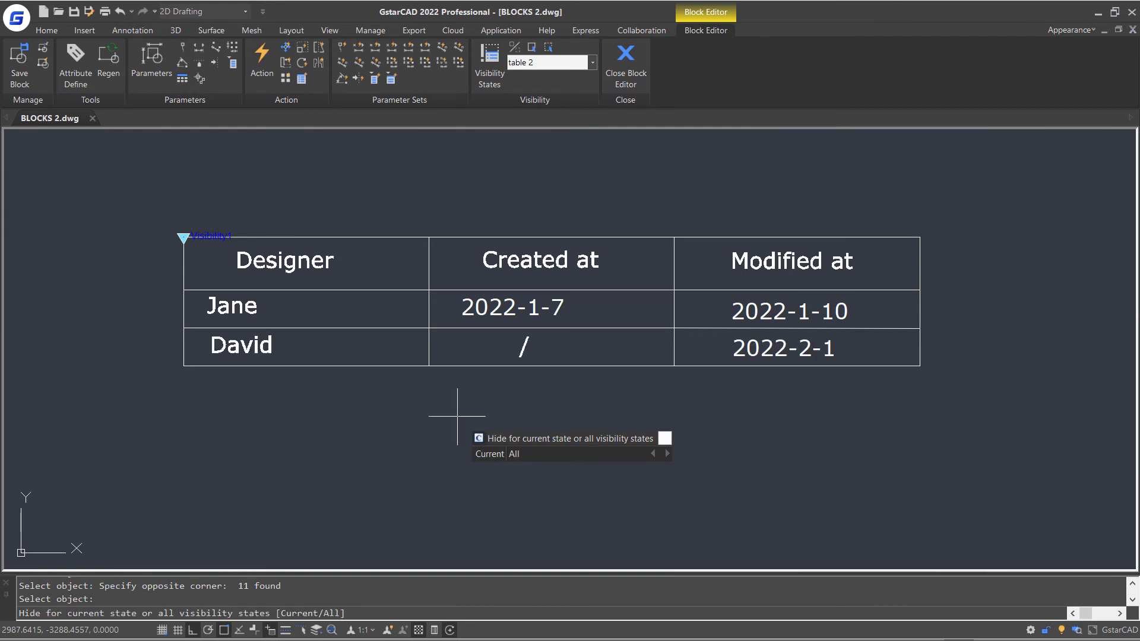
pyautogui.press('Down')
pyautogui.click(488, 454)
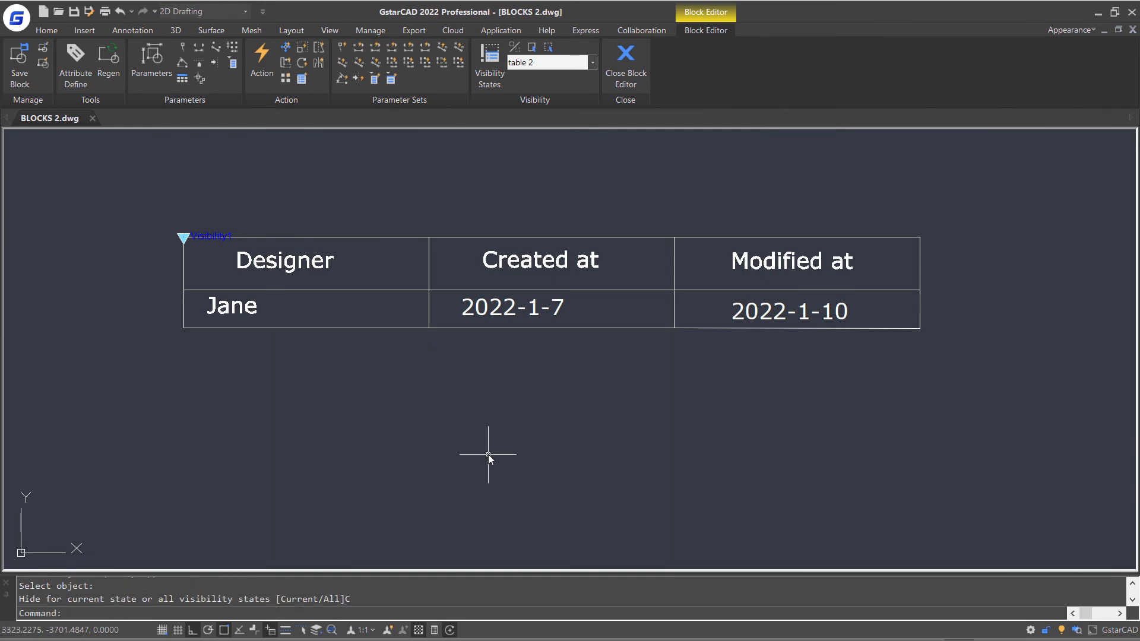
# - Add a visibility state named 'table 3' that shows all existing table objects
pyautogui.click(480, 62)
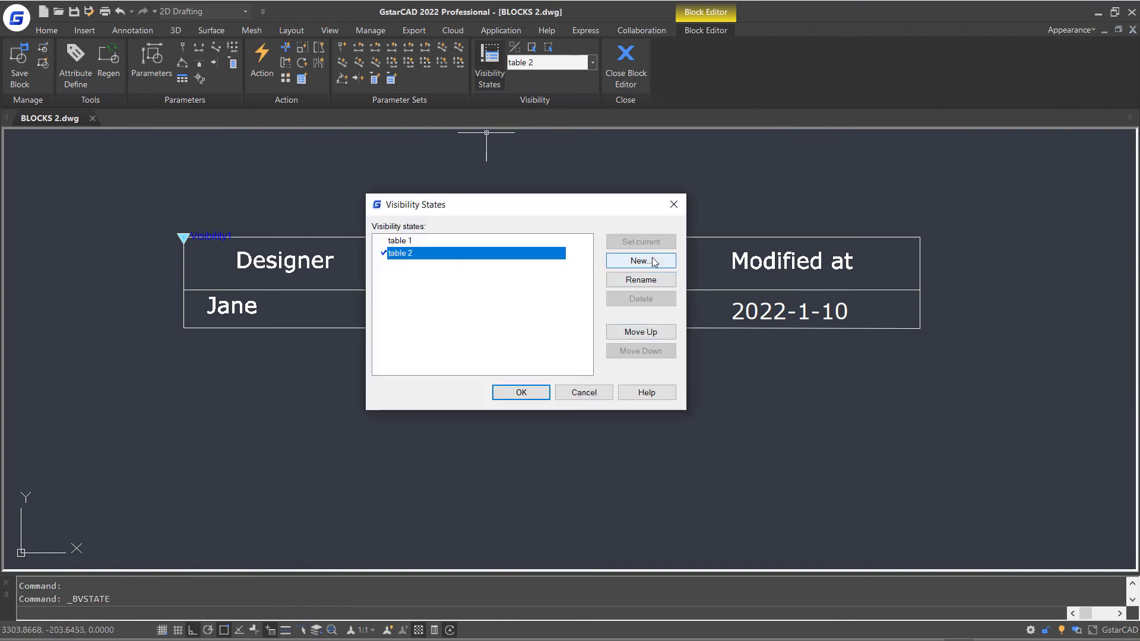
pyautogui.click(652, 261)
pyautogui.write('table 3')
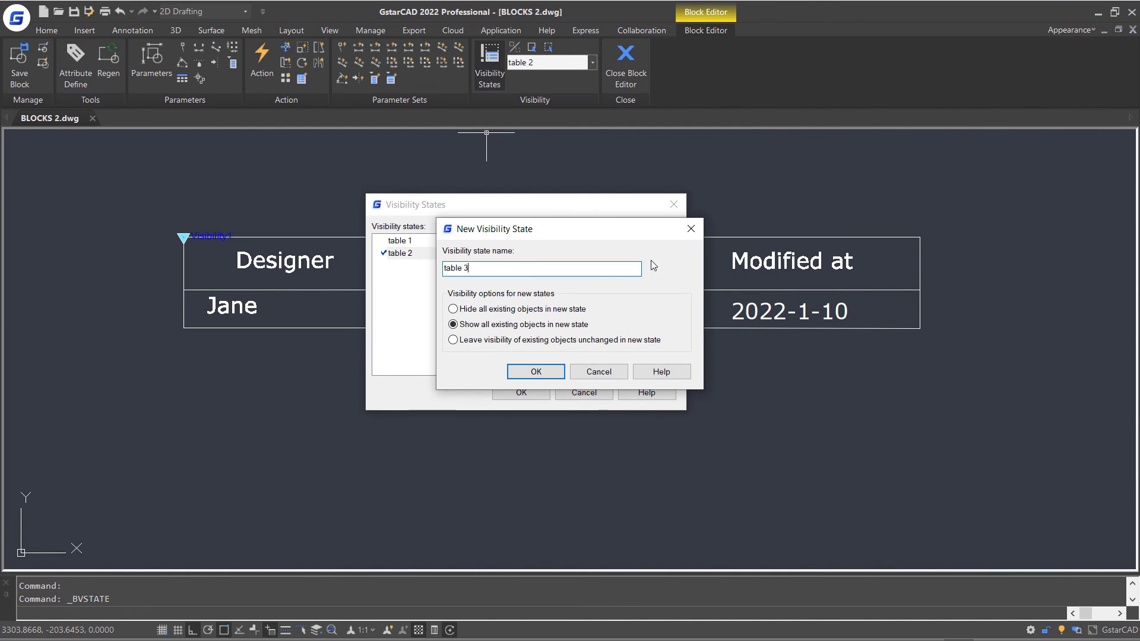
pyautogui.click(536, 372)
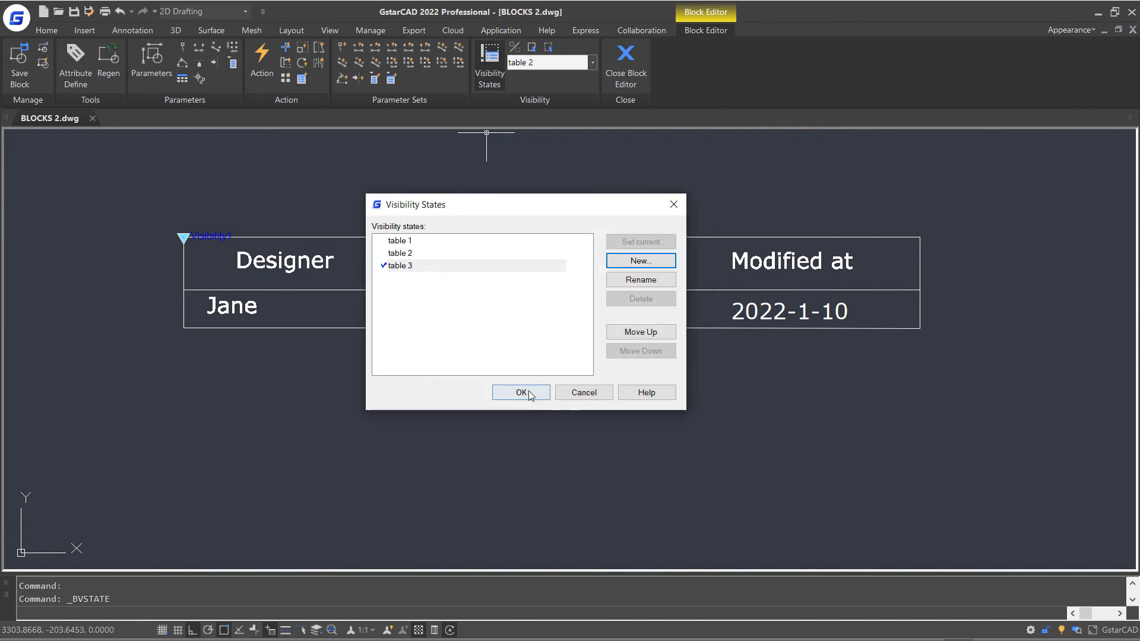
pyautogui.click(522, 393)
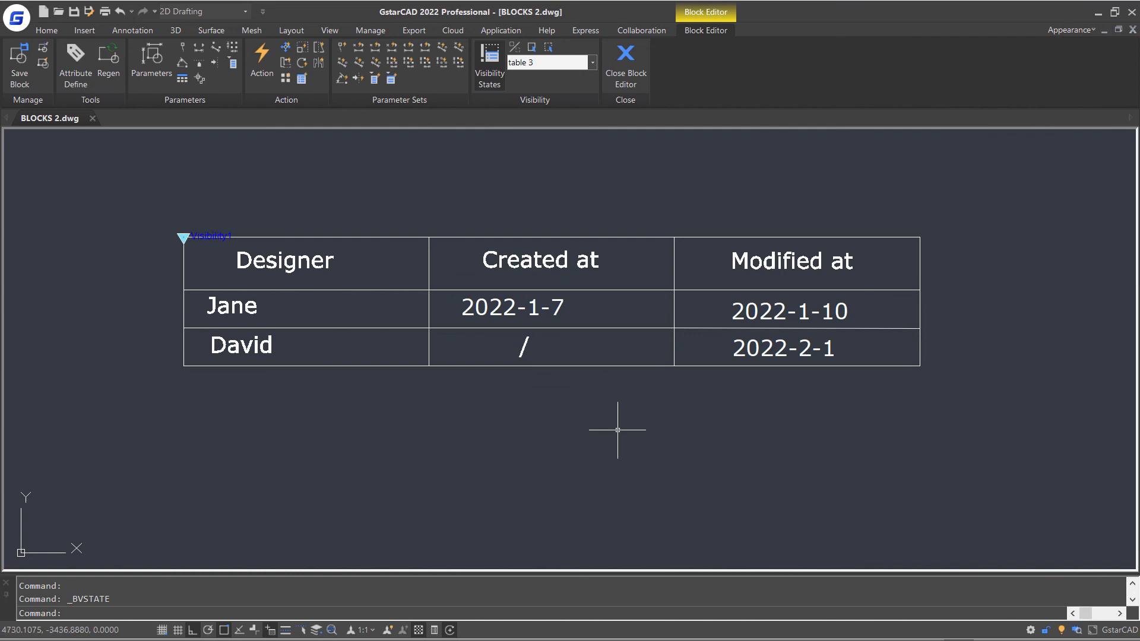
# - Hide the Modified at column and David row in the current table 3 state only
pyautogui.click(549, 52)
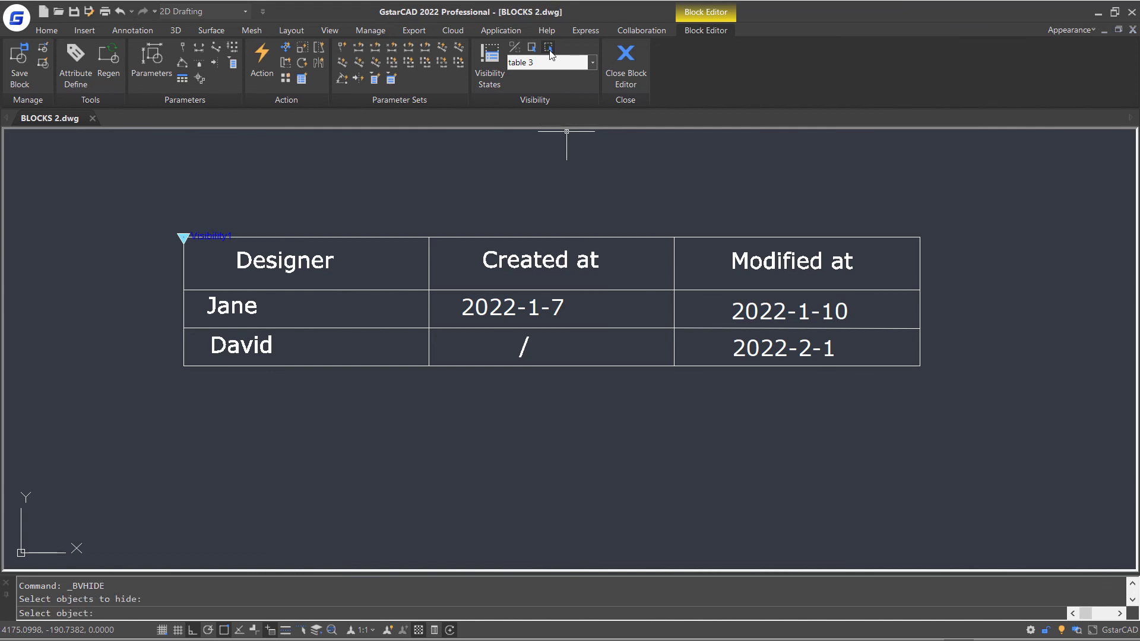
pyautogui.click(973, 171)
pyautogui.click(754, 468)
pyautogui.click(665, 390)
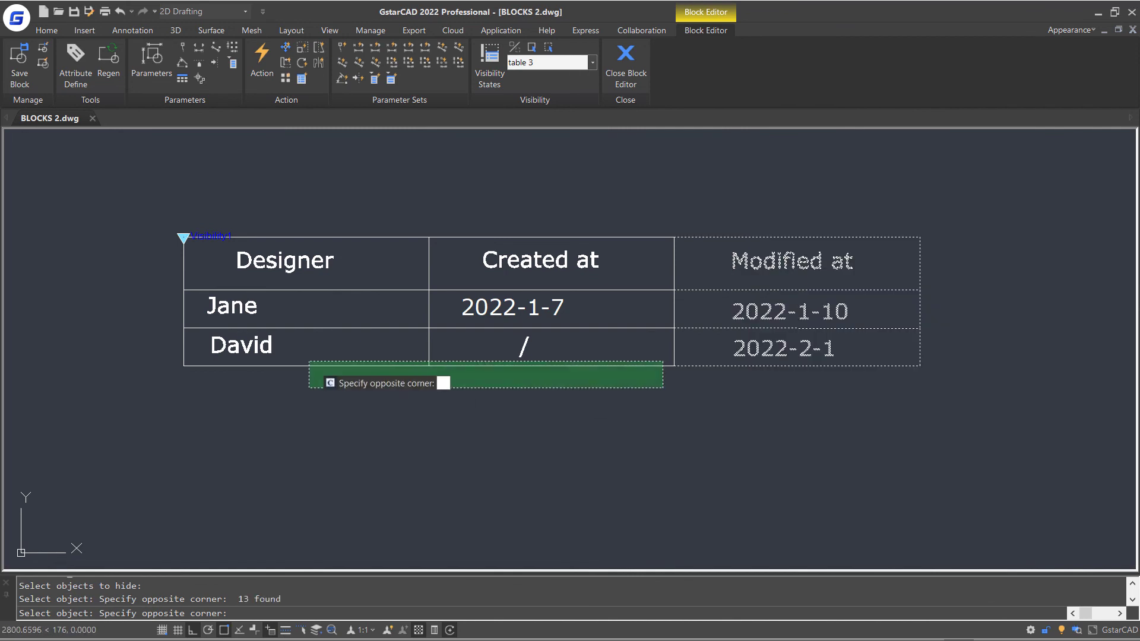
pyautogui.click(168, 336)
pyautogui.press('Return')
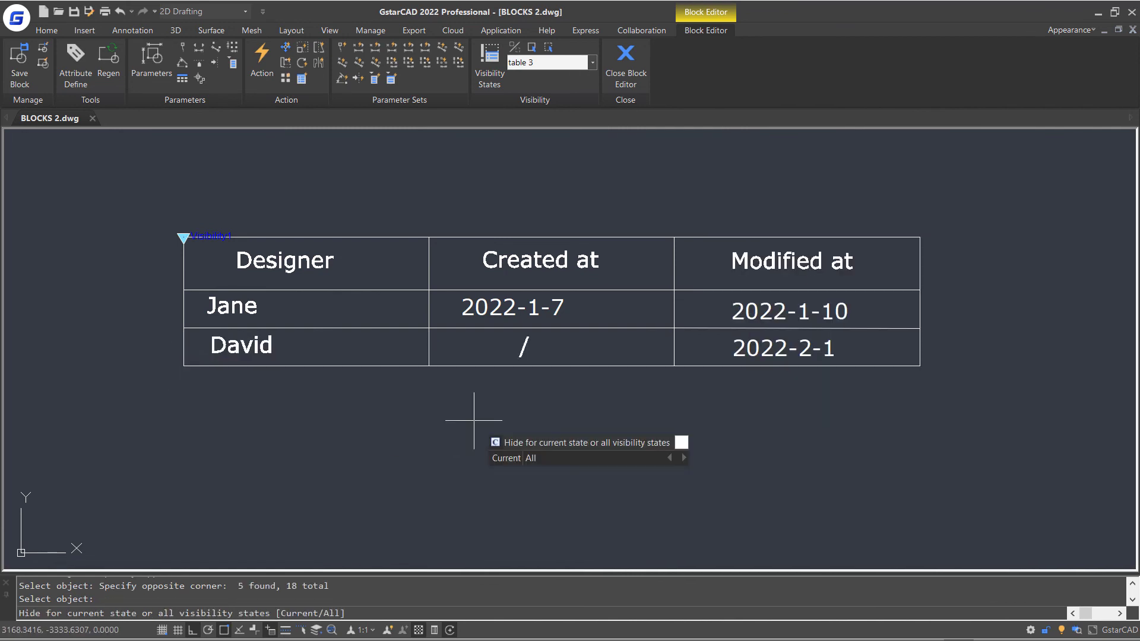
pyautogui.click(506, 458)
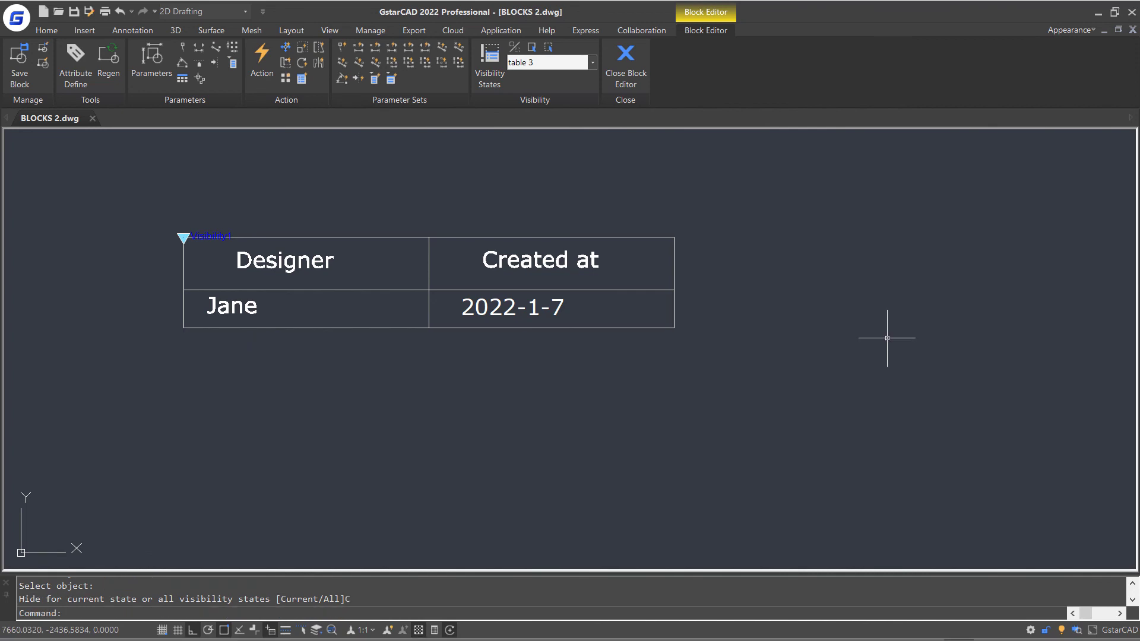
# - Save the date block changes, close the Block Editor and check the table's visibility states
pyautogui.click(626, 63)
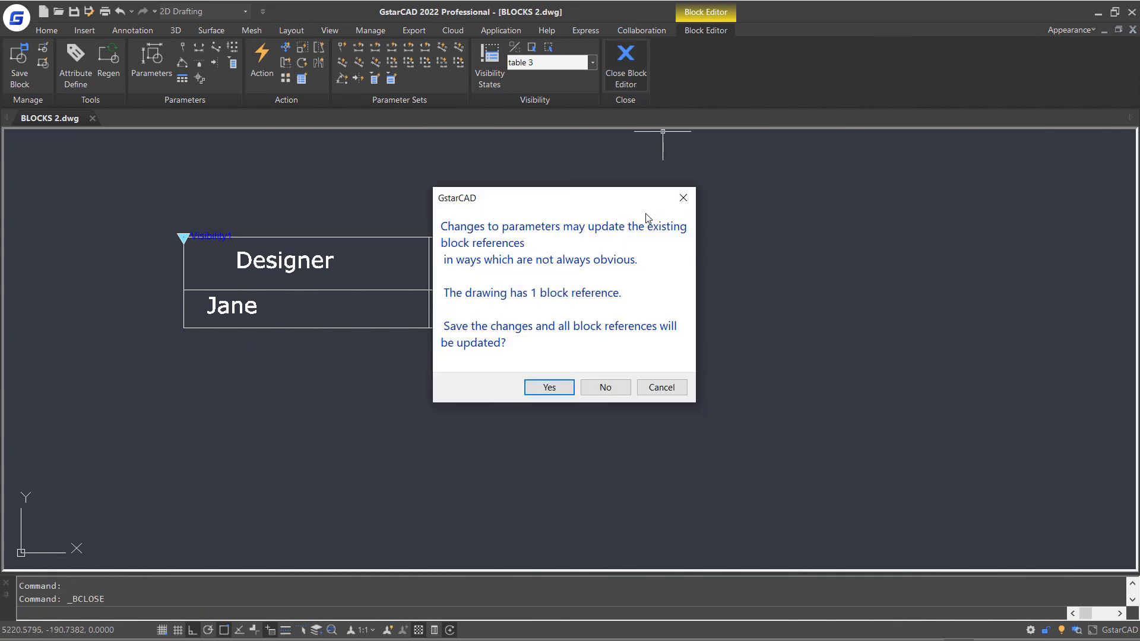
pyautogui.click(550, 387)
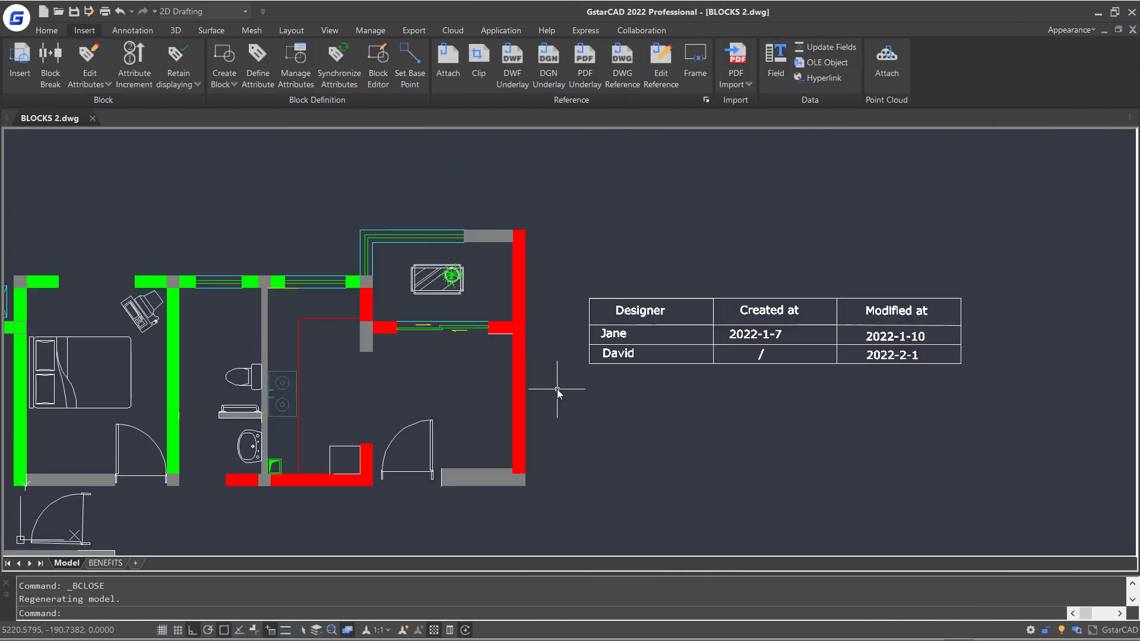
pyautogui.click(589, 298)
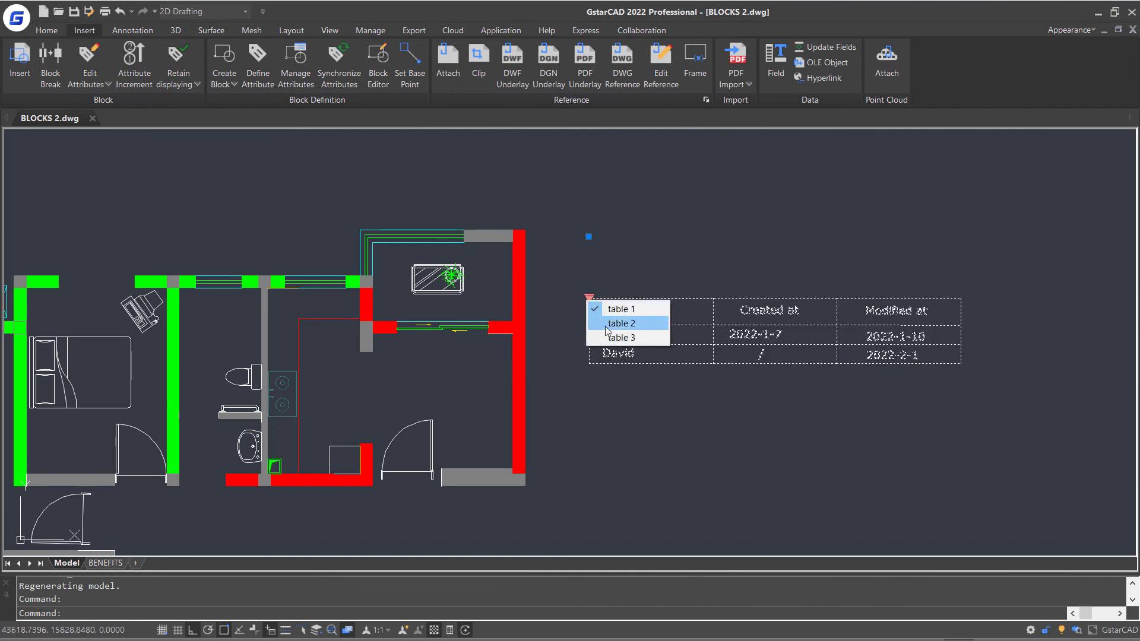